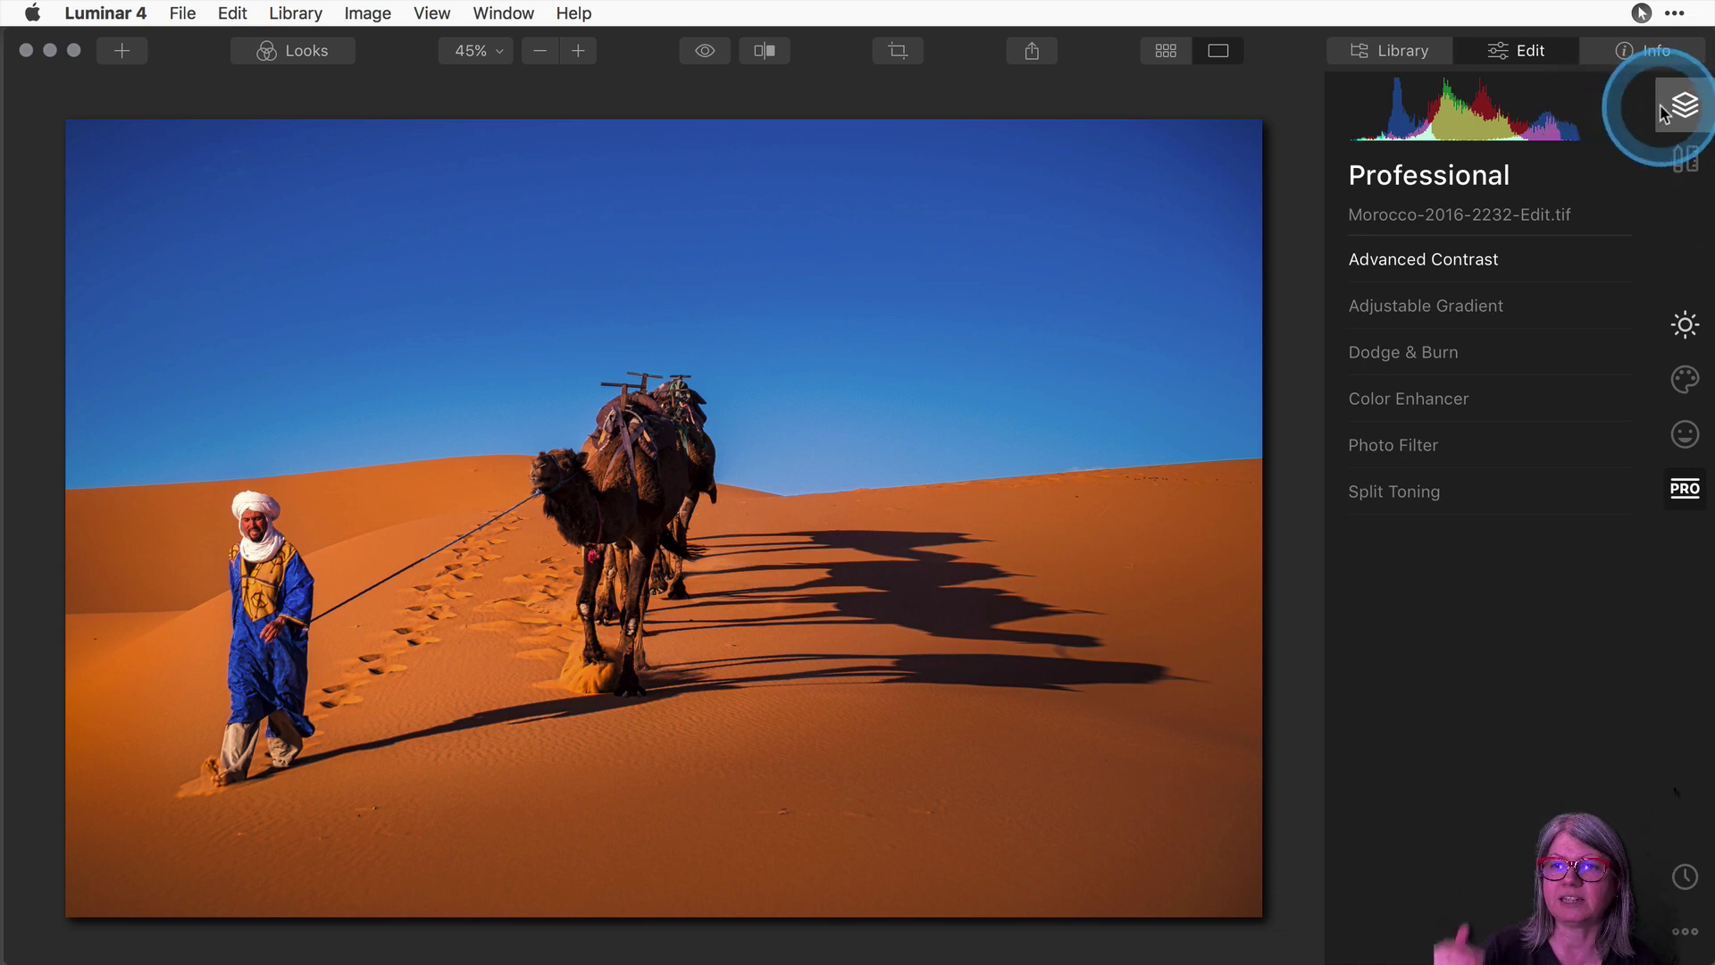
Enter Crop & Rotate on the camel photo and test the 3:2 lock with corner handles.
click(1685, 161)
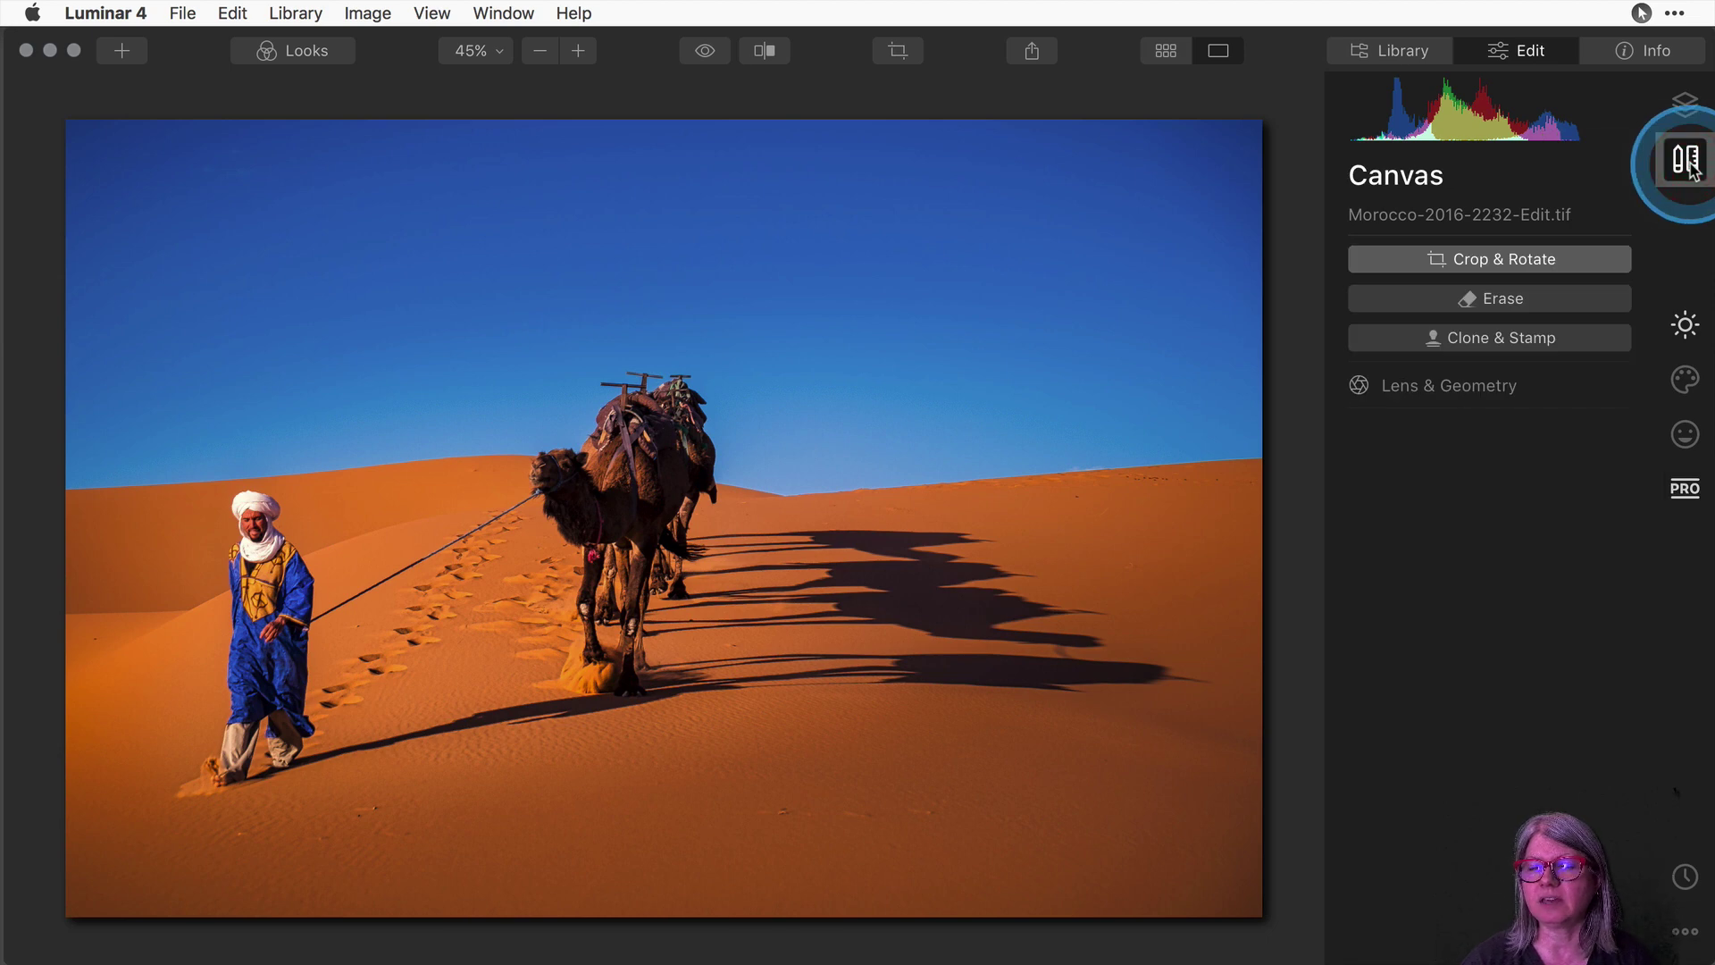
click(1512, 270)
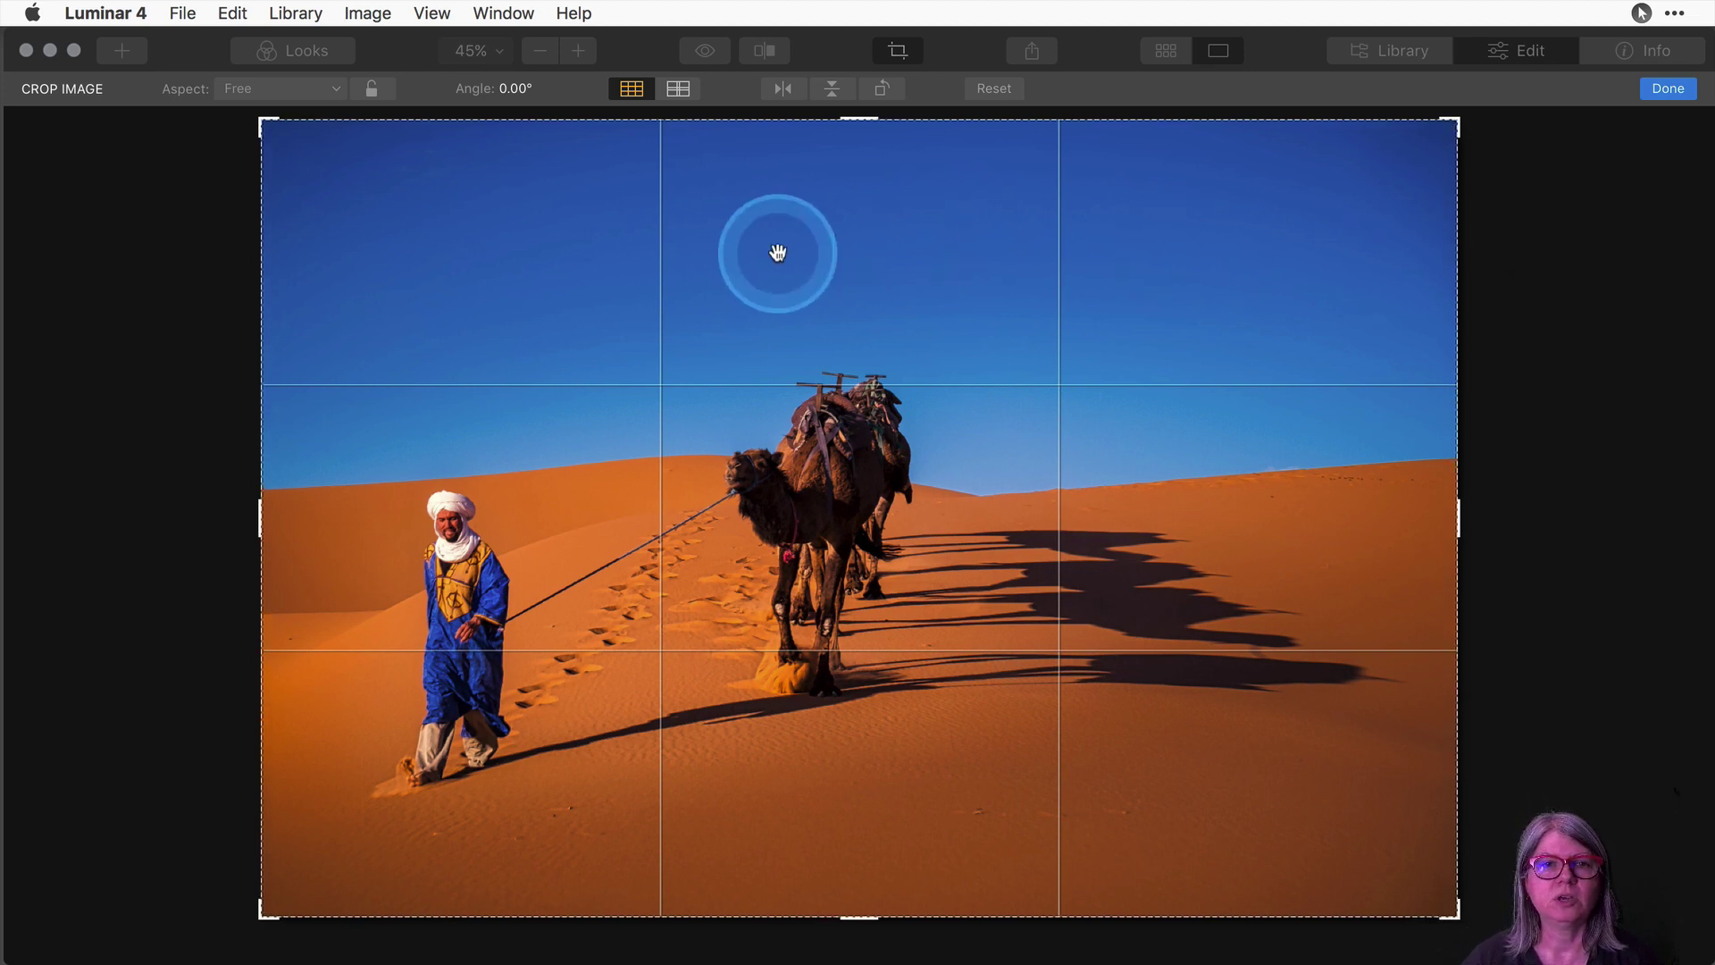
click(369, 92)
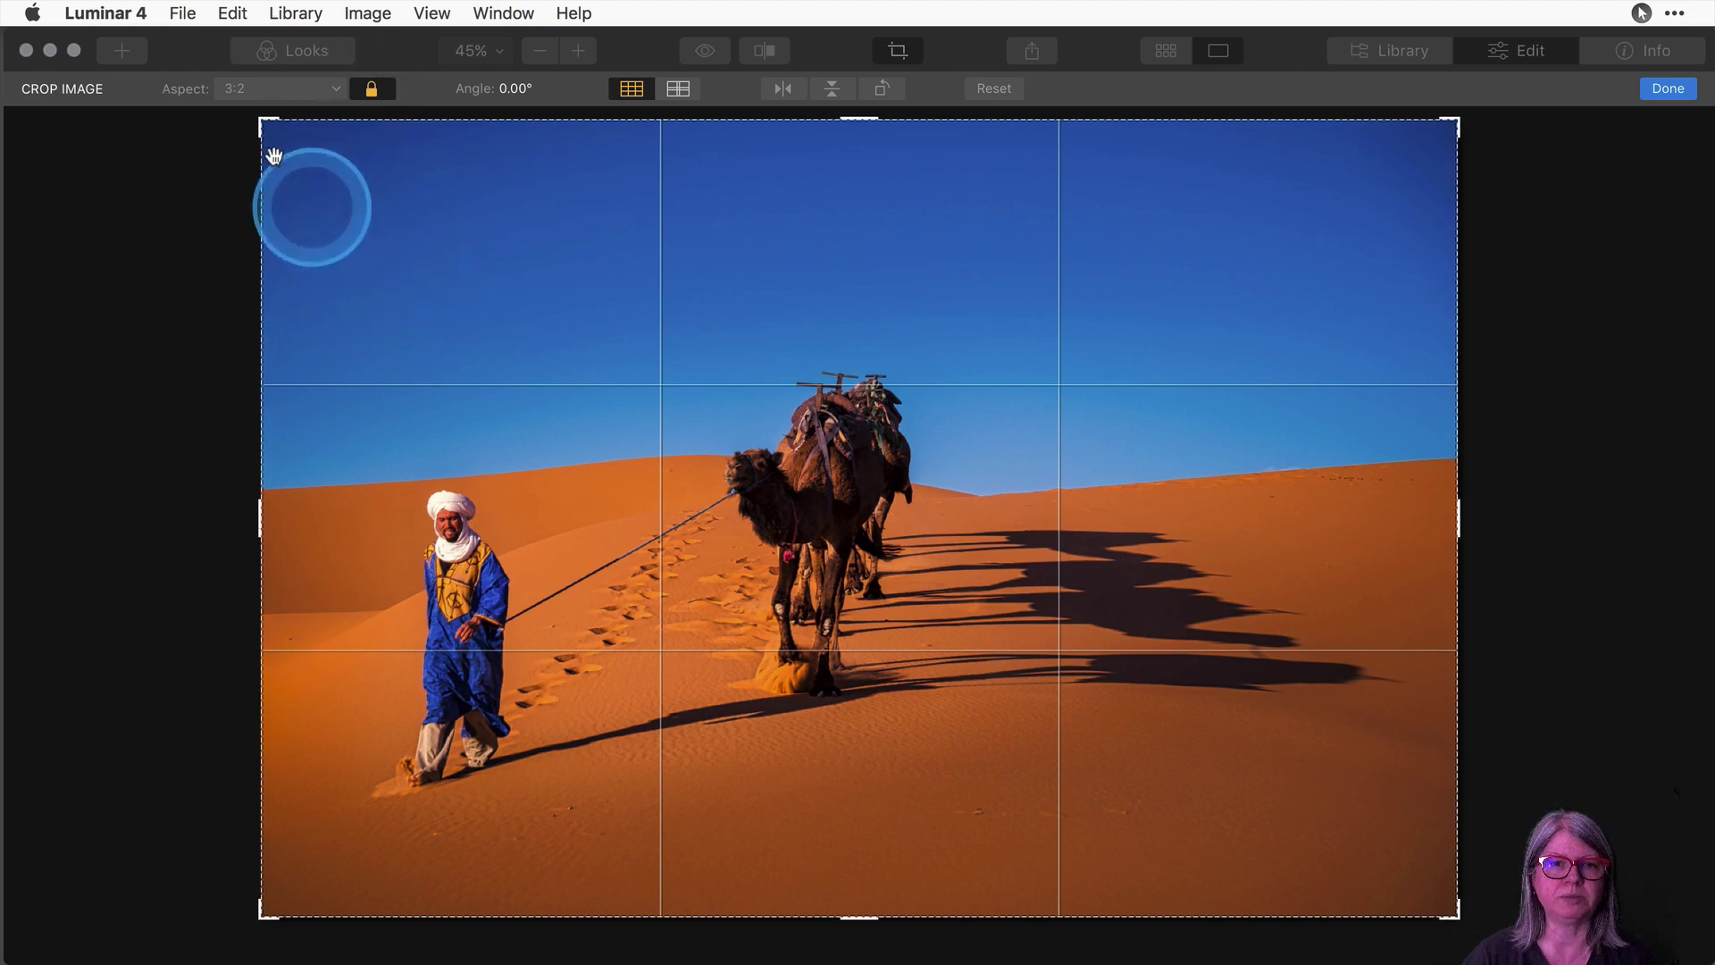
drag(265, 124, 402, 245)
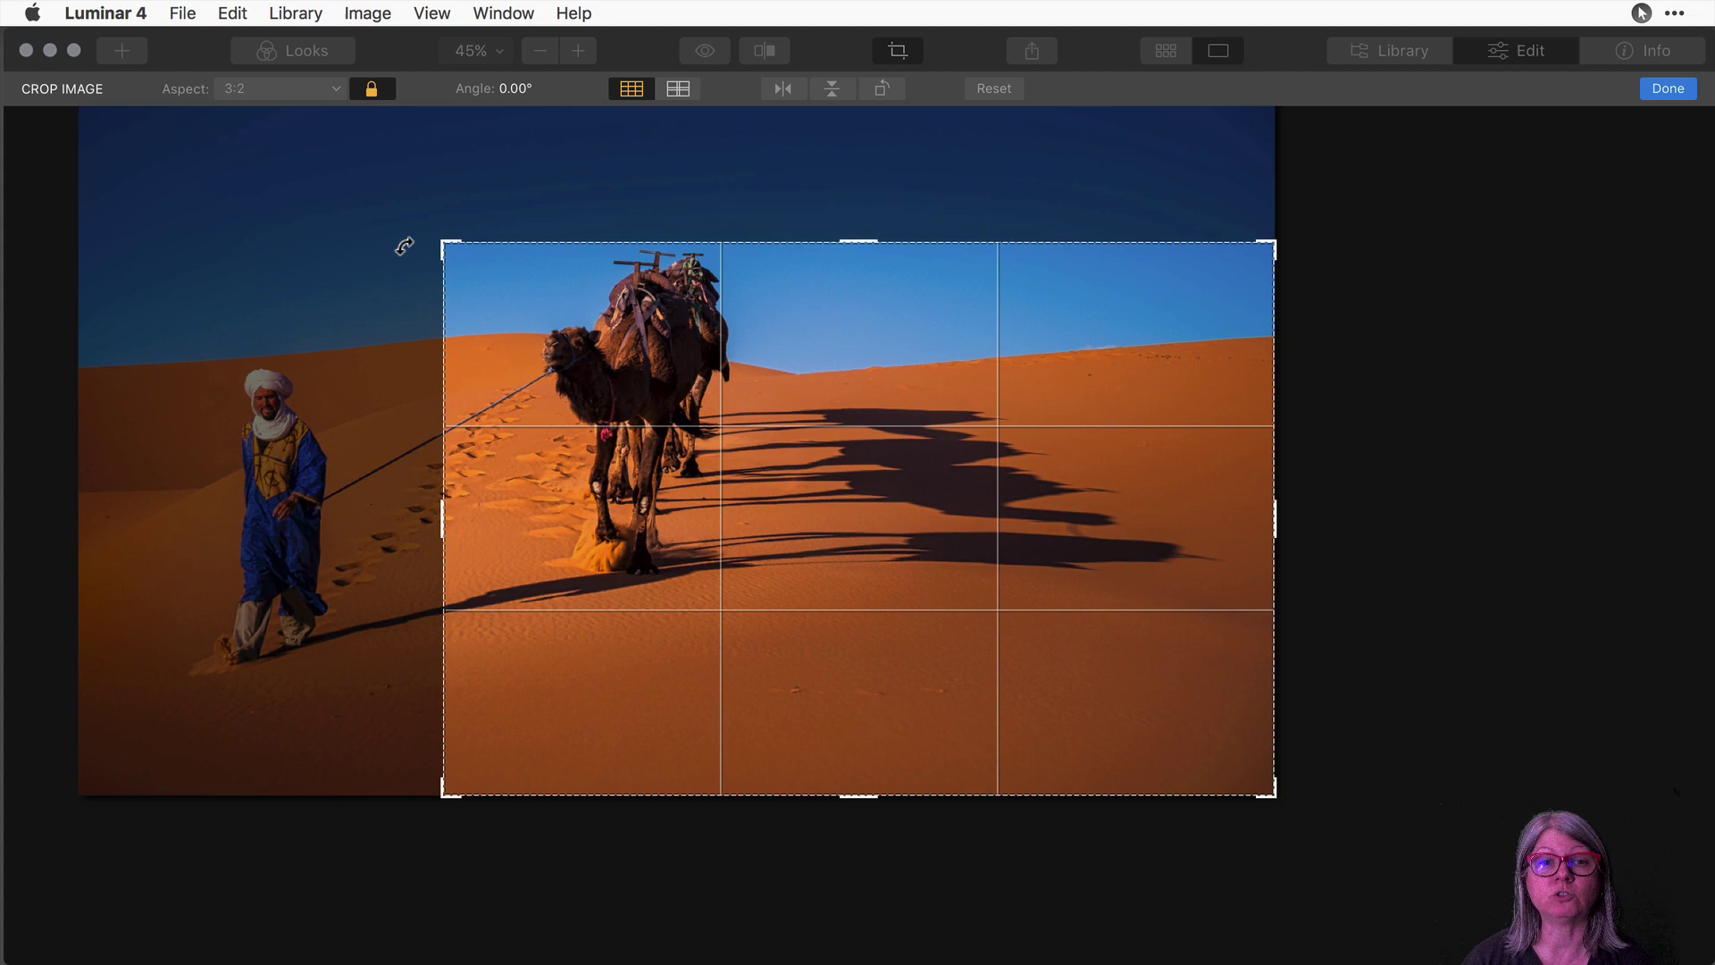
drag(445, 246, 237, 117)
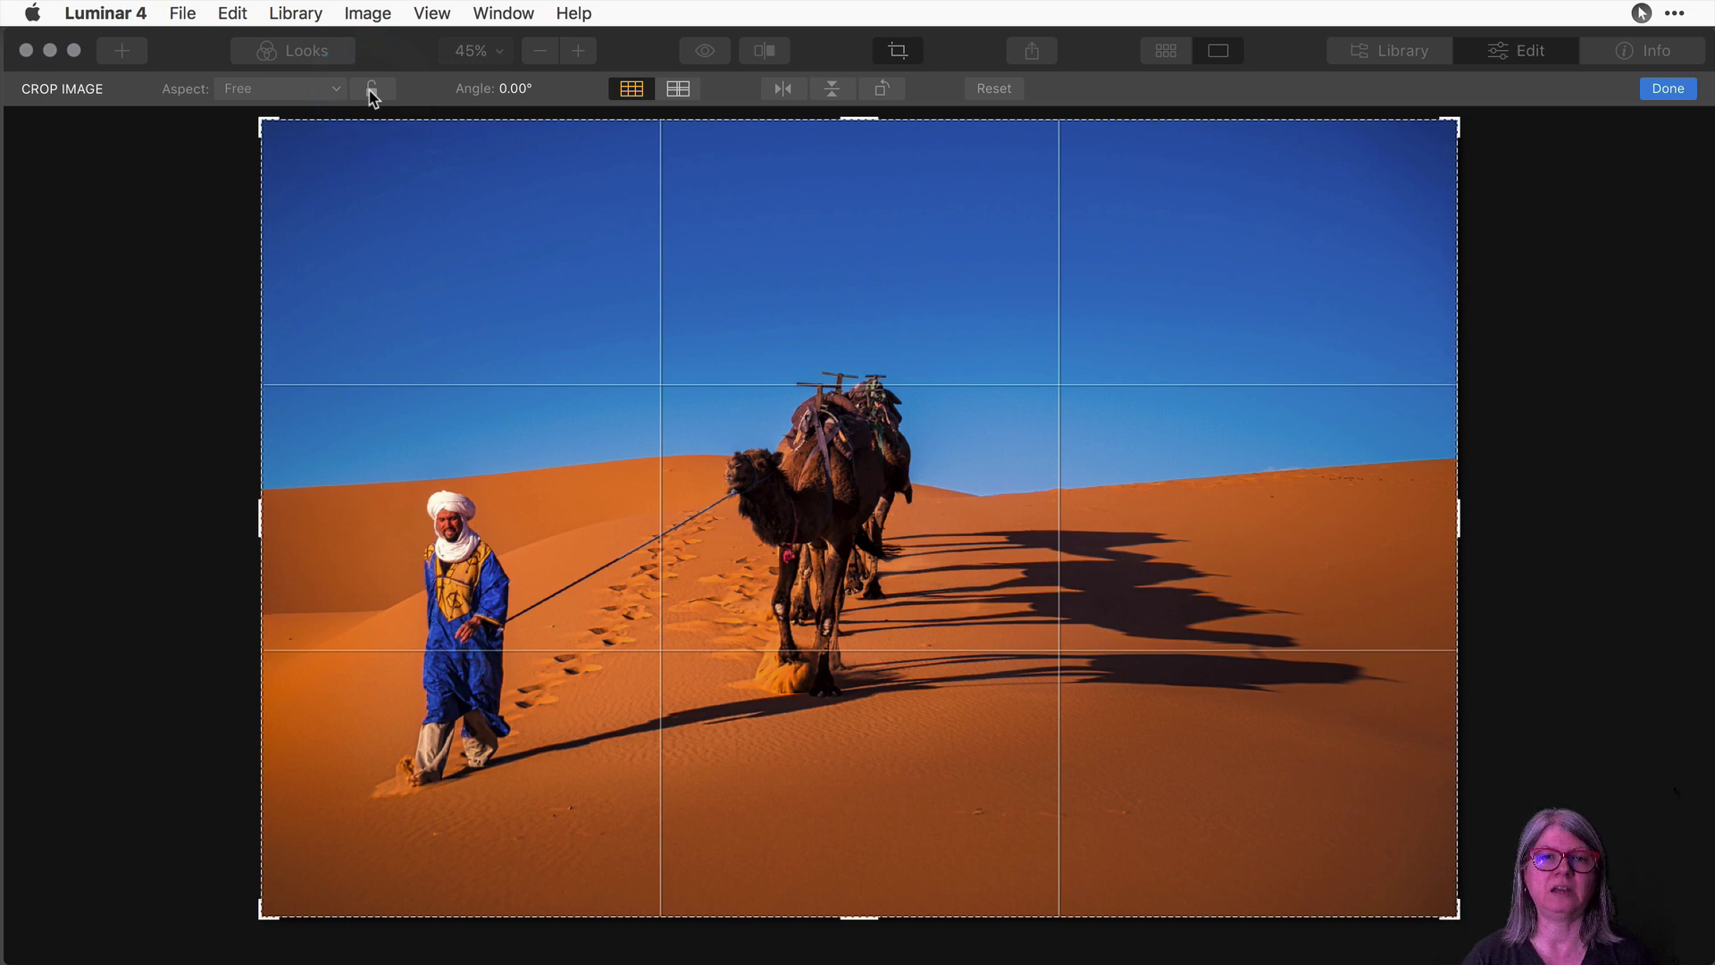
Return the aspect ratio to Free and fine-tune the crop's top and right edges.
click(306, 89)
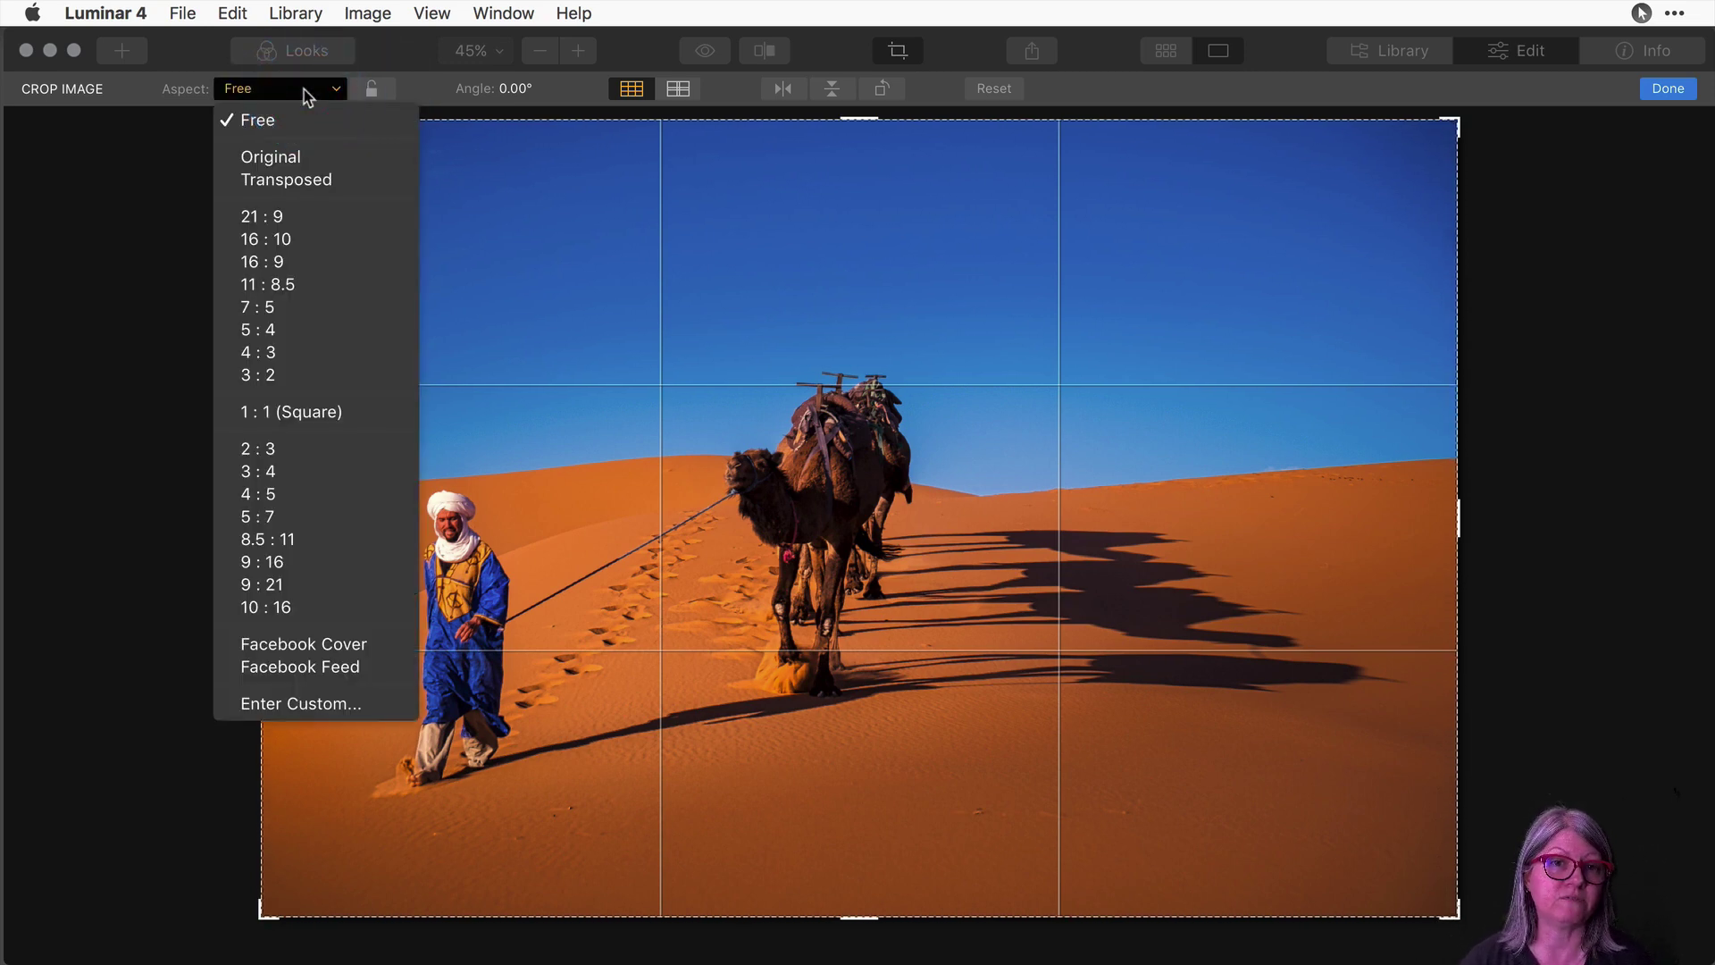
click(306, 89)
mouse_move(861, 119)
mouse_down()
mouse_move(858, 266)
mouse_move(871, 115)
mouse_up()
mouse_move(1459, 518)
mouse_down()
mouse_move(1233, 521)
mouse_move(1489, 521)
mouse_move(1456, 522)
mouse_up()
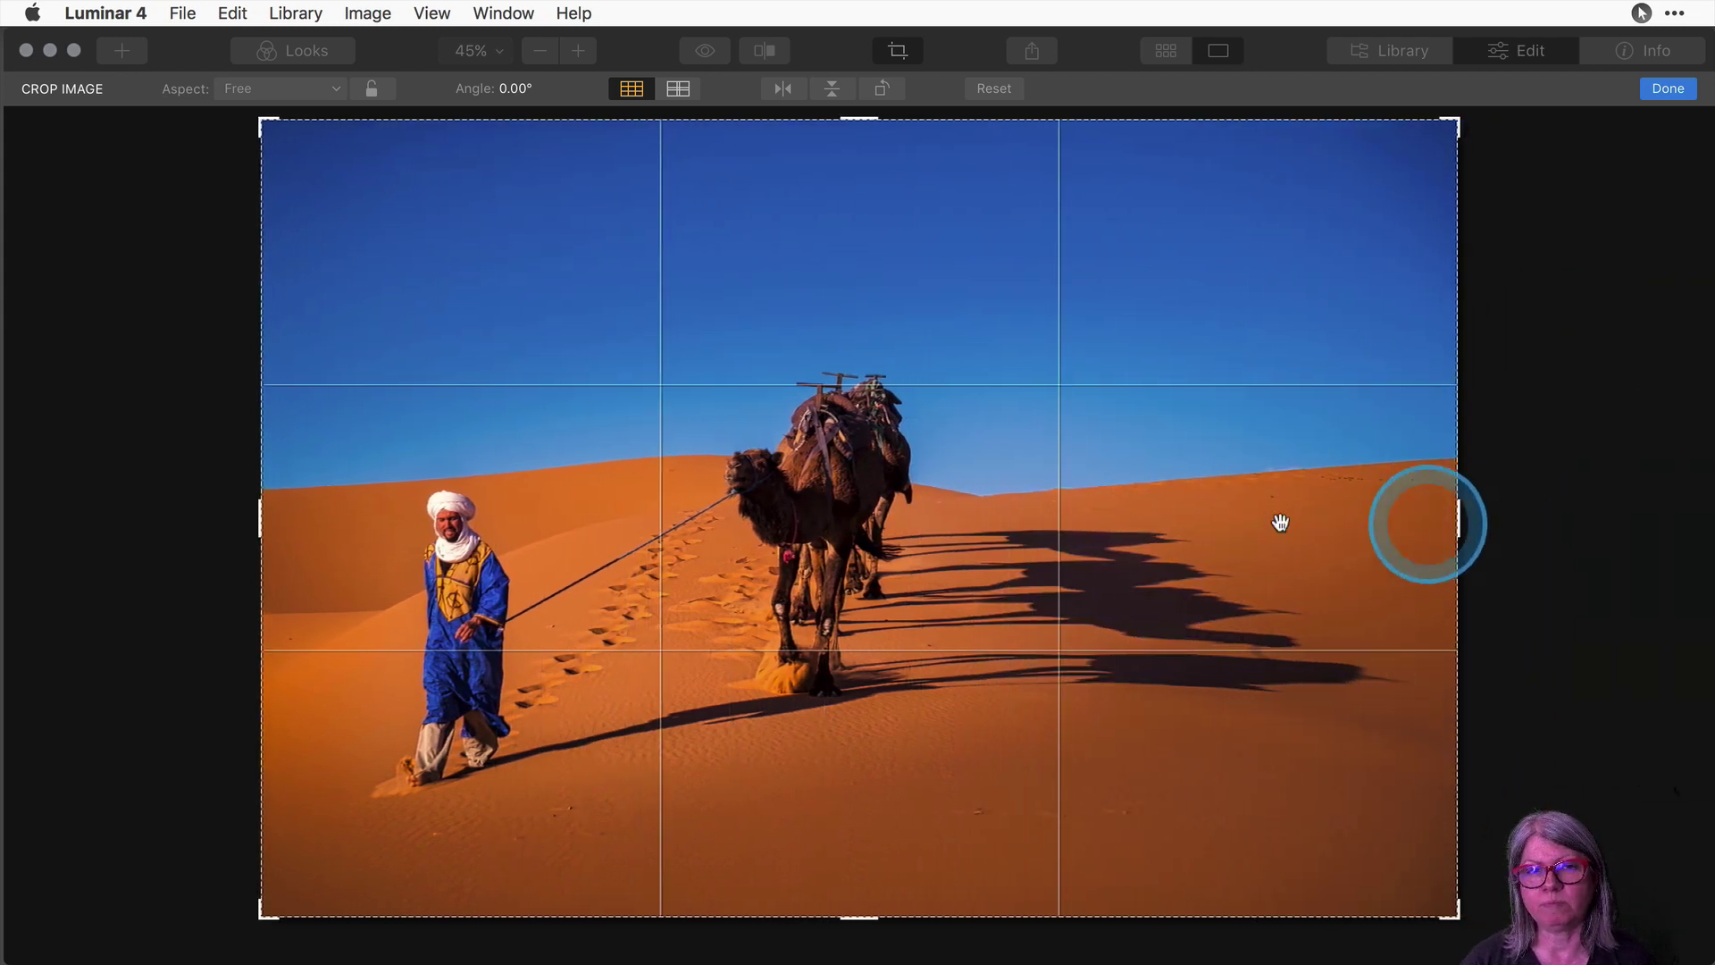
Crop to the Facebook Cover ratio and position the photo within the strip.
click(302, 90)
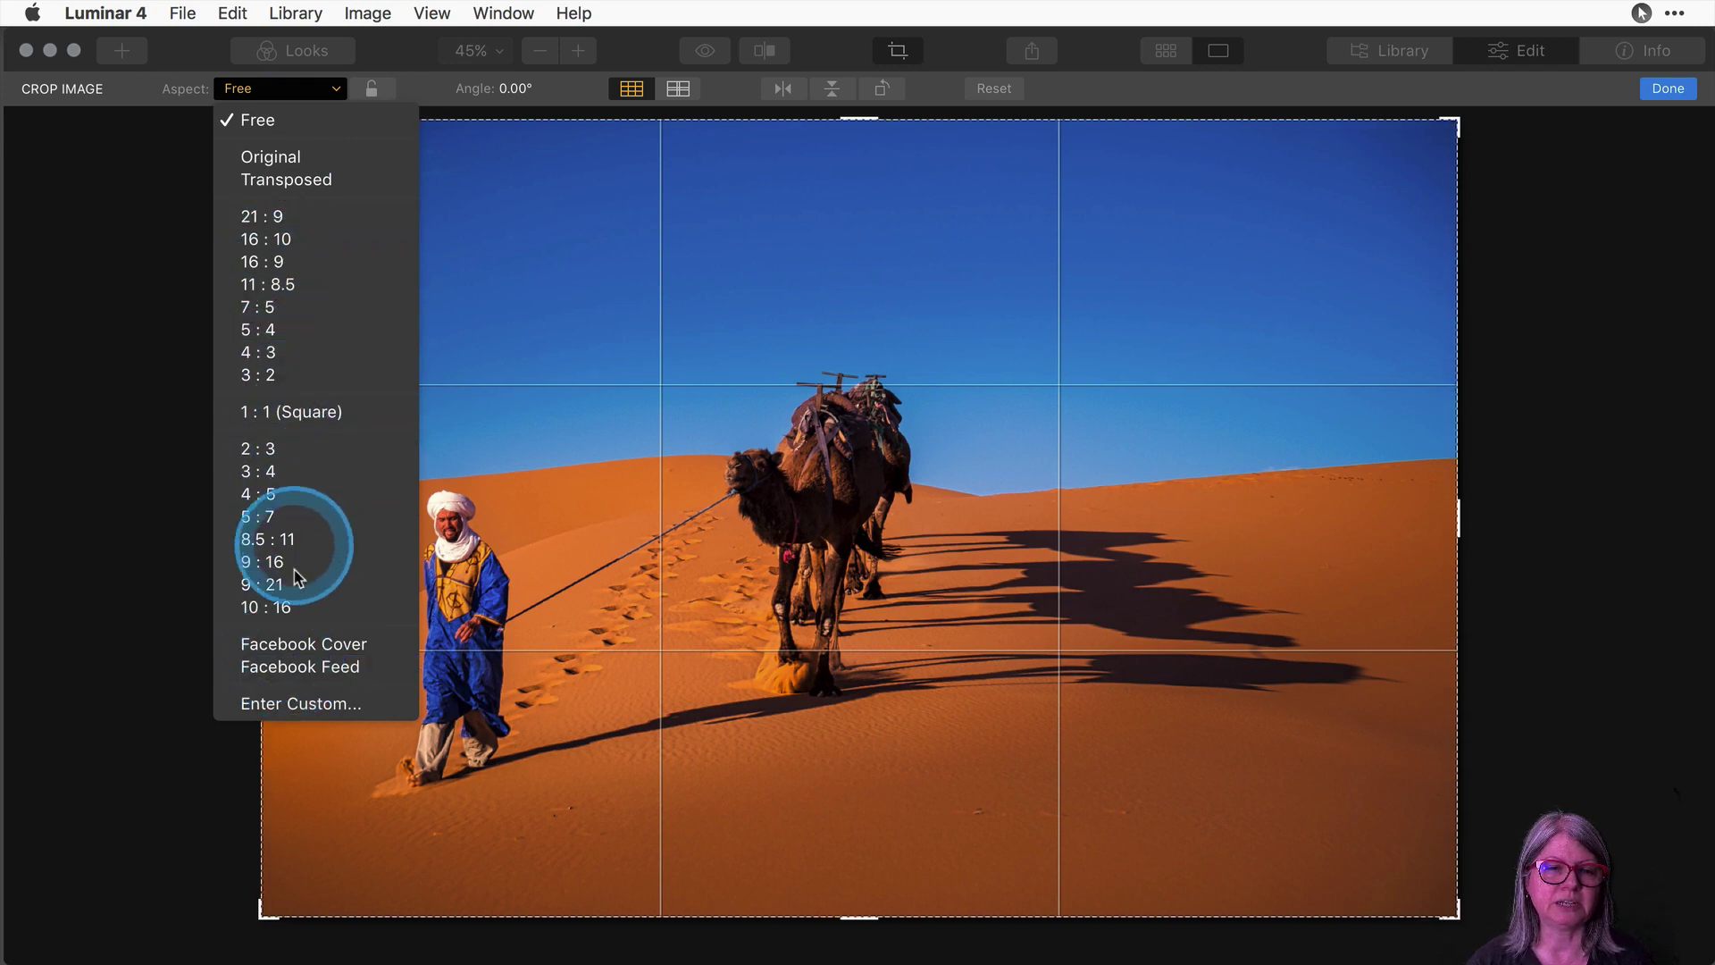
click(315, 644)
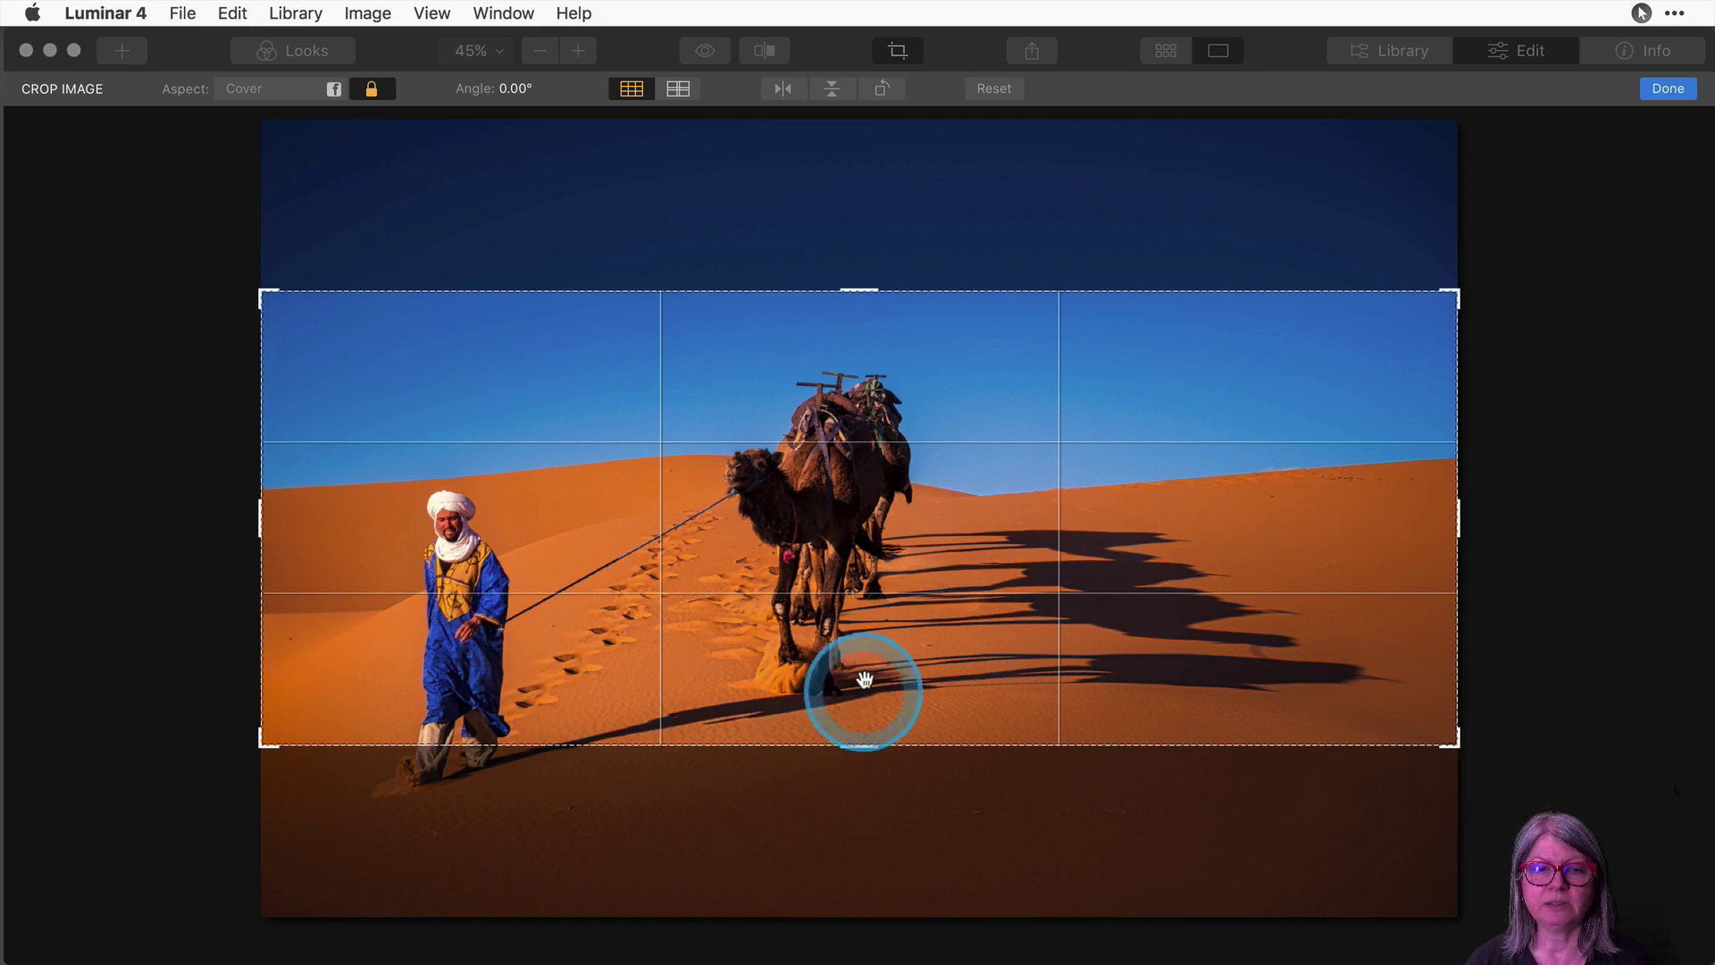
drag(861, 688, 870, 575)
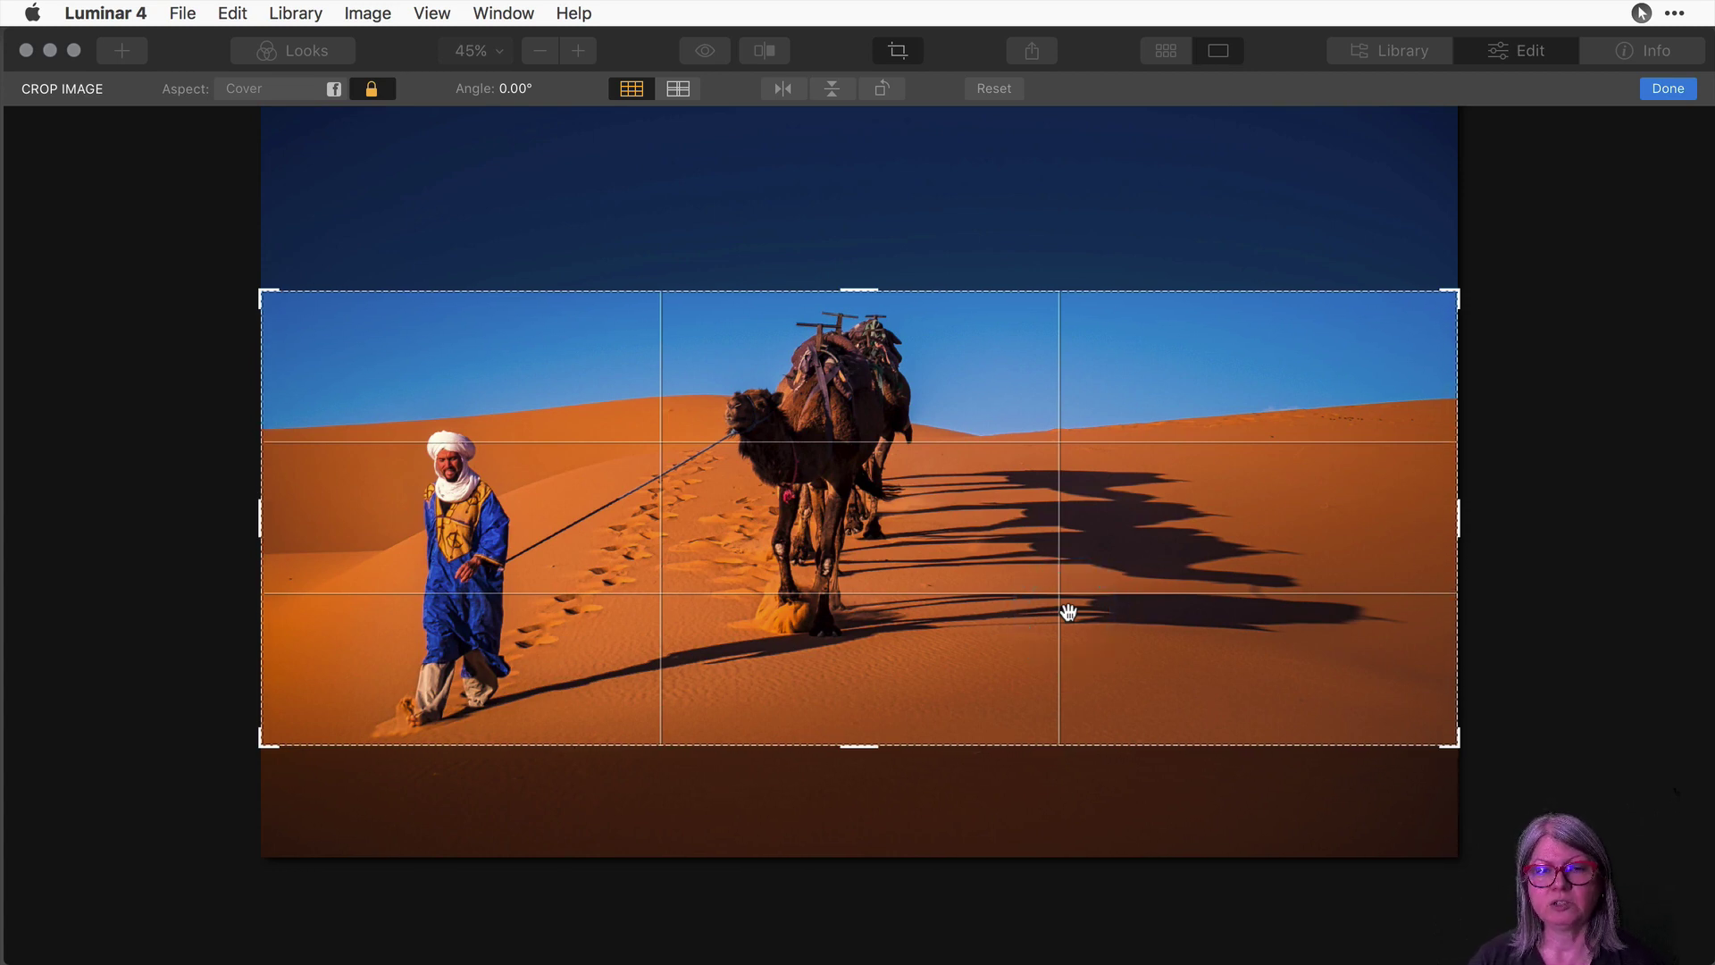
mouse_move(1018, 678)
mouse_down()
mouse_move(1018, 575)
mouse_move(1023, 738)
mouse_move(1018, 571)
mouse_move(1024, 688)
mouse_move(1022, 658)
mouse_move(1027, 672)
mouse_up()
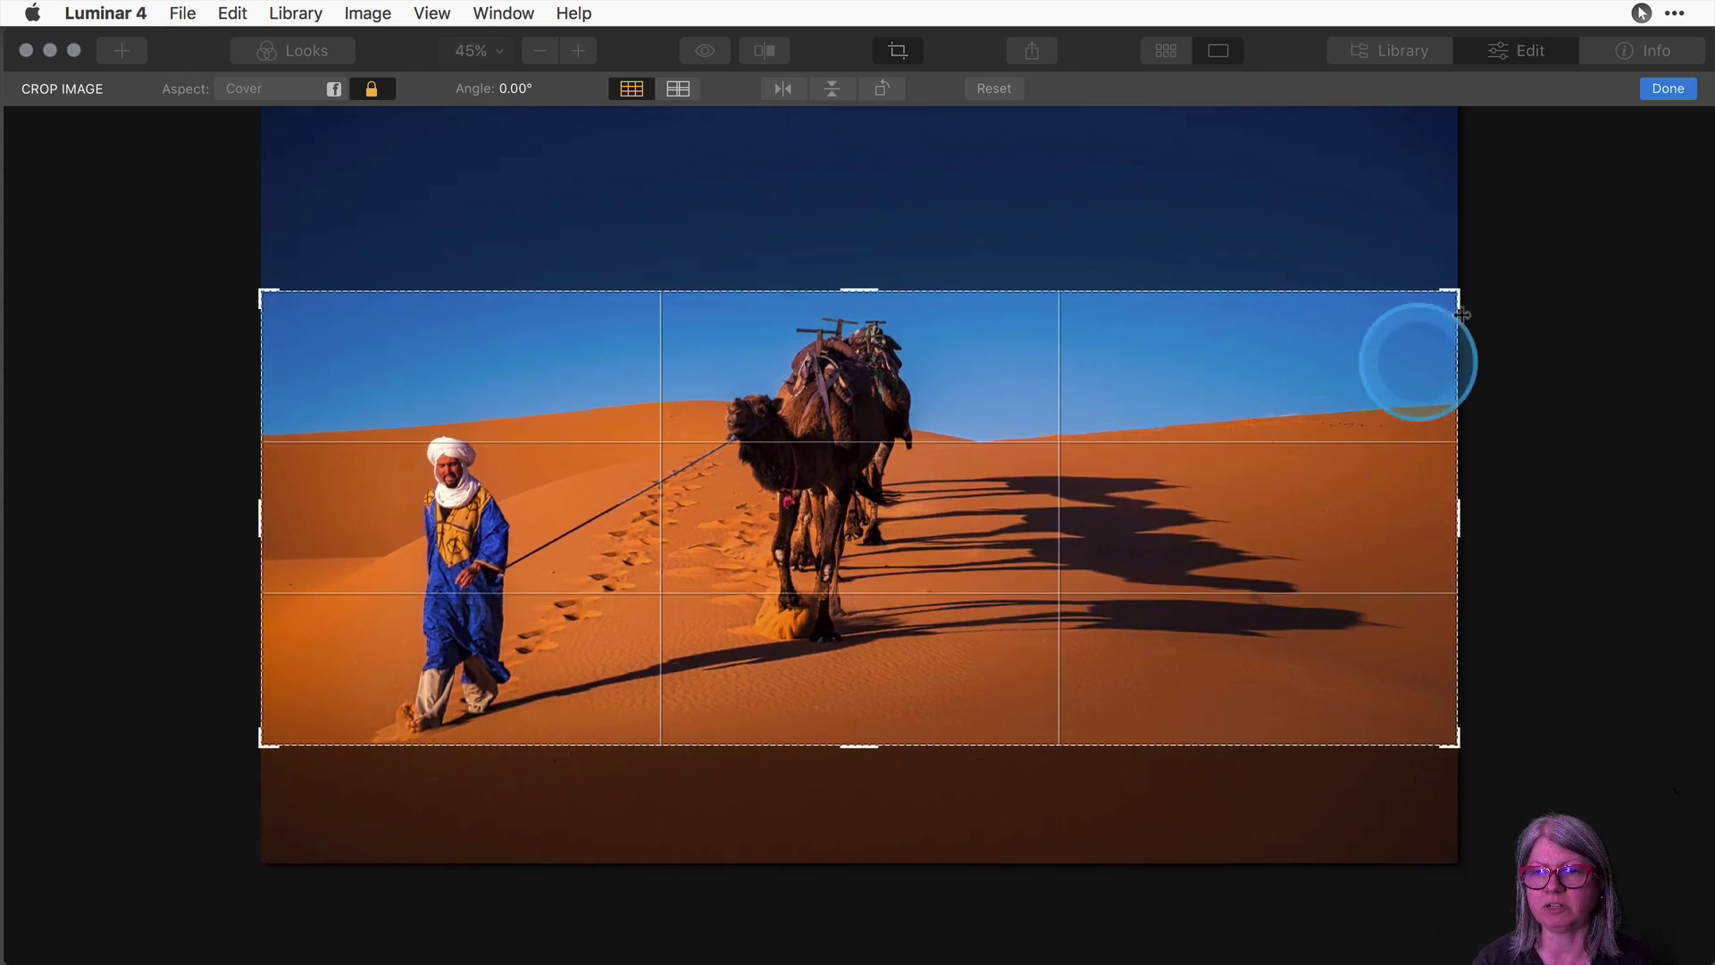
drag(1462, 314, 1686, 298)
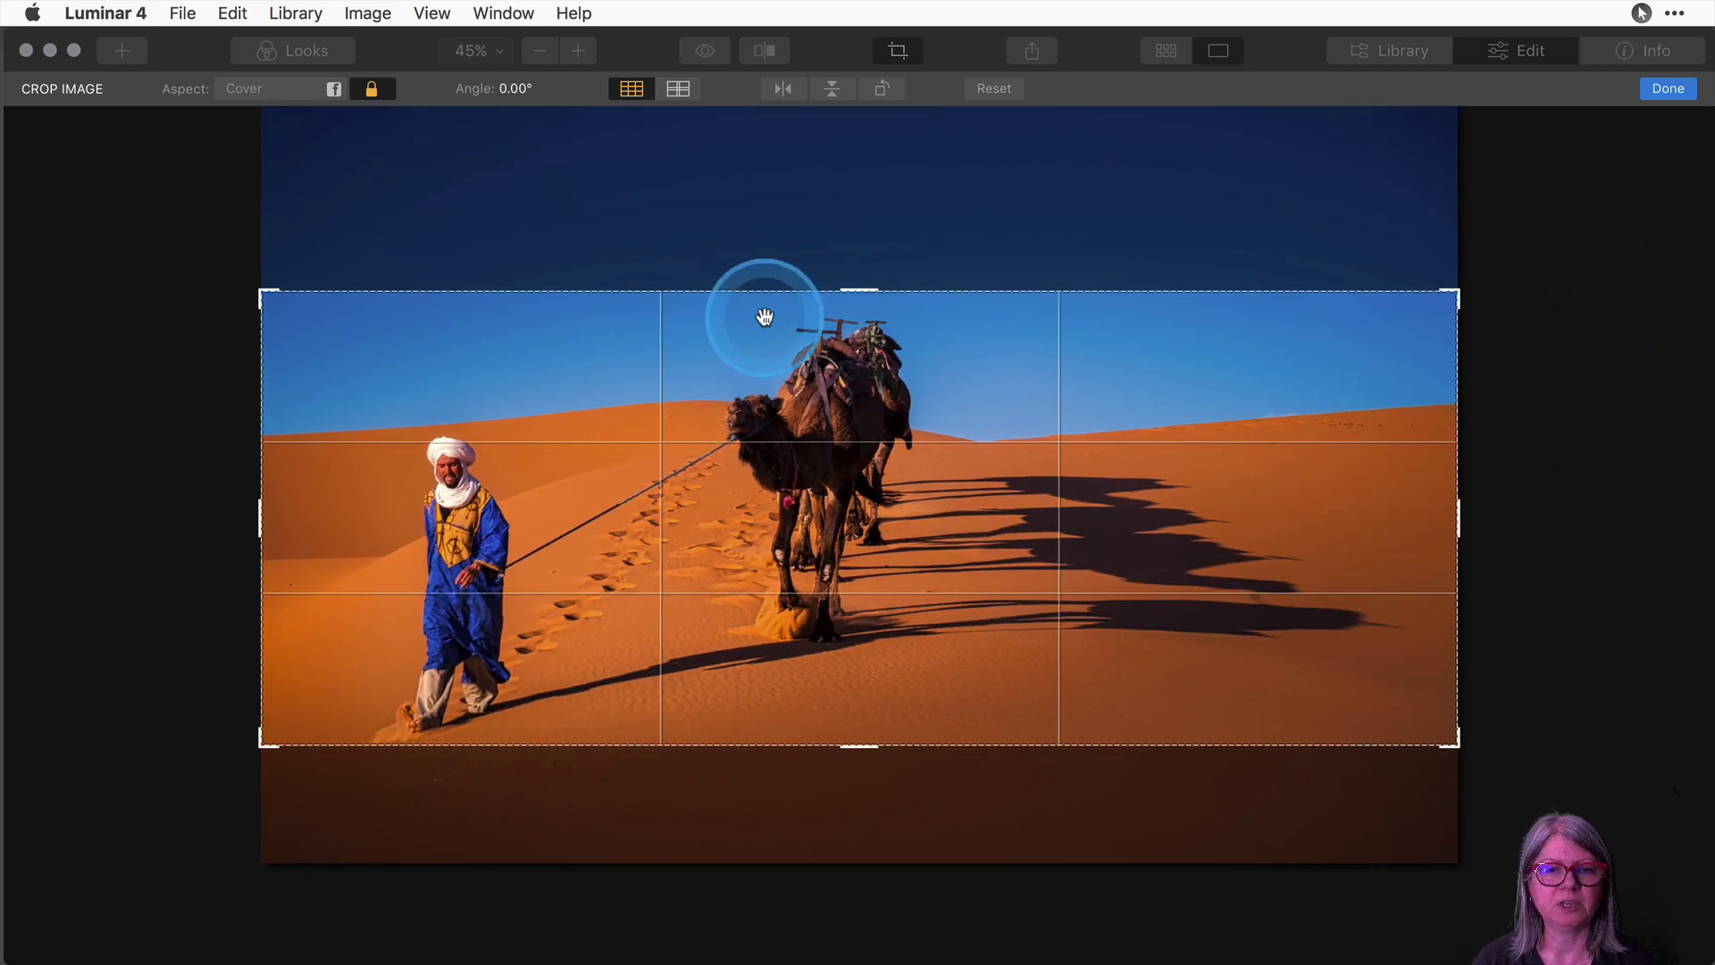
Try a 16:9 crop, enlarging it from the corners and repositioning the photo.
click(281, 93)
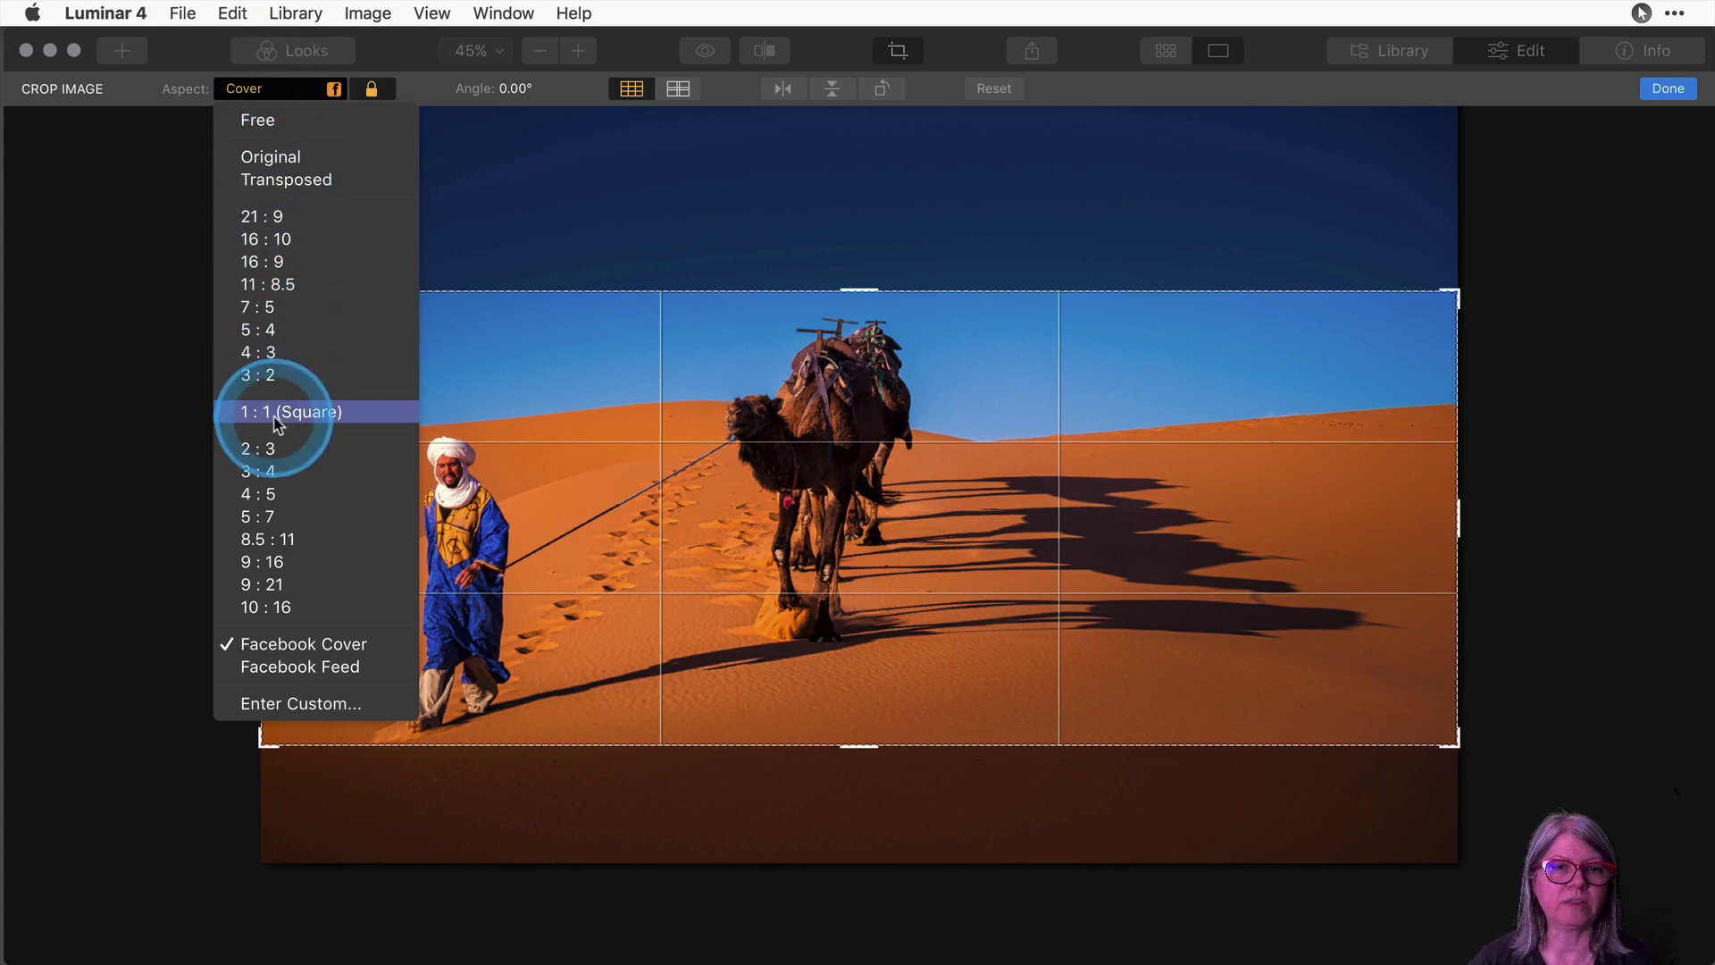
click(269, 262)
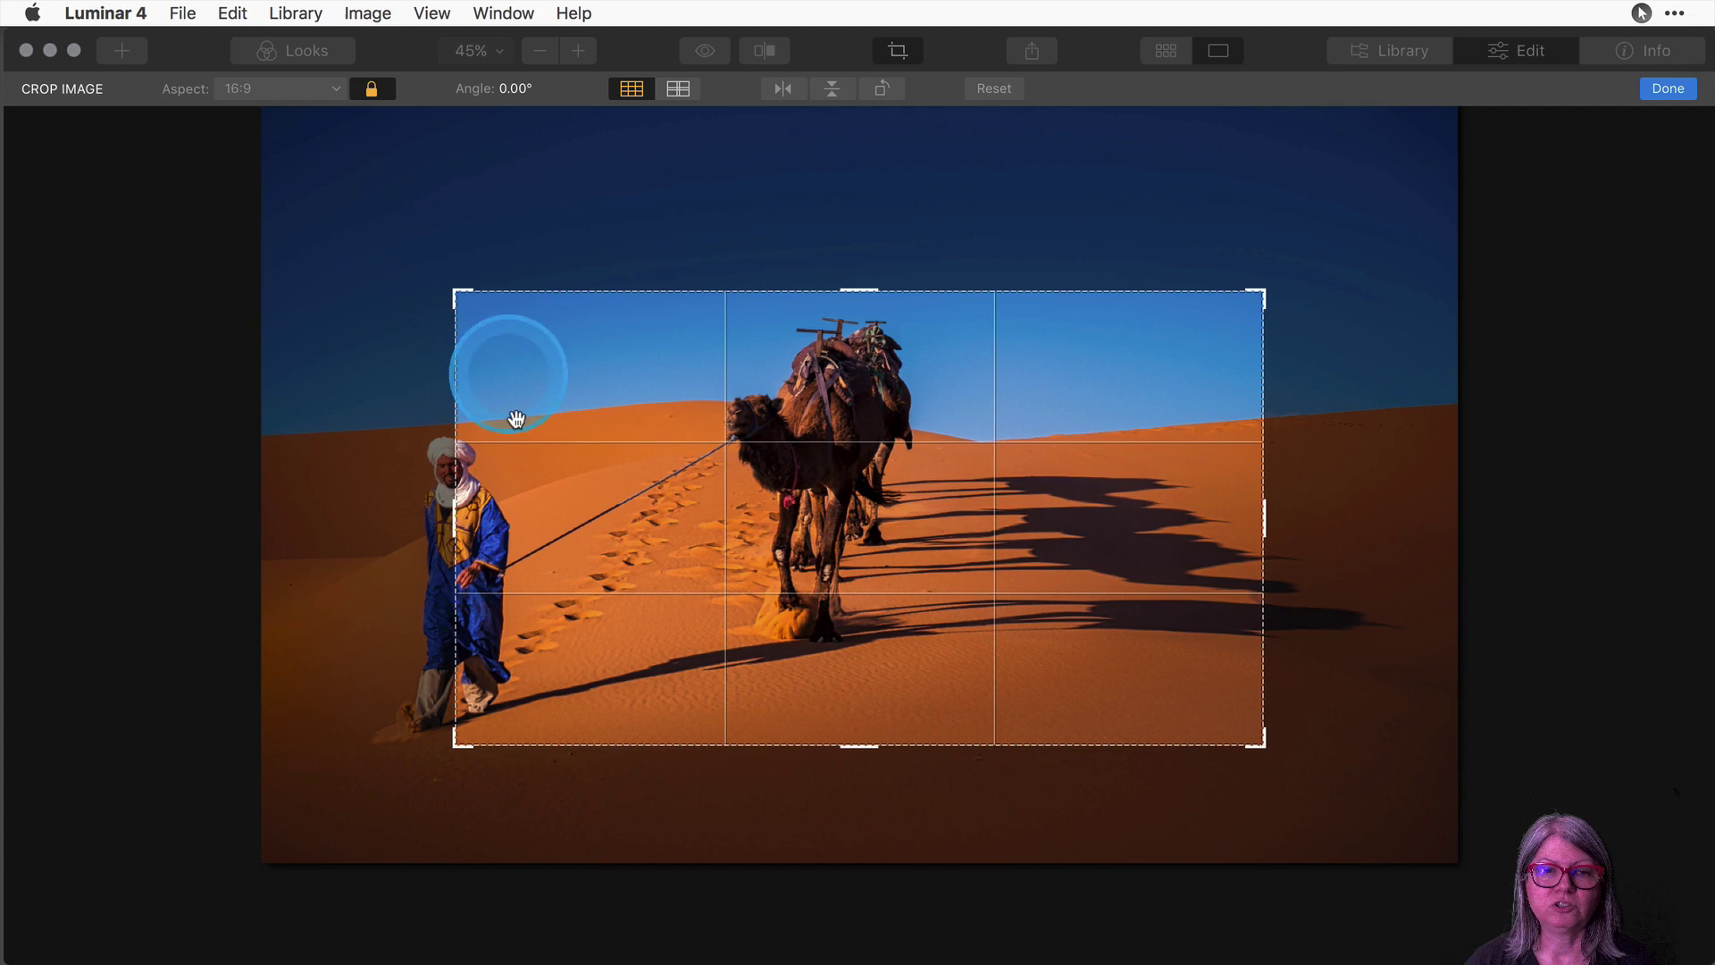
drag(465, 740, 313, 808)
drag(1349, 236, 1585, 172)
click(1100, 483)
mouse_move(1100, 483)
mouse_down()
mouse_move(1099, 505)
mouse_move(1098, 464)
mouse_move(1098, 586)
mouse_move(1103, 448)
mouse_move(1110, 483)
mouse_up()
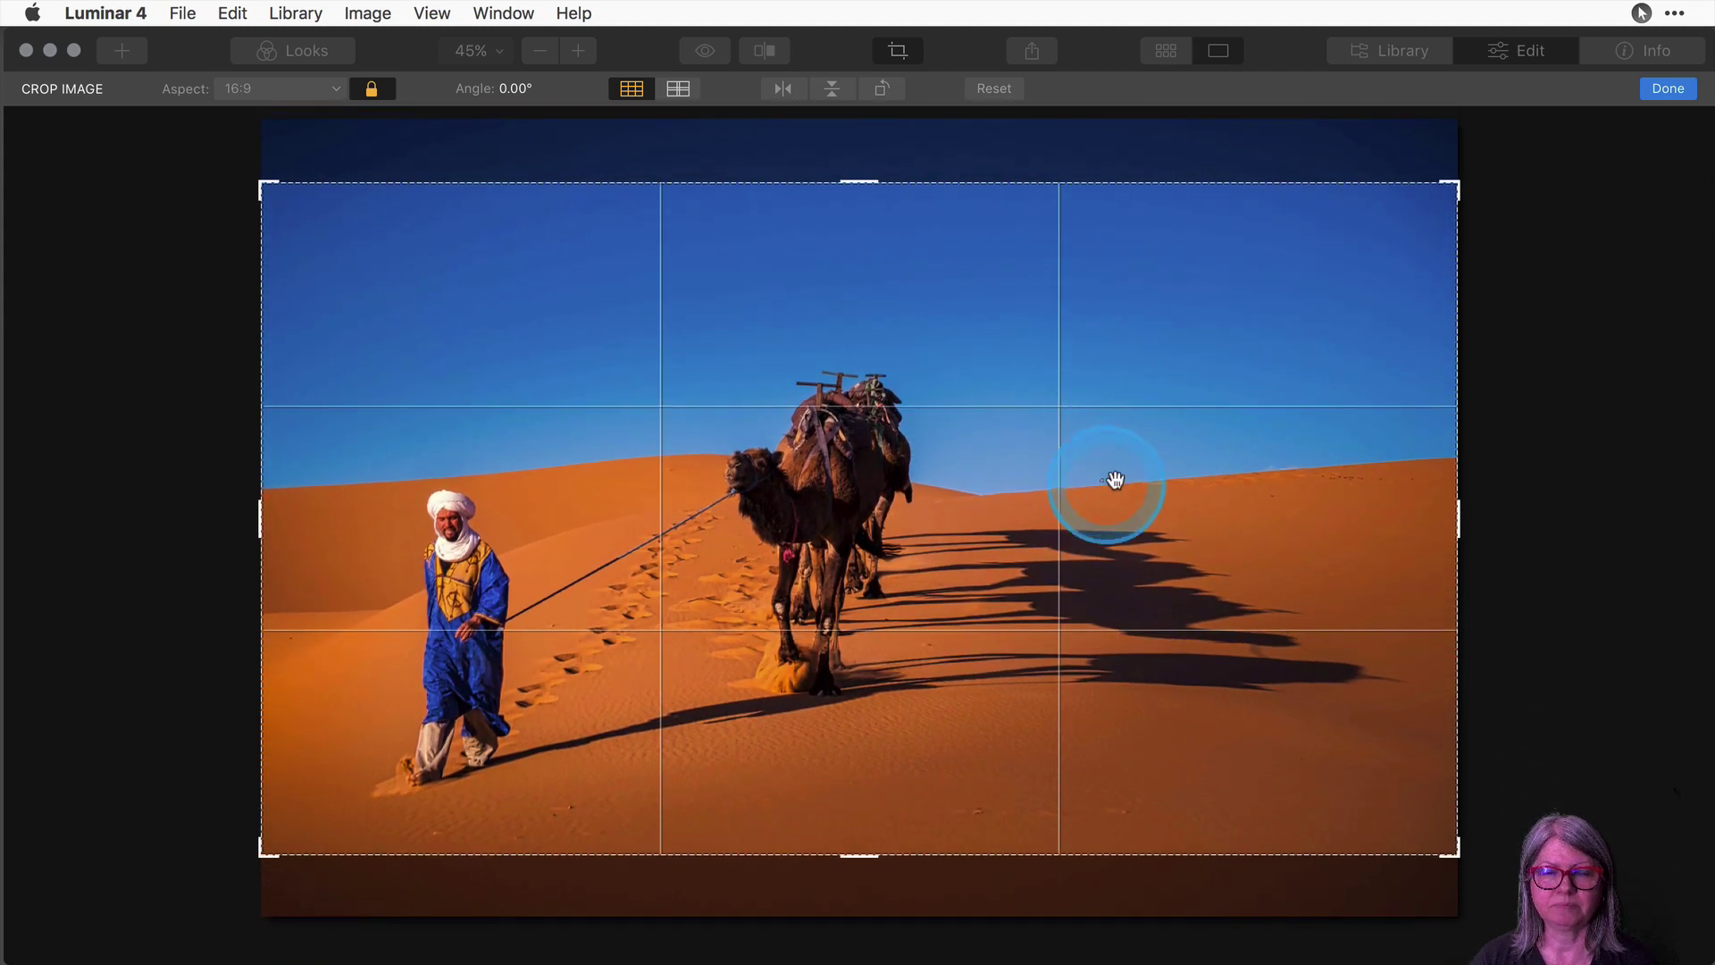
Switch back to Facebook Cover and move the photo up inside the crop.
click(275, 89)
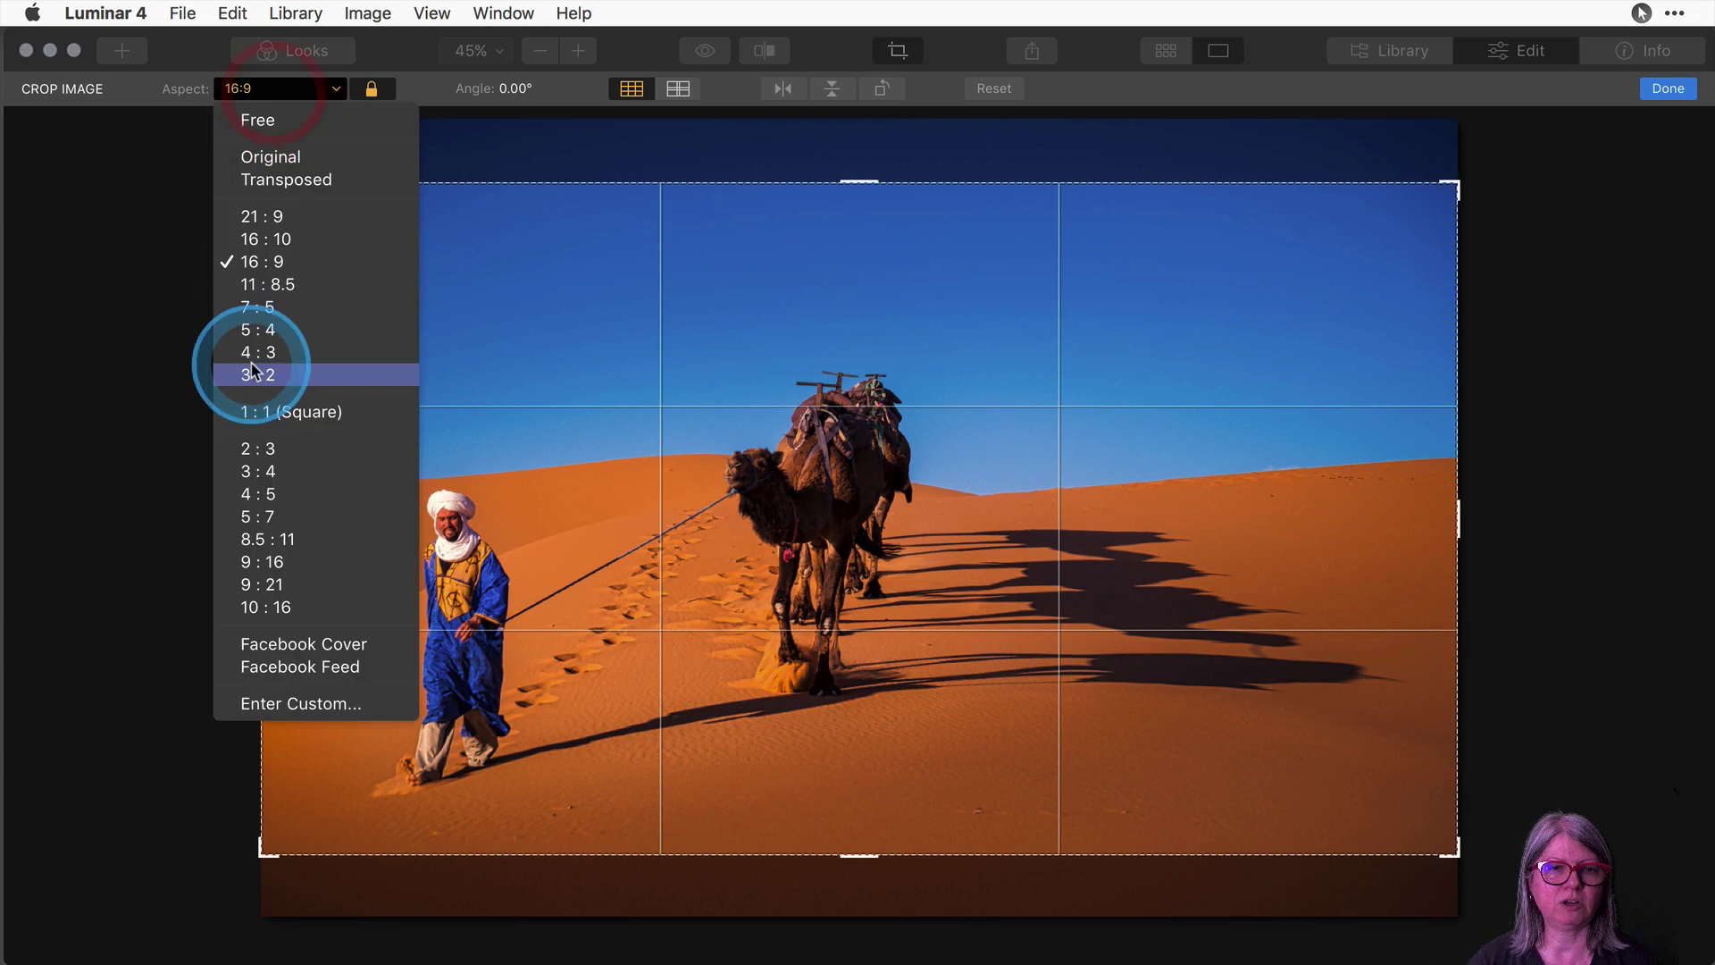
click(276, 643)
drag(727, 536, 731, 479)
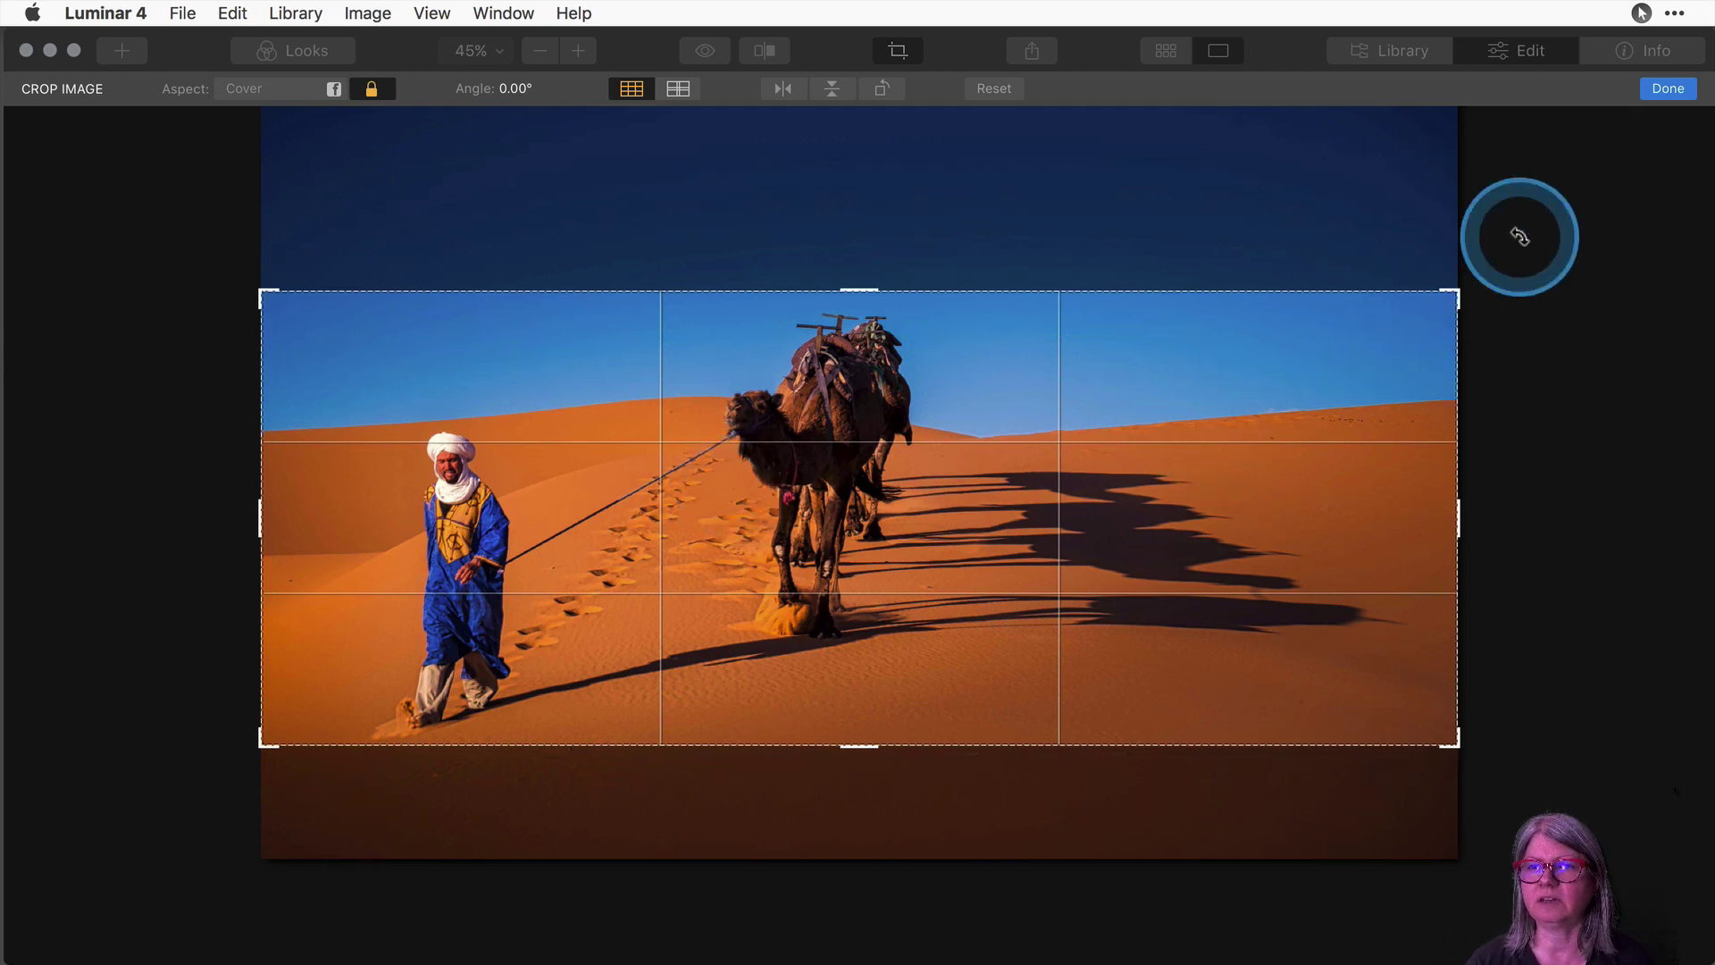
Apply the Facebook Cover crop and start Export to Image from the Share menu.
click(1666, 88)
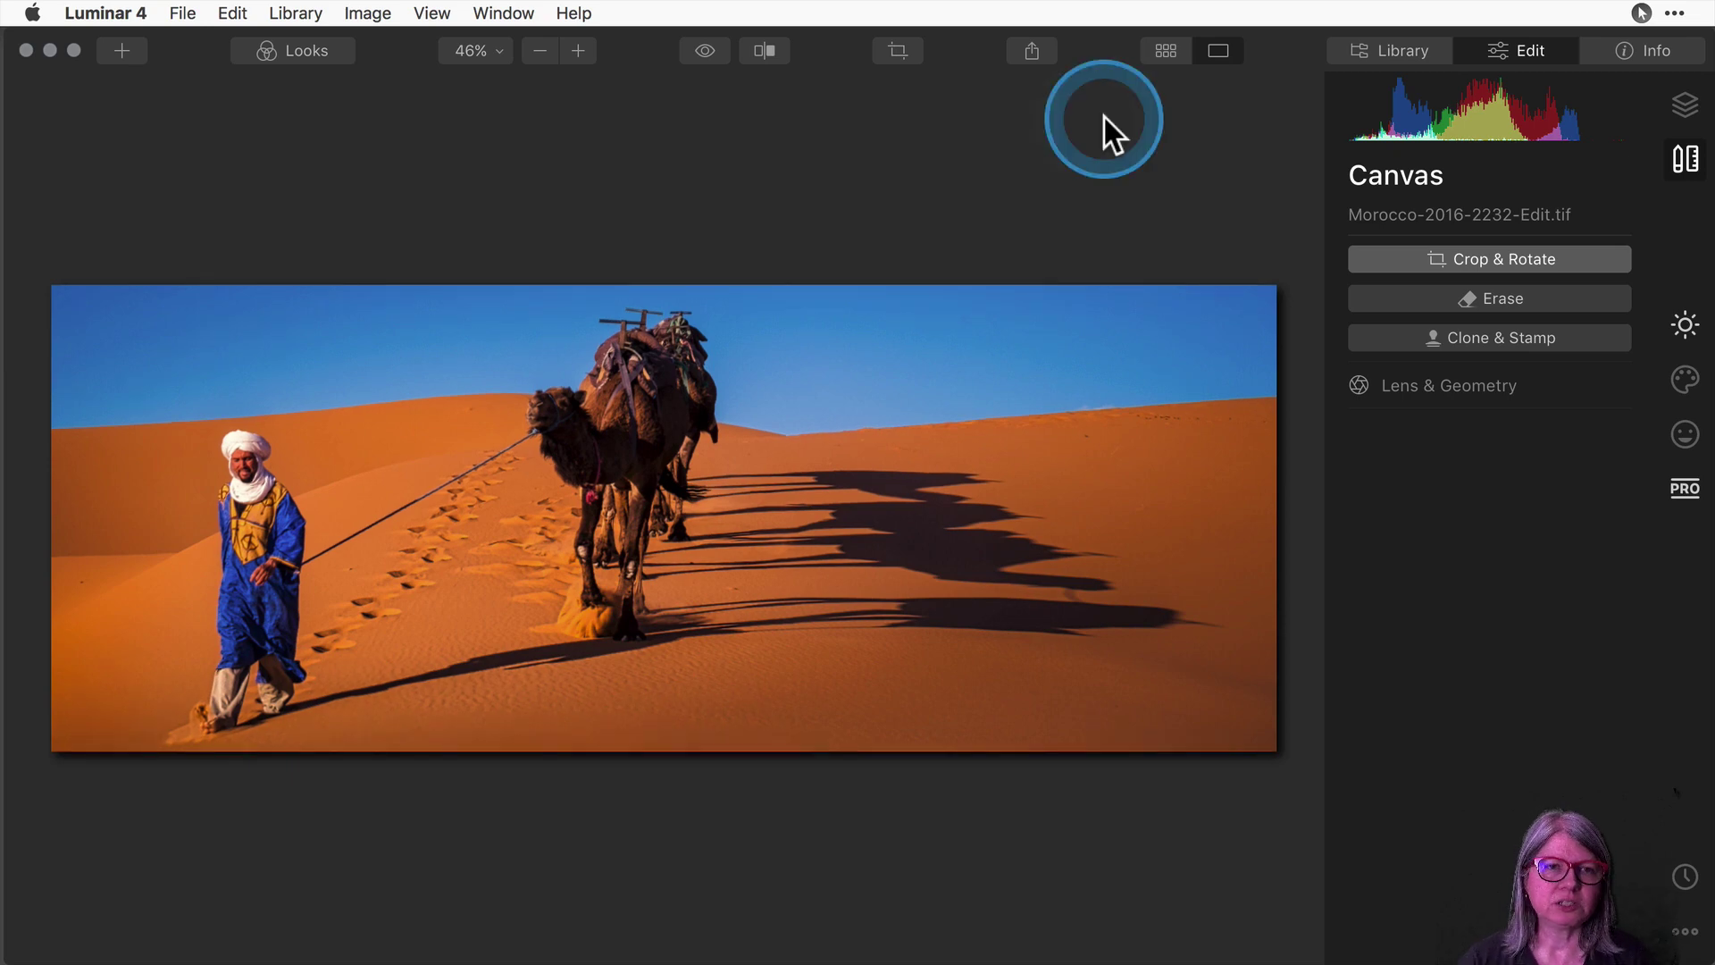
click(1031, 50)
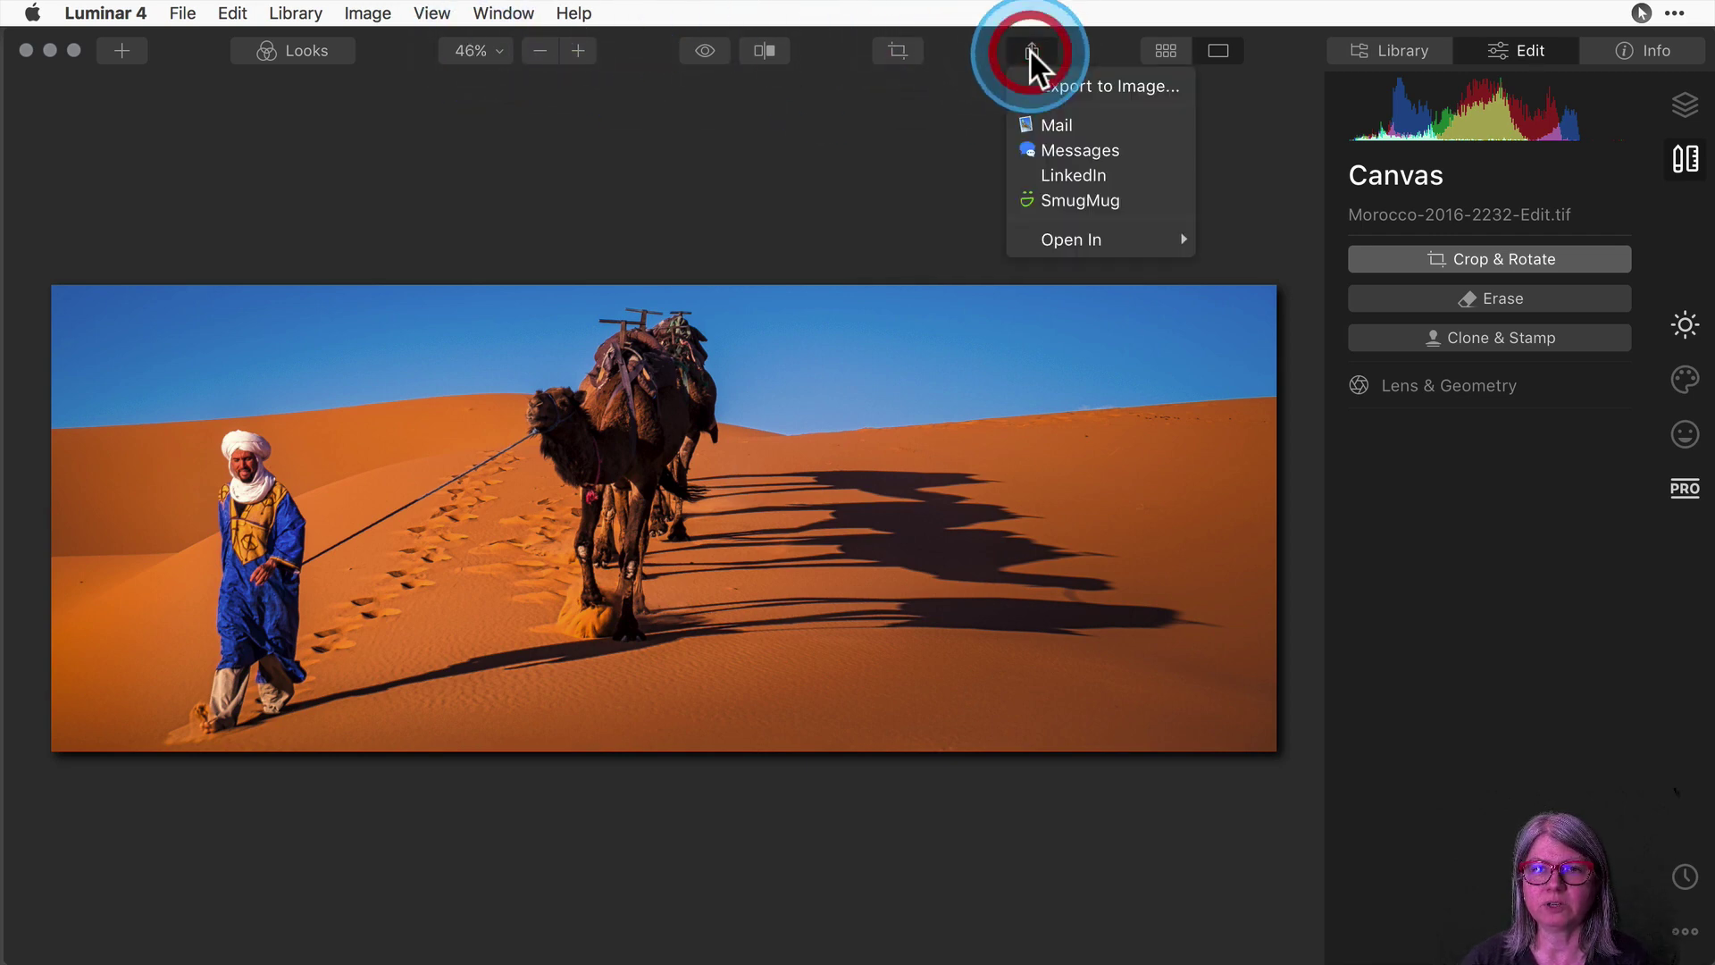
click(1100, 87)
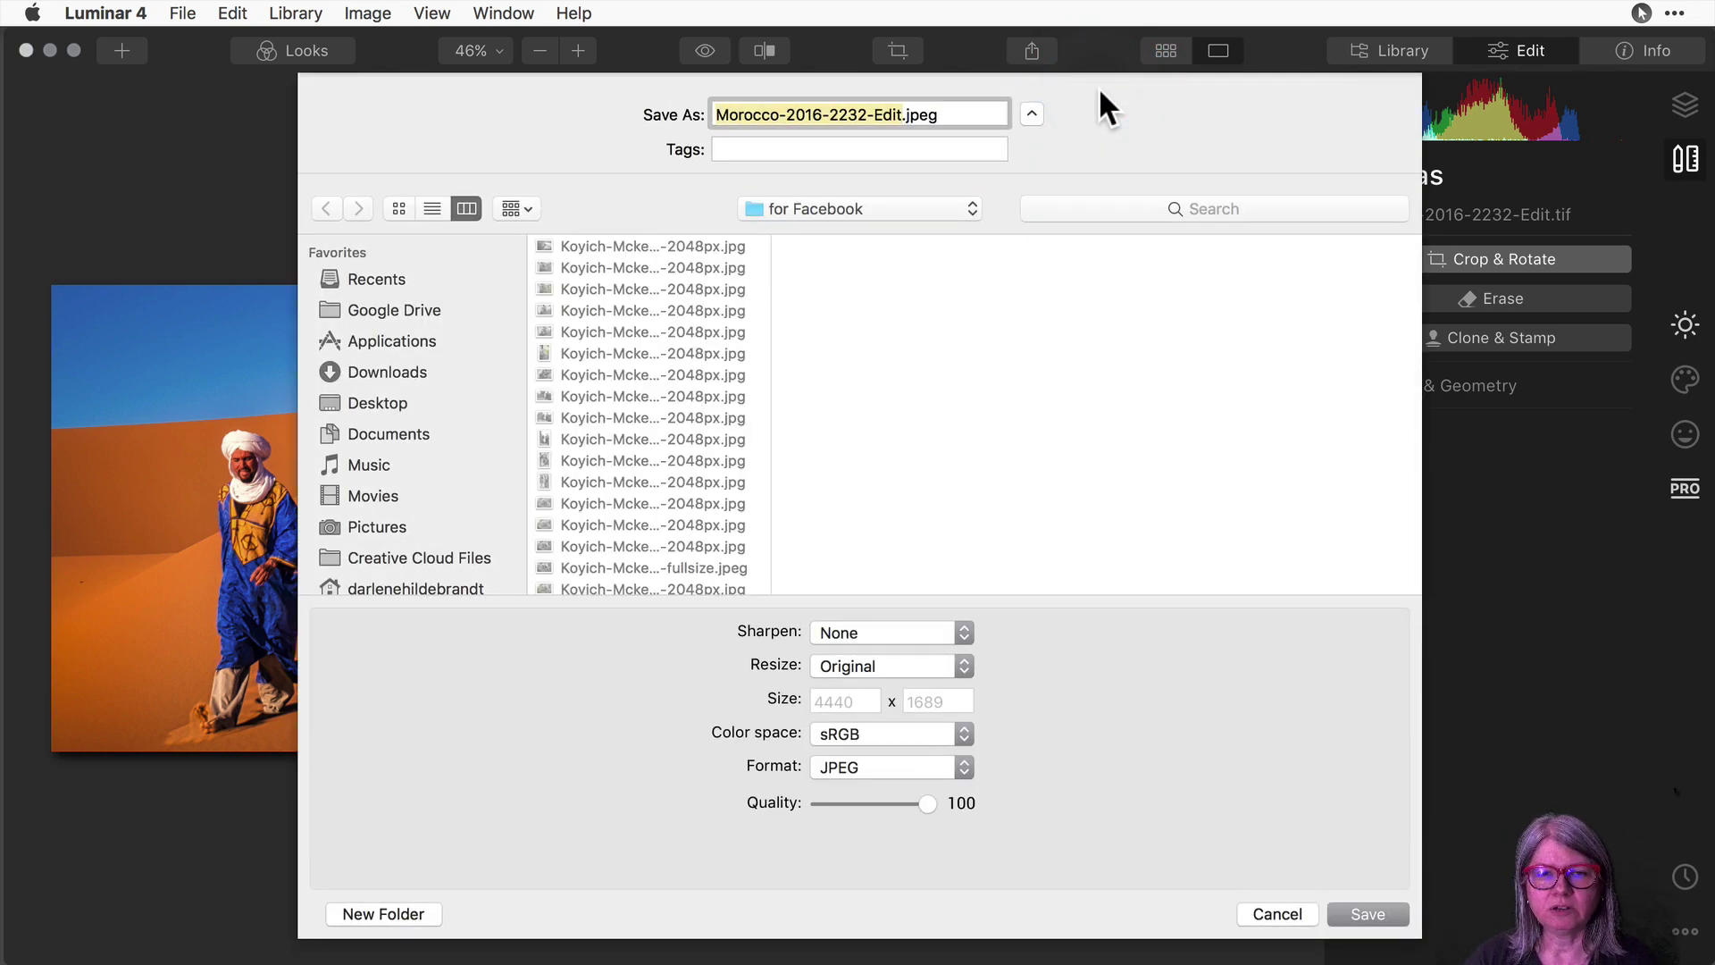
Target the Image resizing videos folder and keep Resize at Original (4440 × 1689).
click(775, 213)
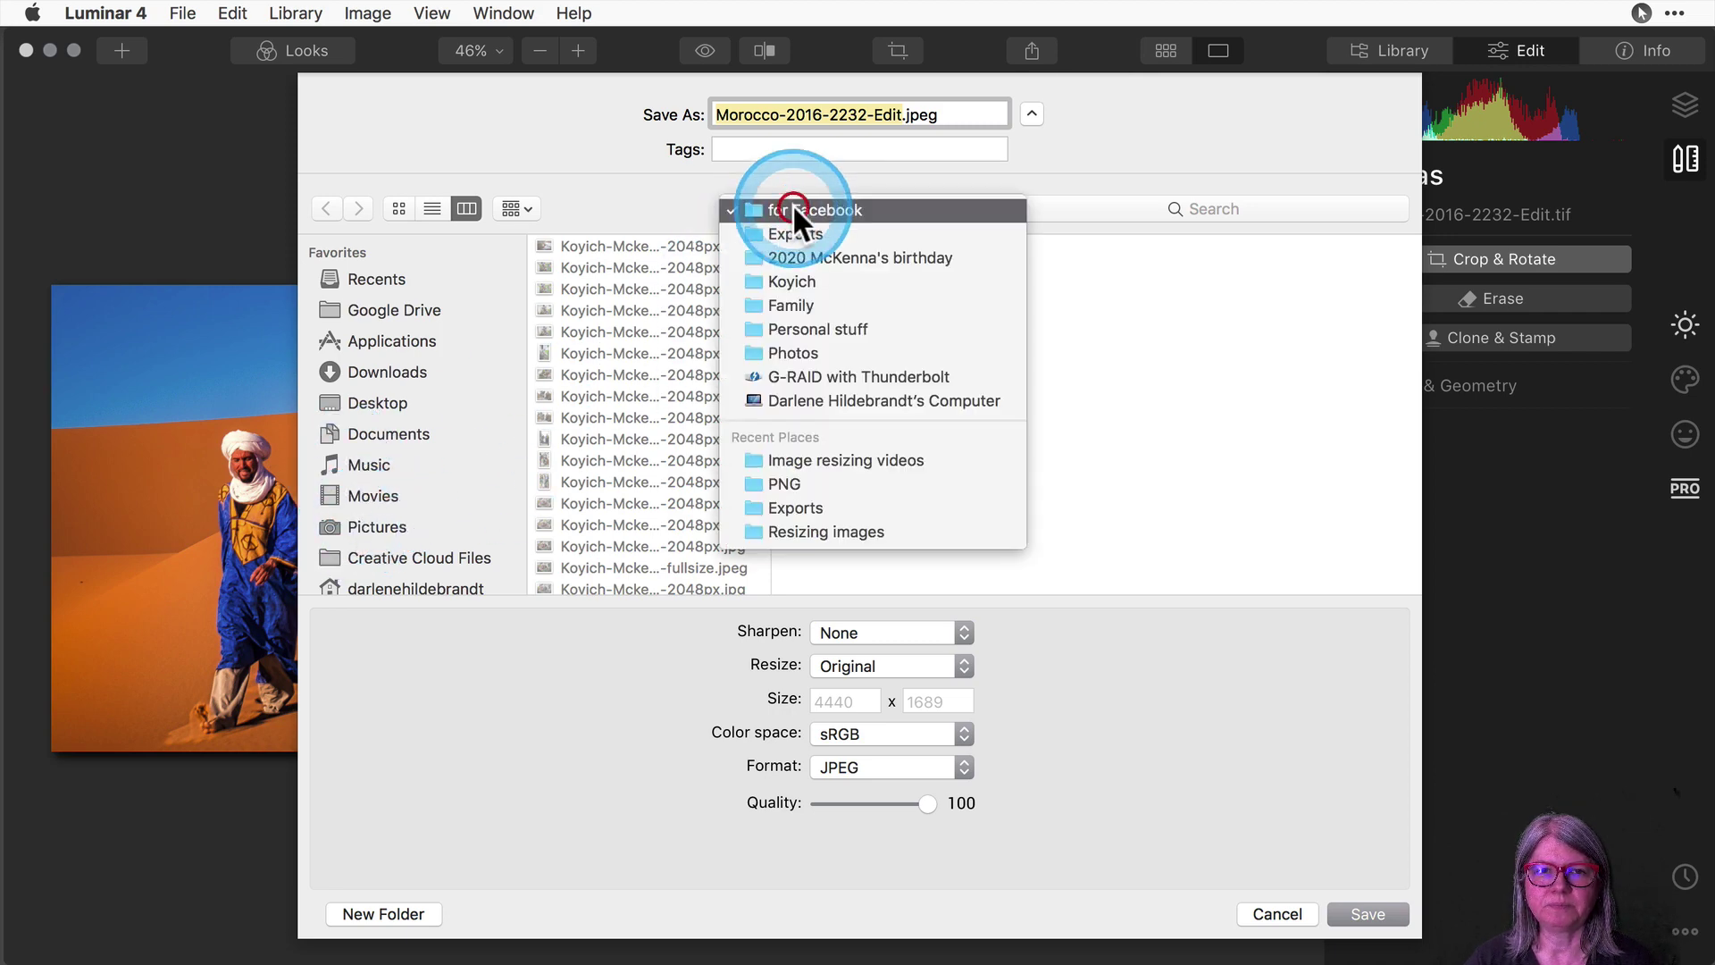
click(813, 457)
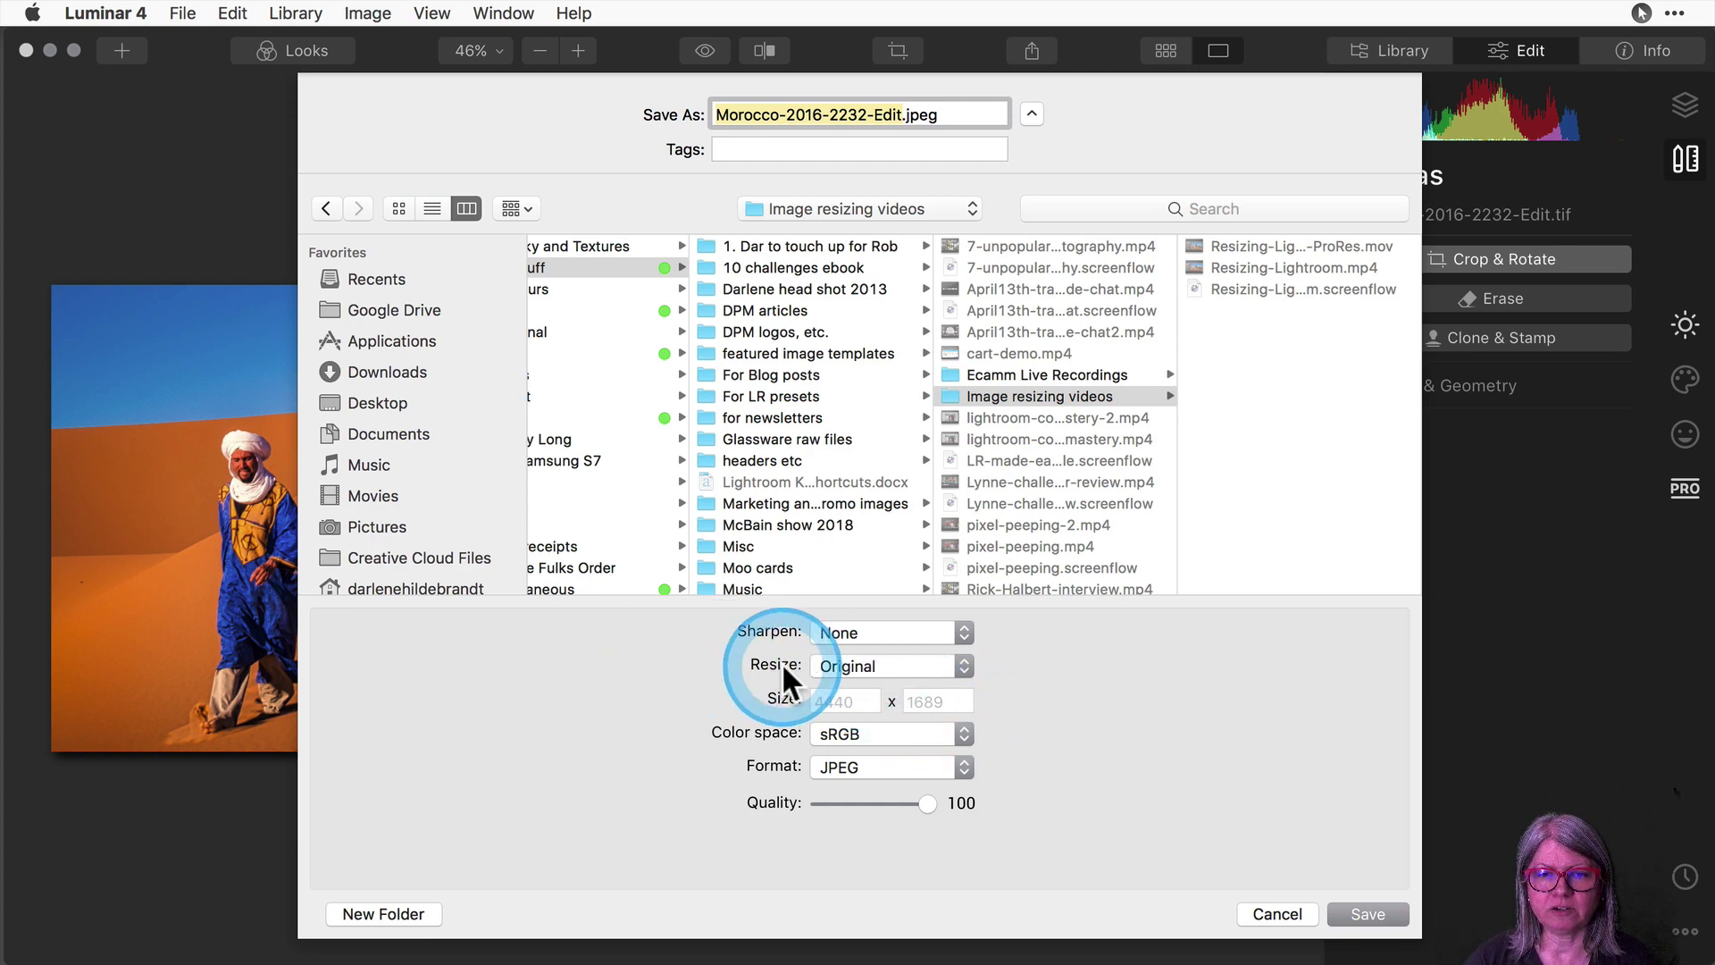
click(914, 666)
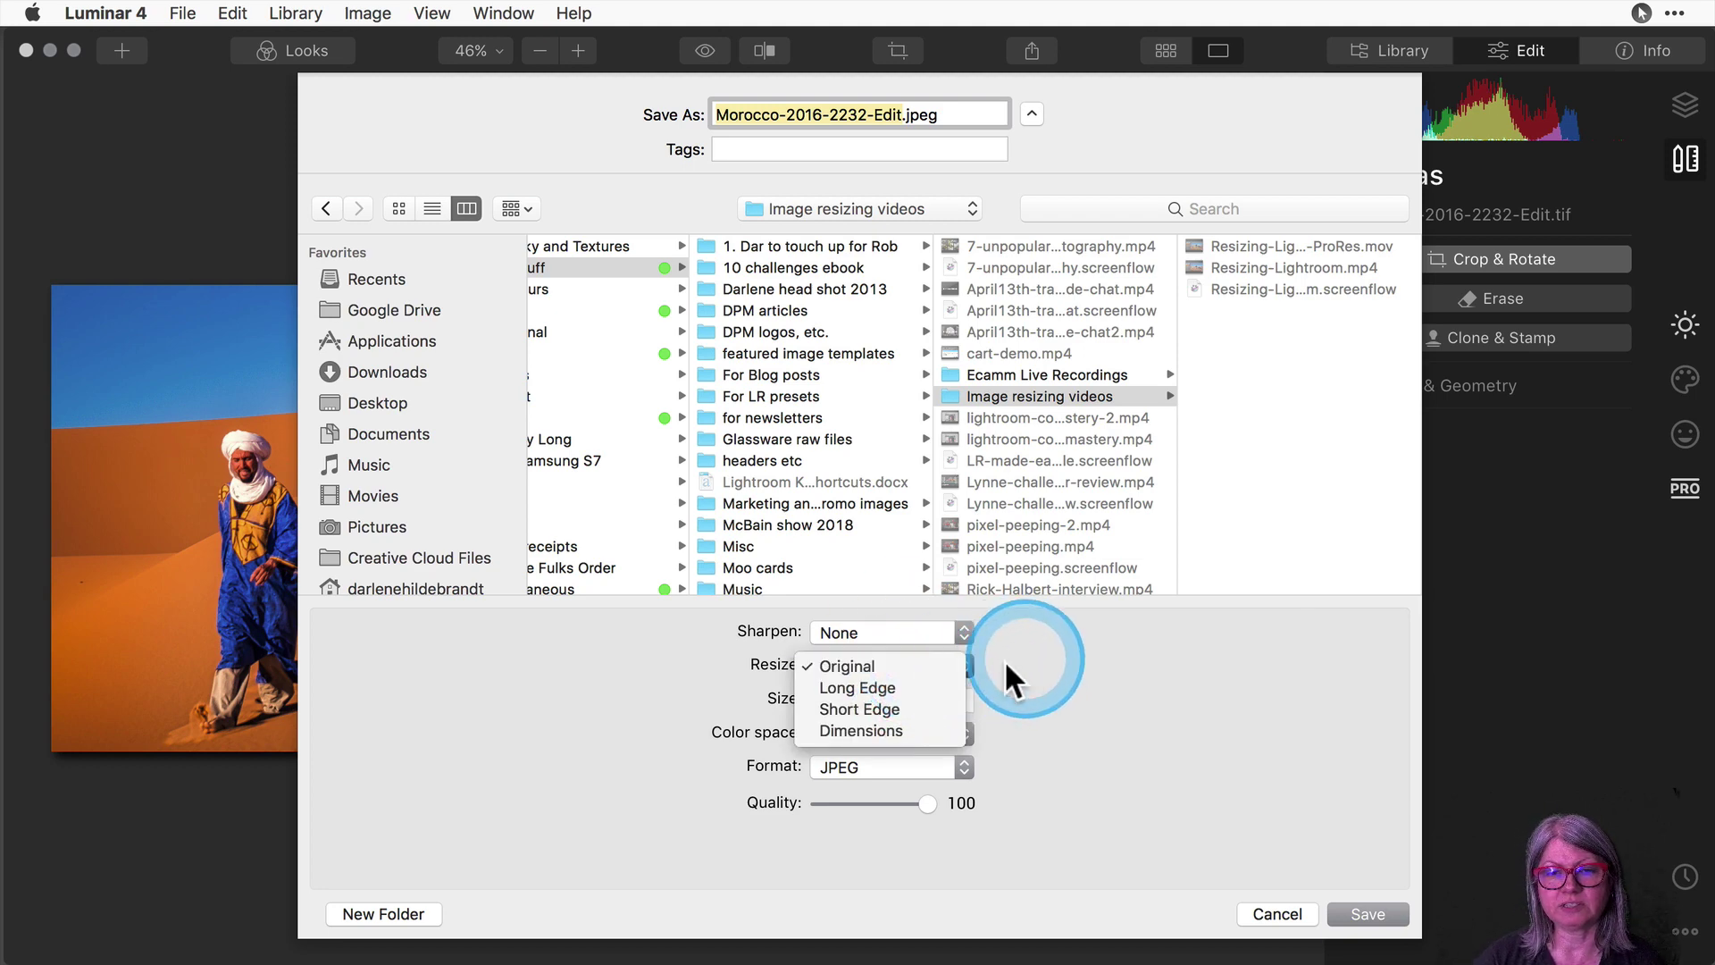
click(898, 665)
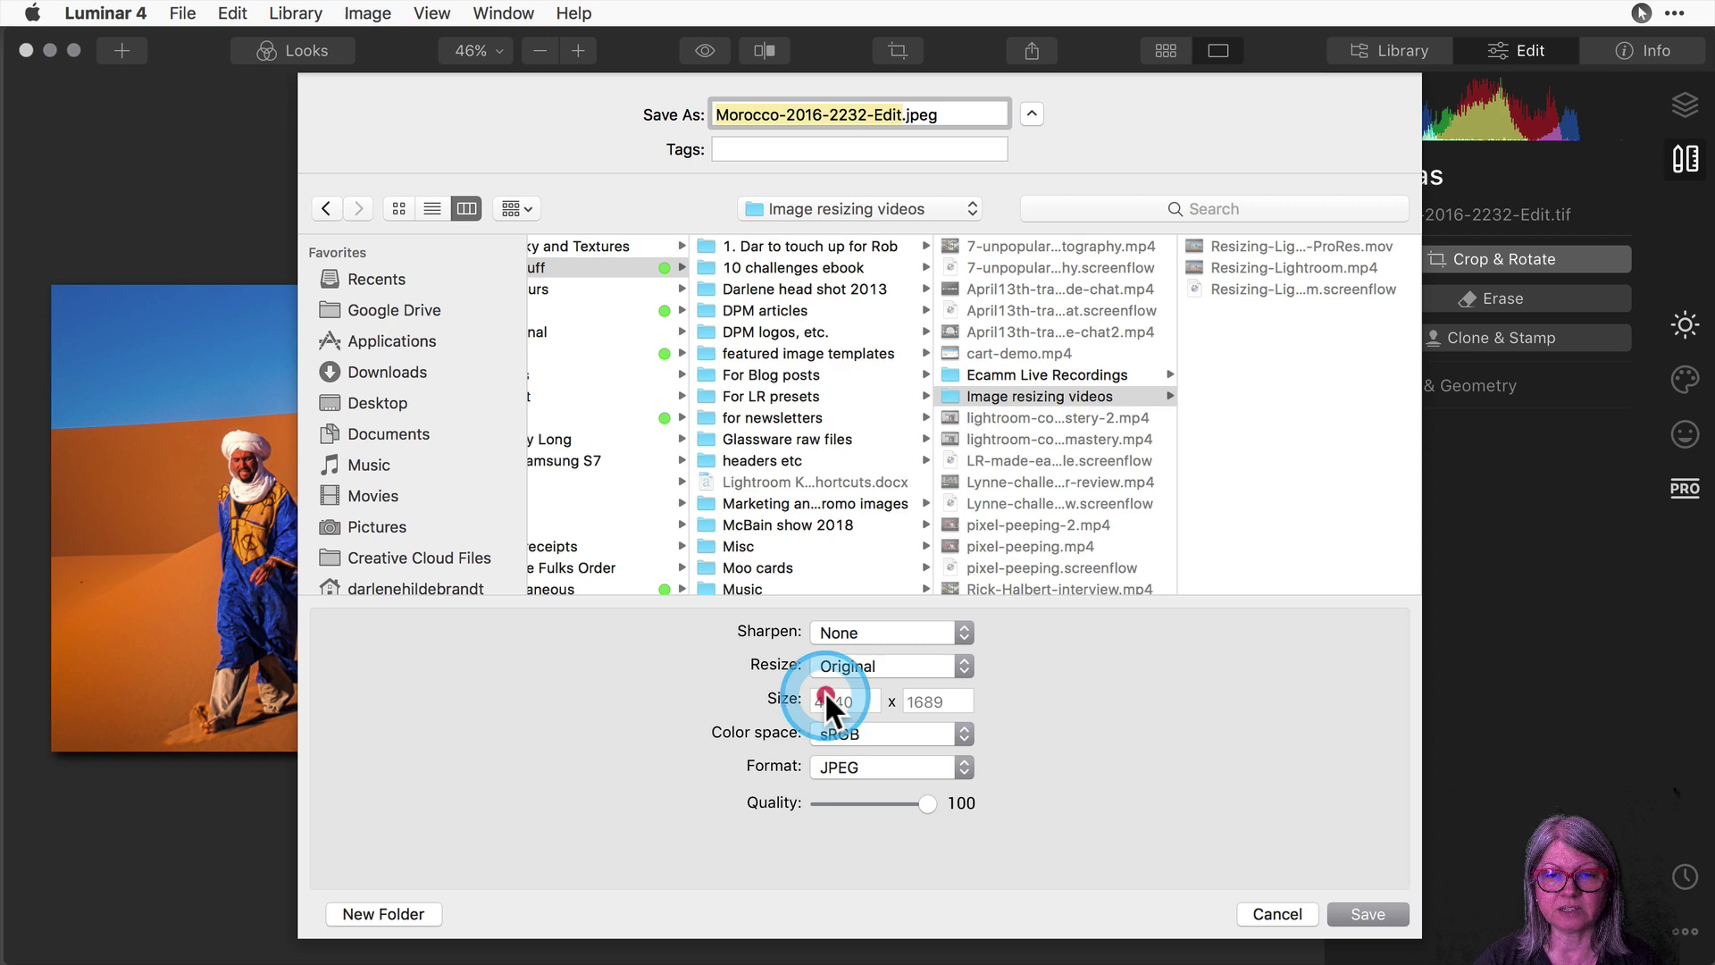
click(823, 693)
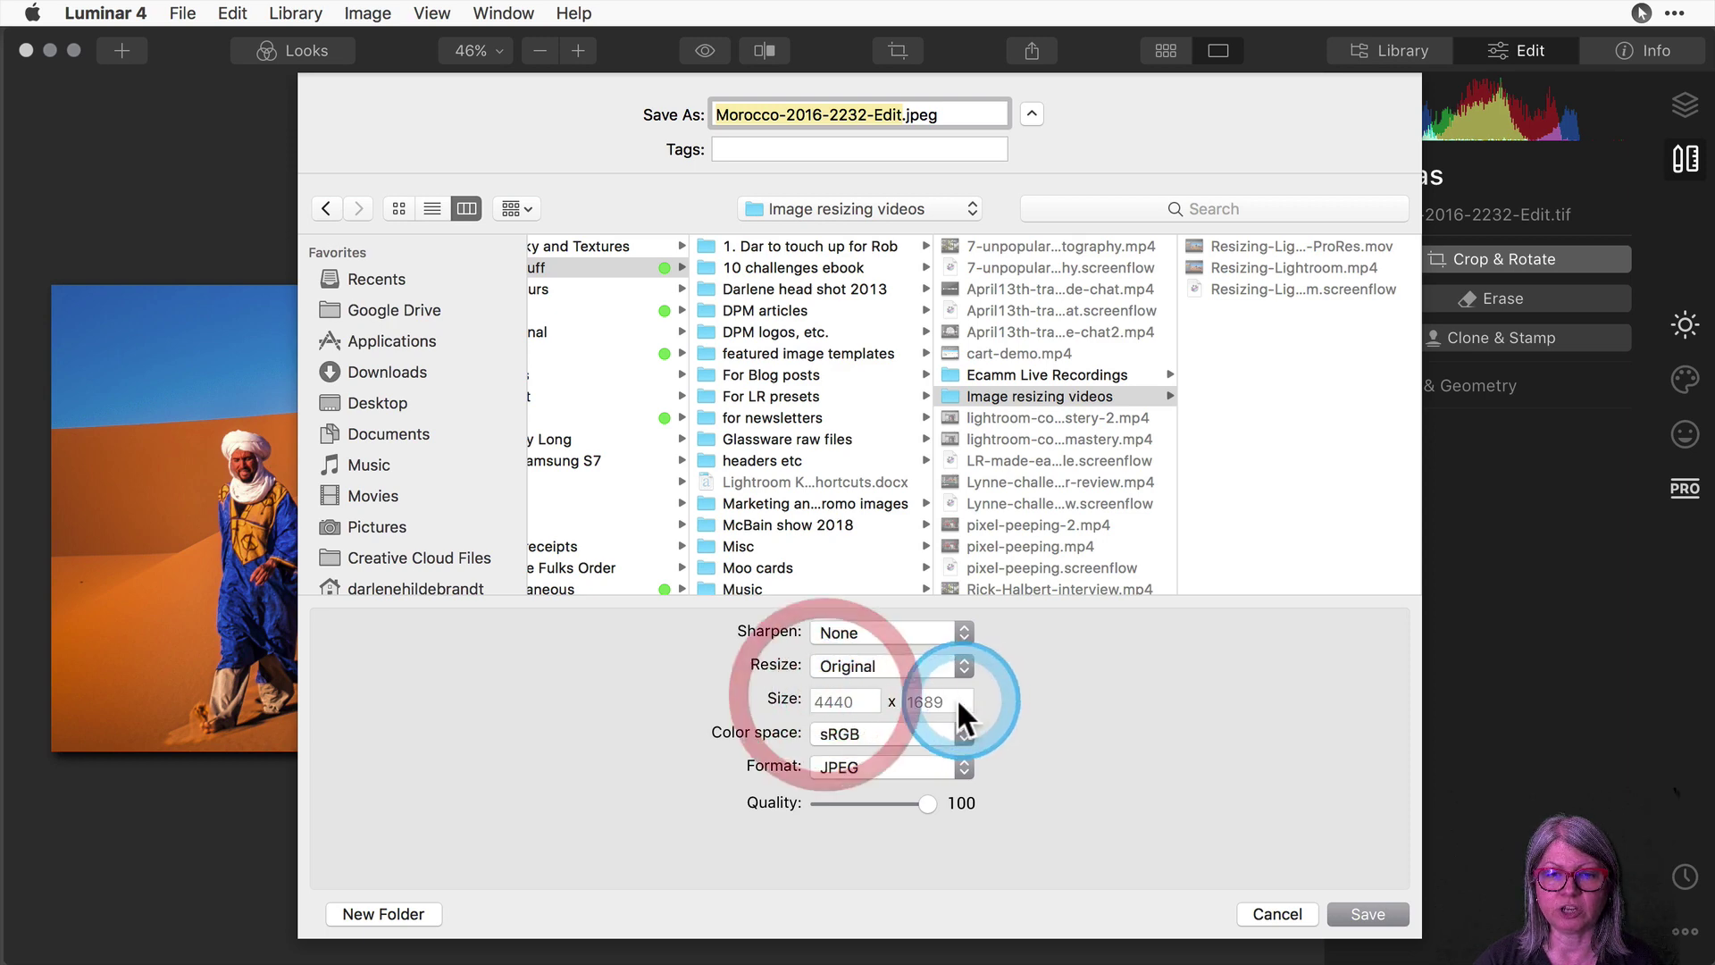
click(861, 705)
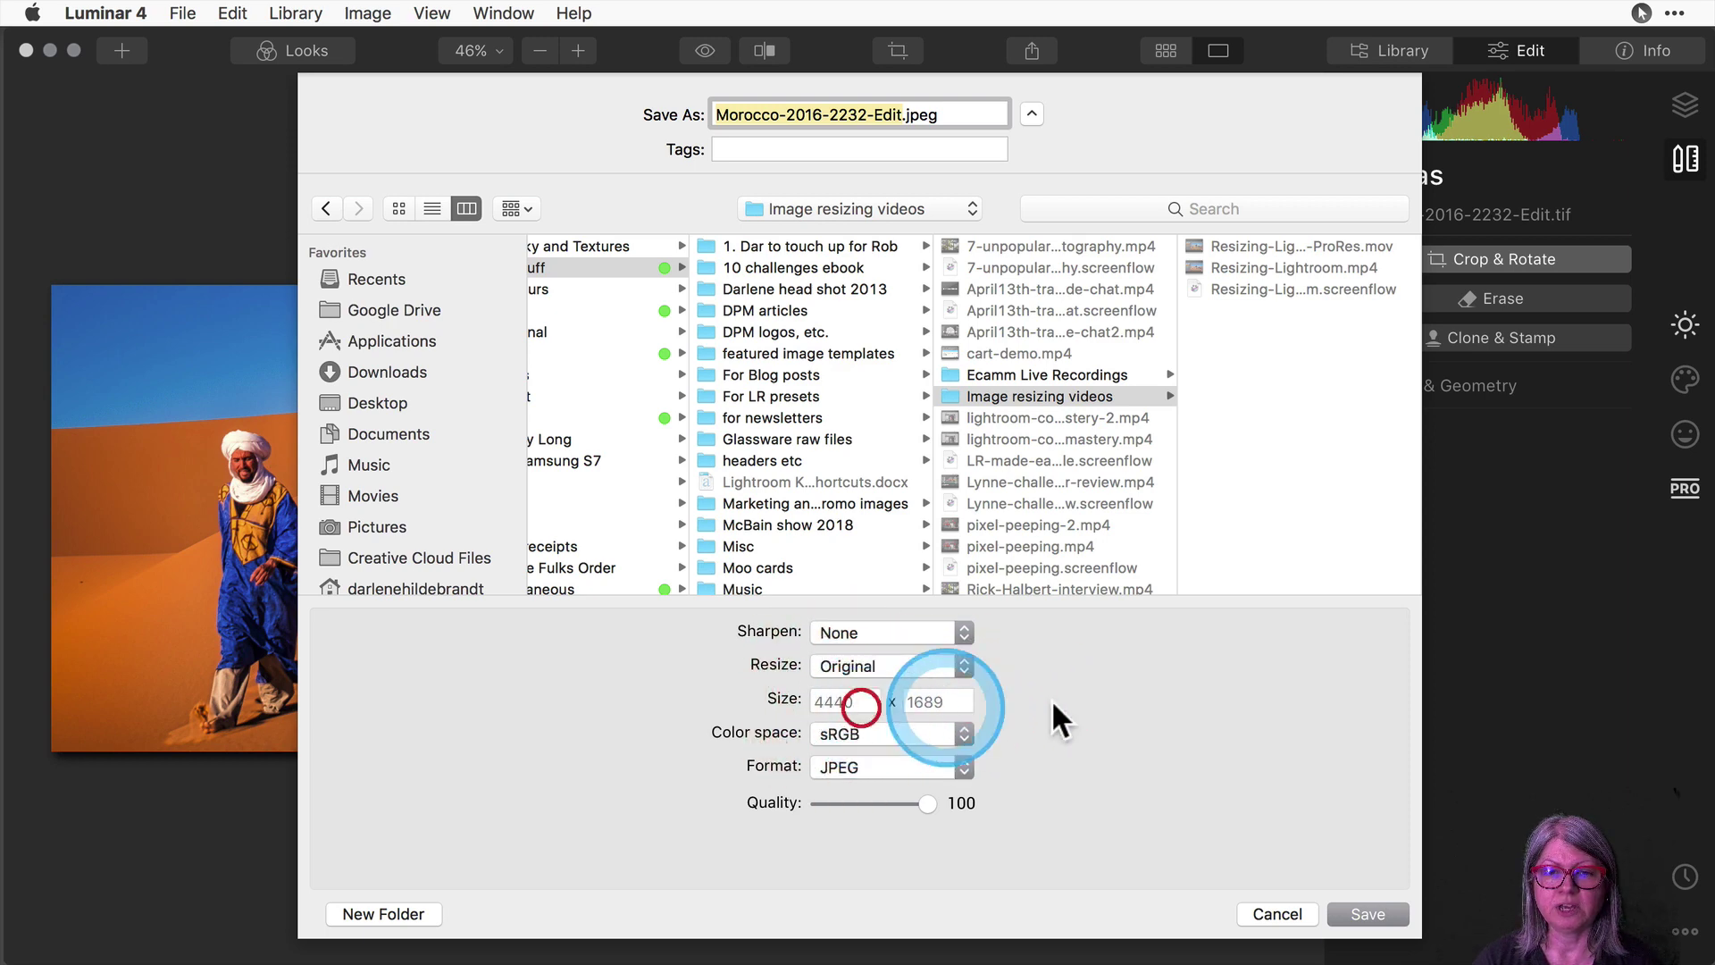
Set the export Resize to Long Edge with an 820-pixel value.
click(873, 662)
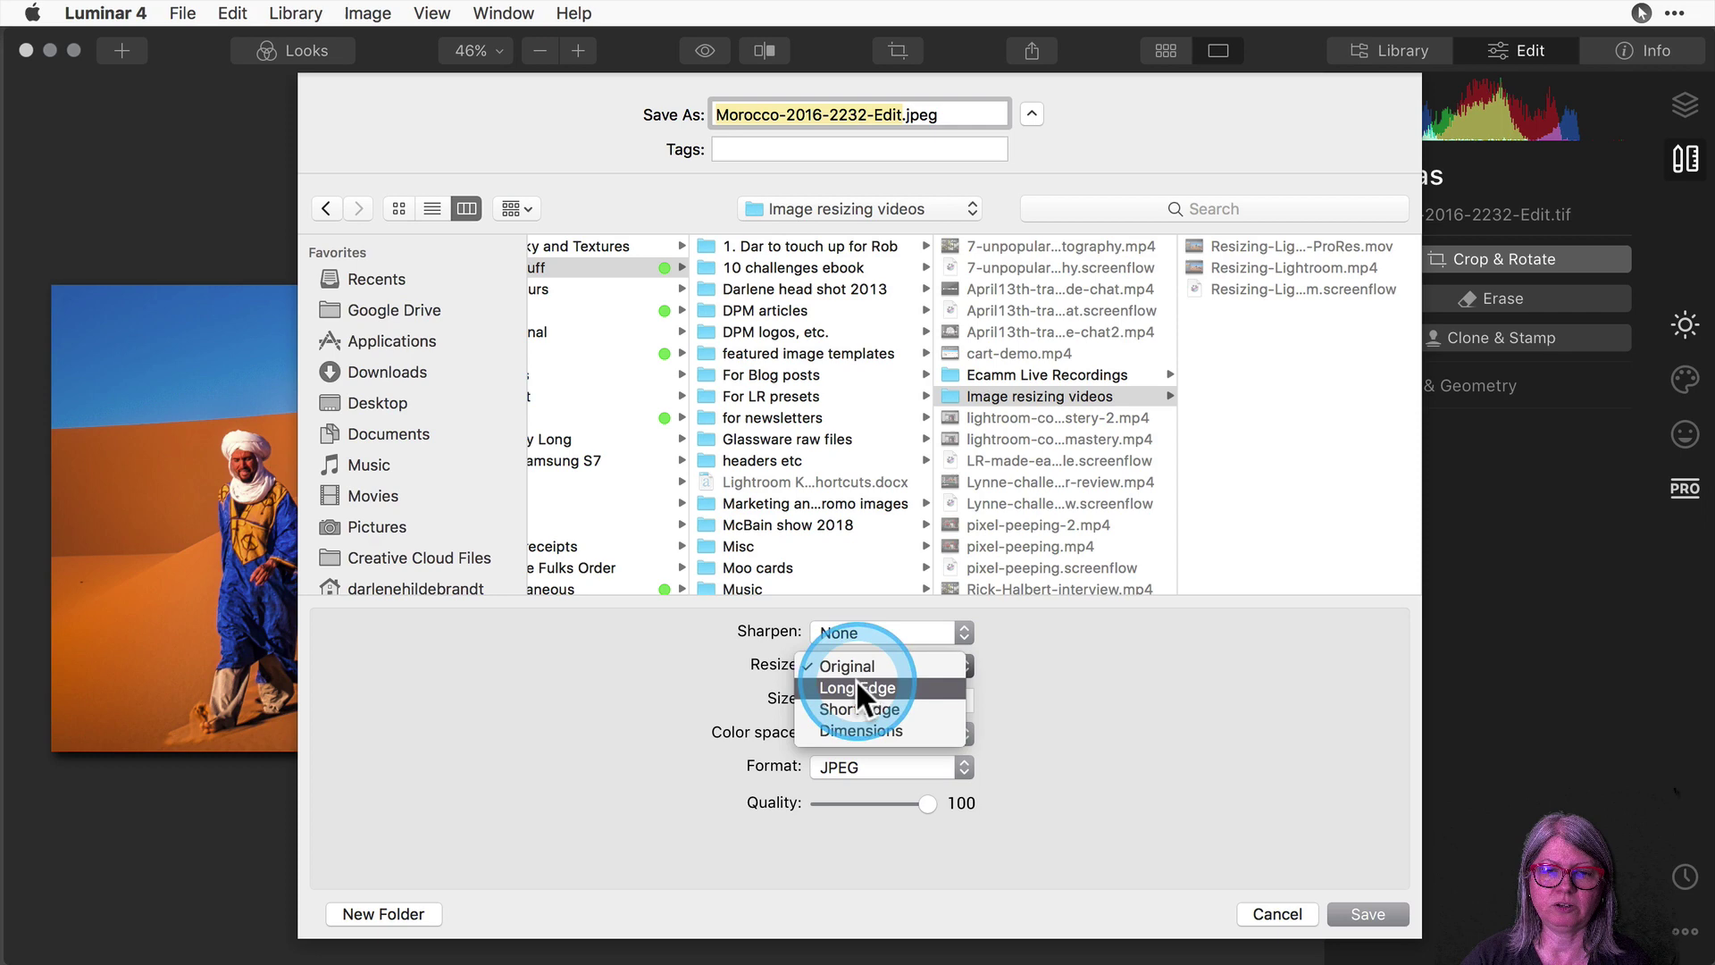
click(840, 685)
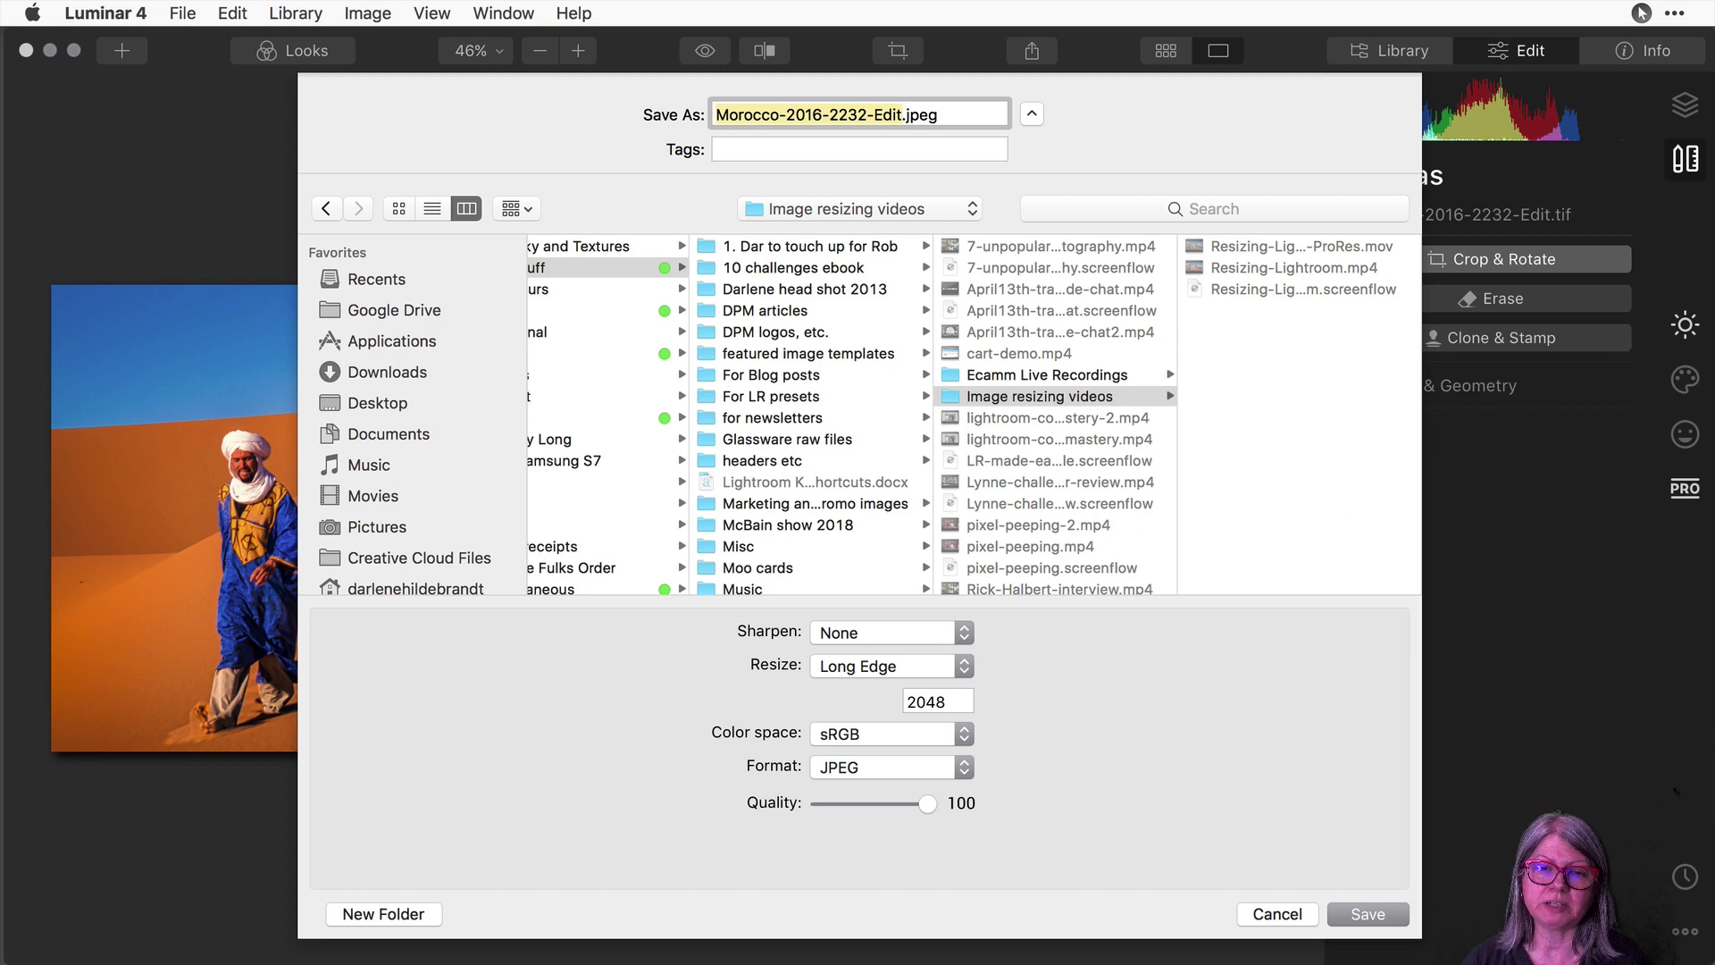
double_click(956, 703)
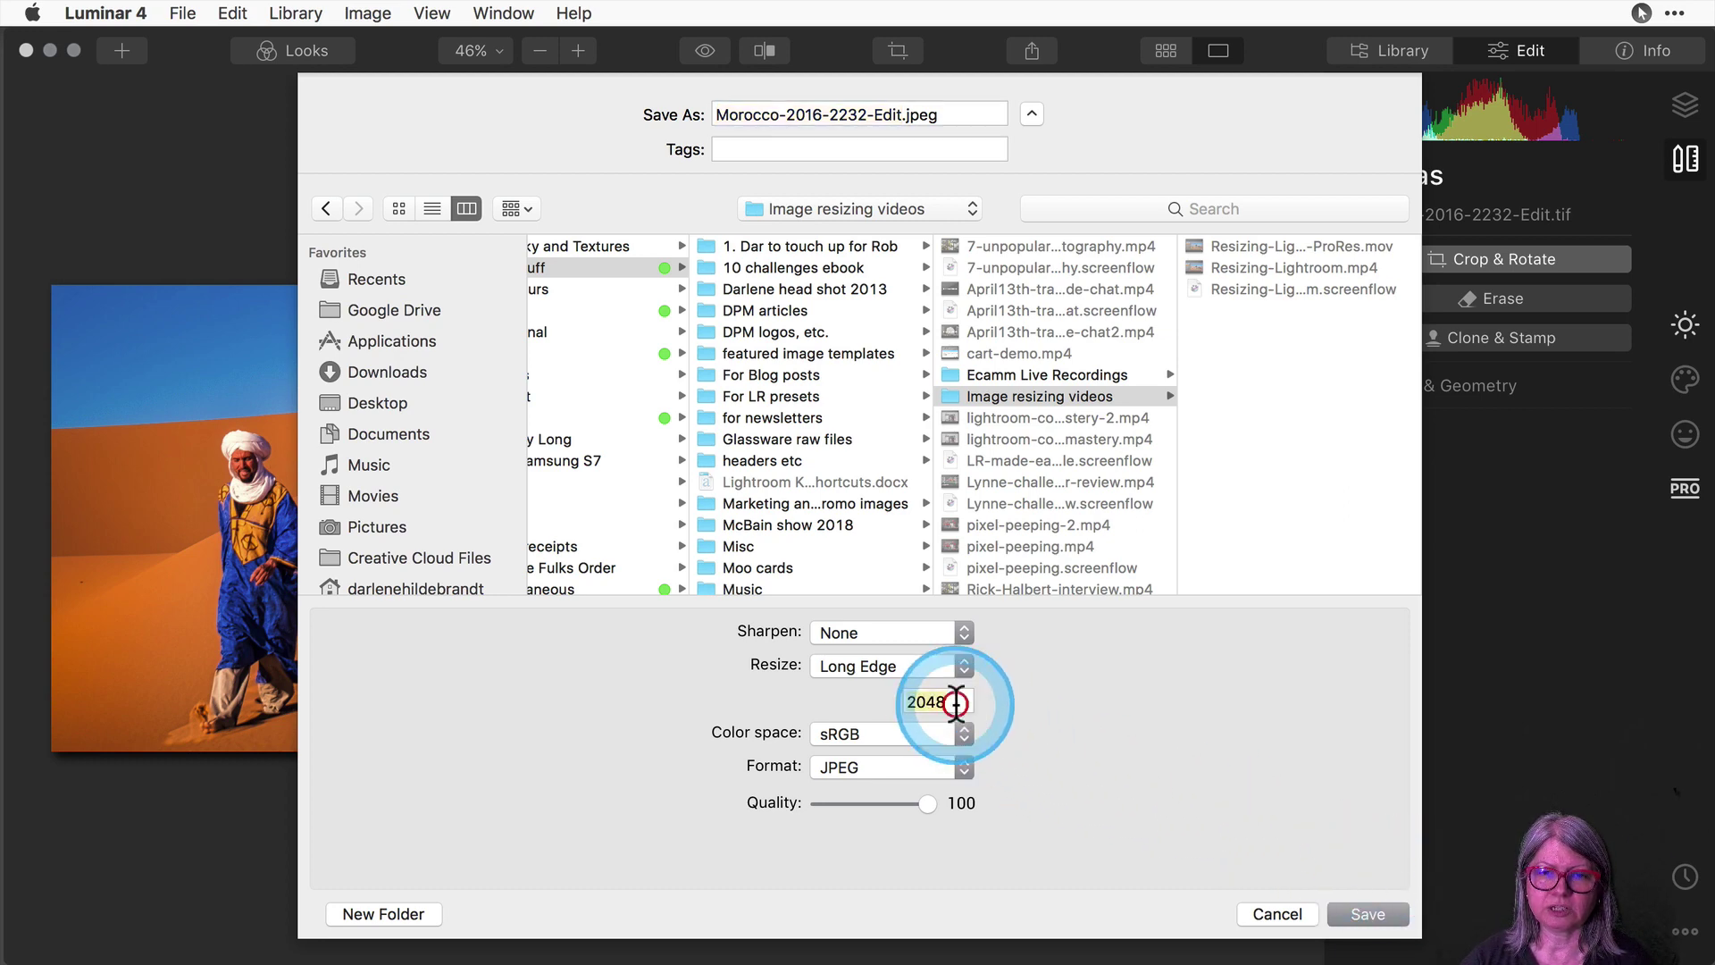
text(820)
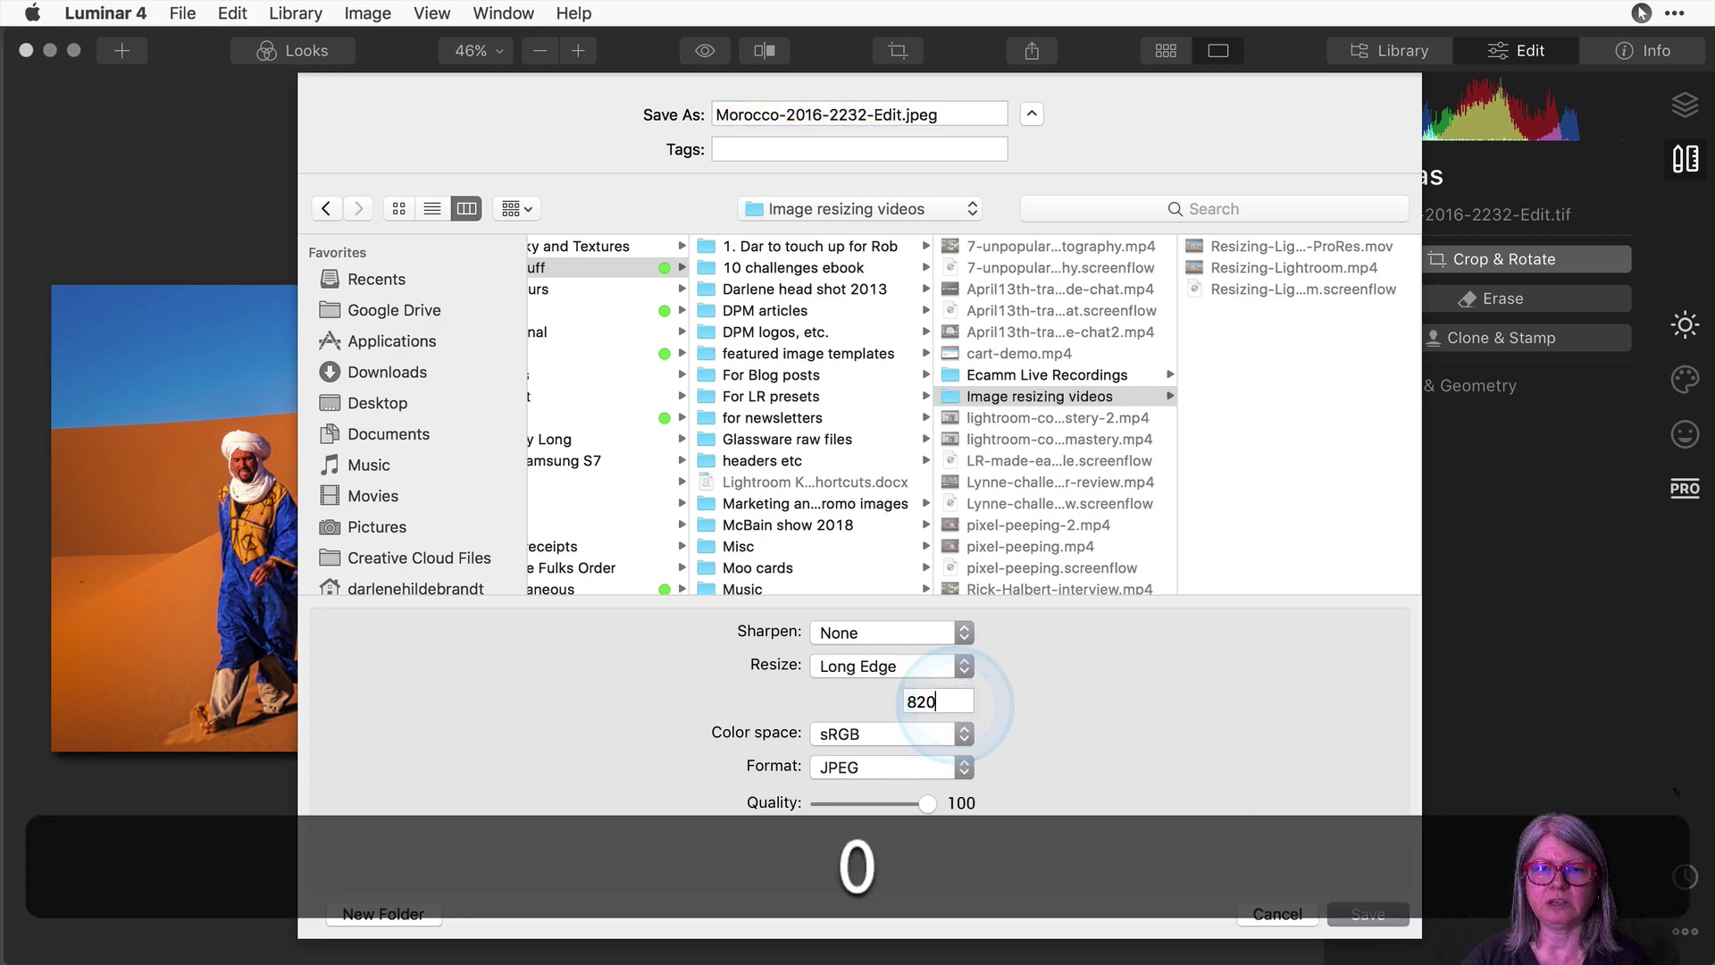
key(Tab)
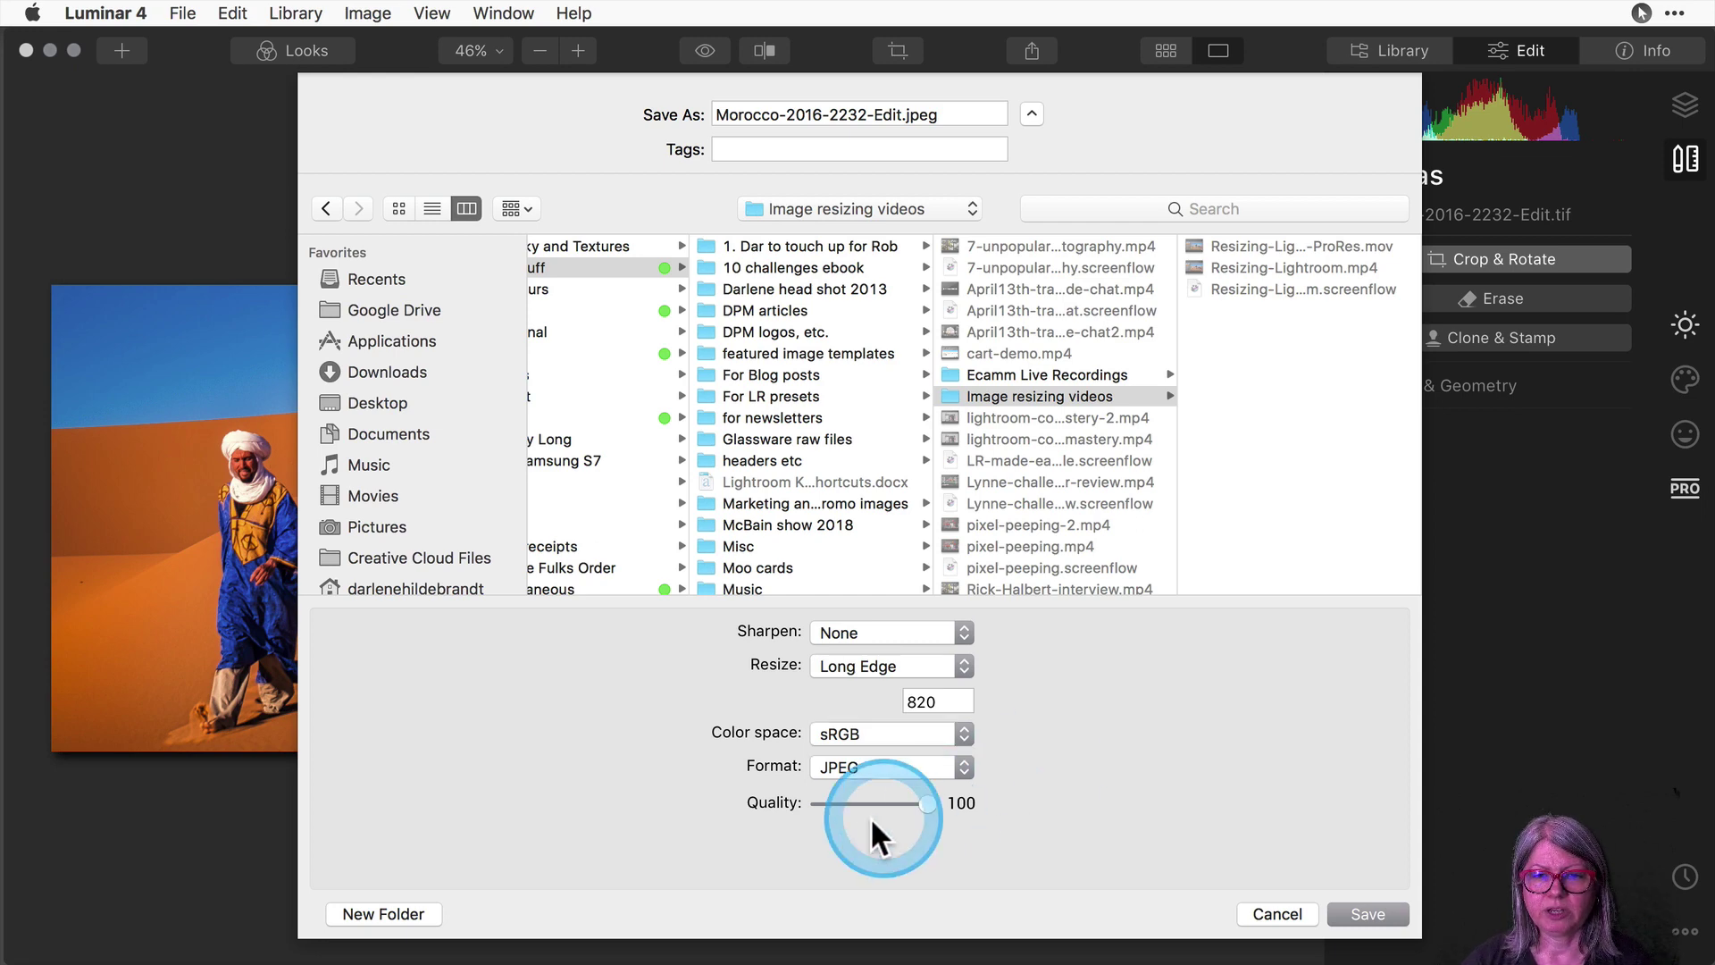
click(863, 767)
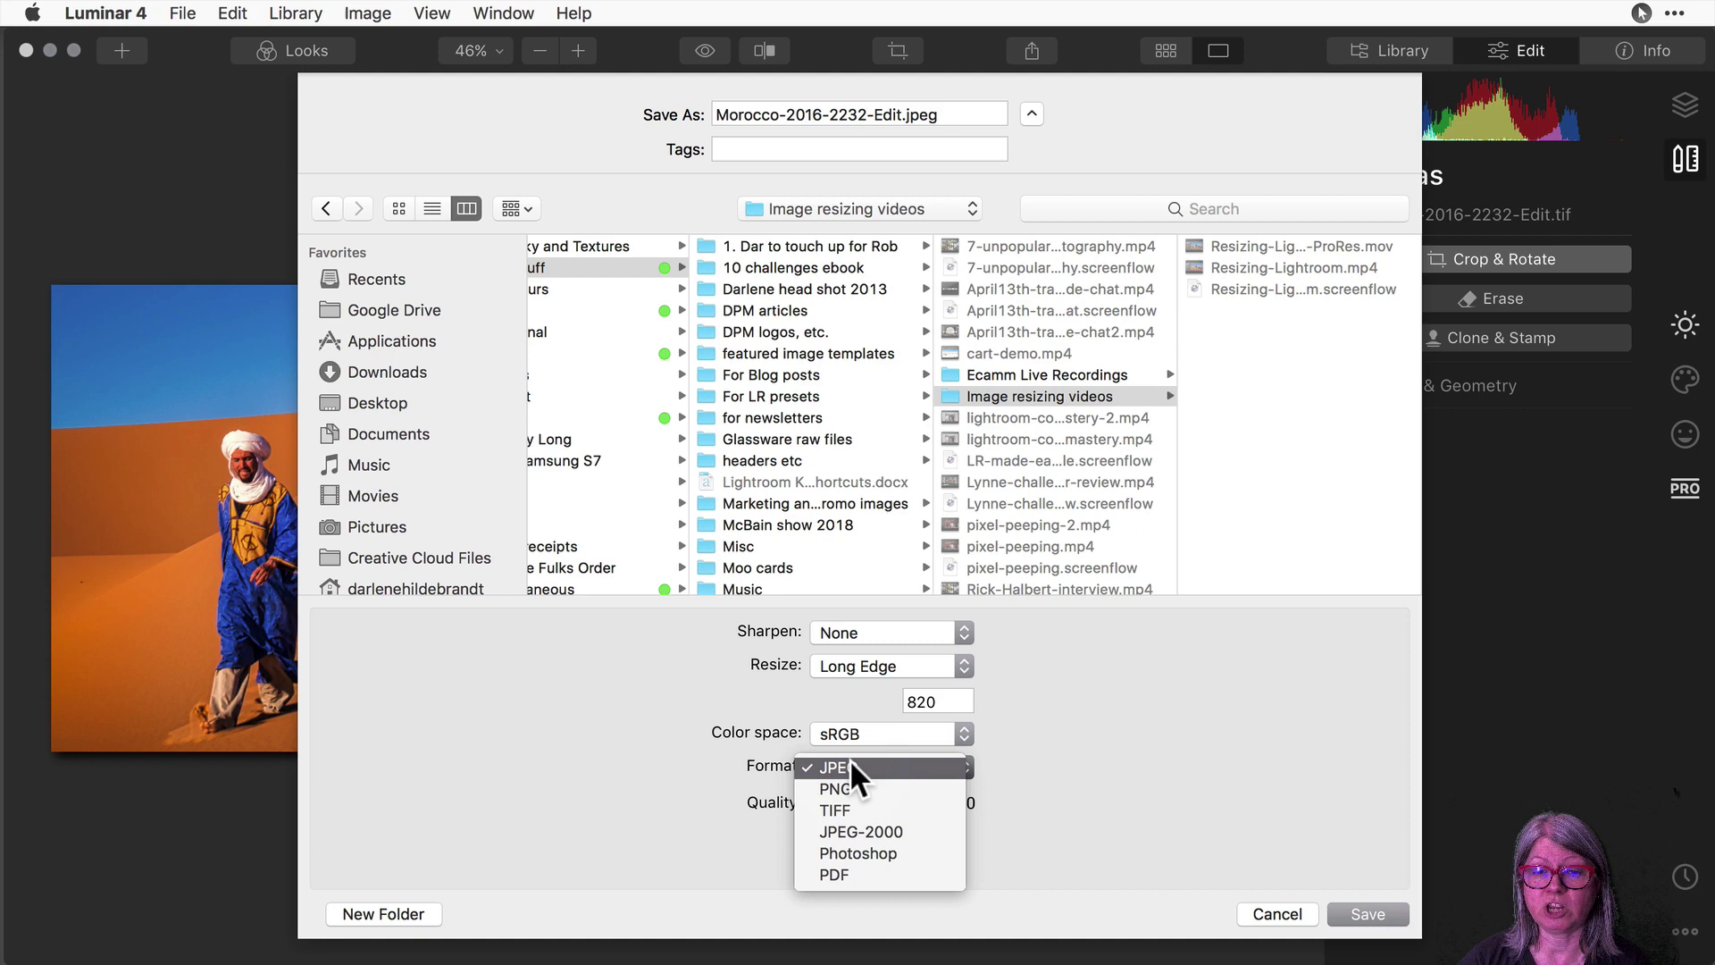
mouse_move(849, 767)
mouse_down()
mouse_move(851, 874)
mouse_move(842, 811)
mouse_move(859, 784)
mouse_up()
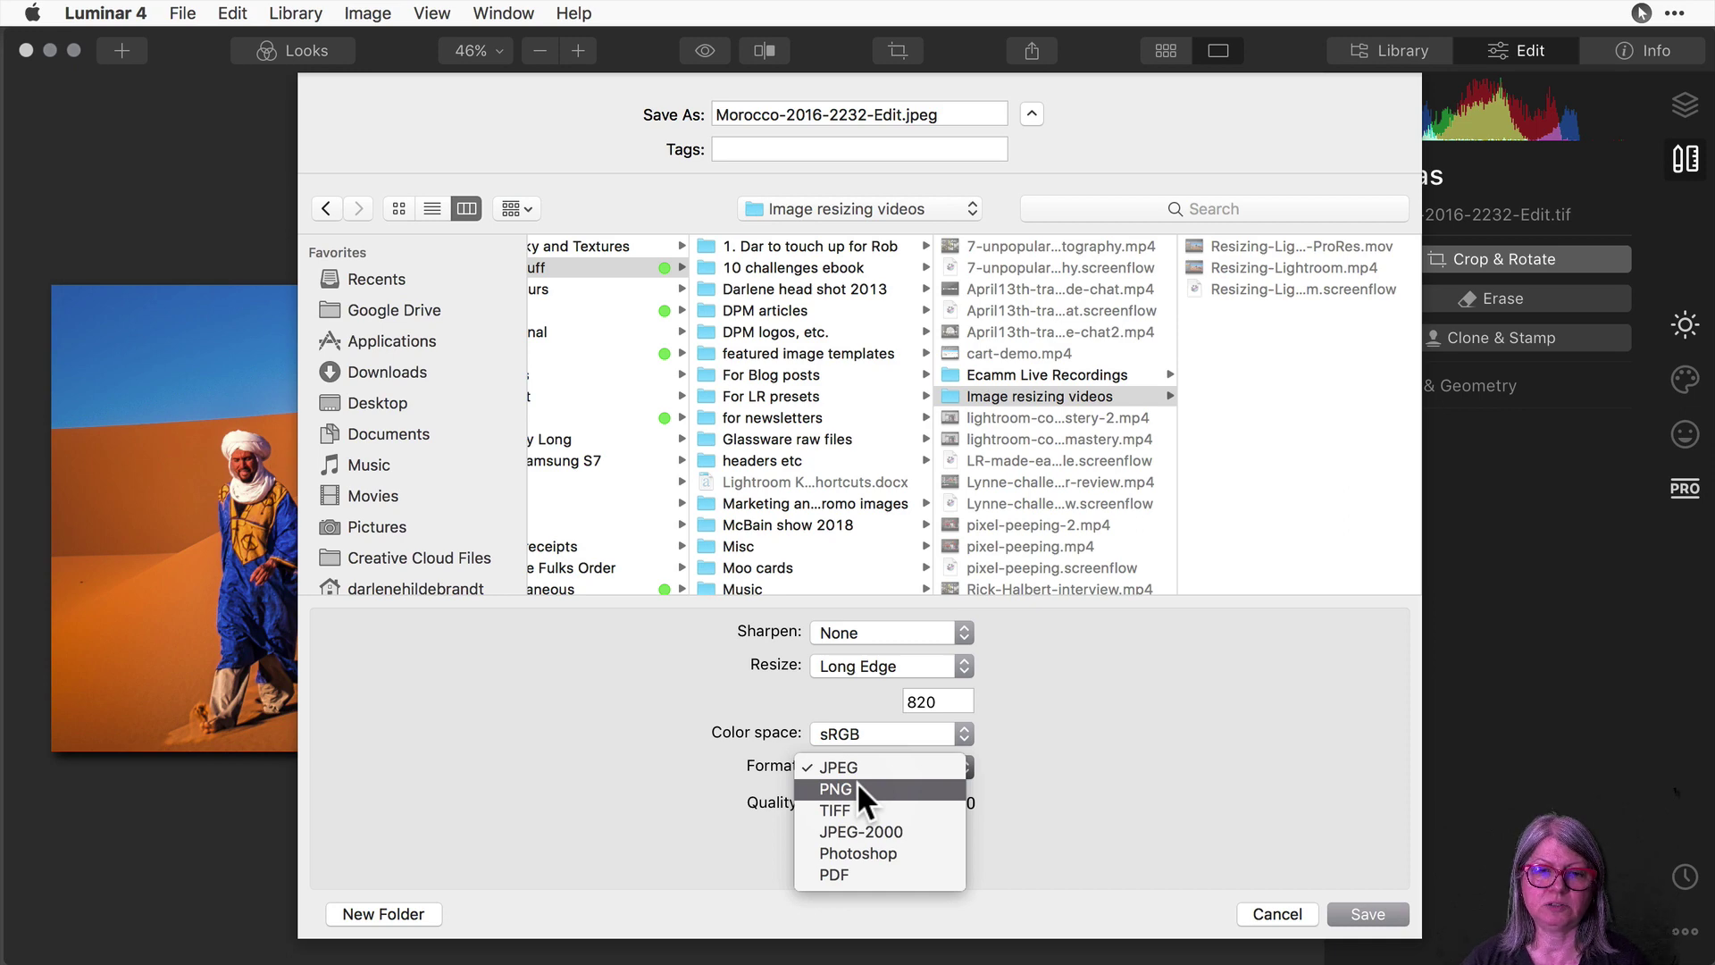
click(854, 872)
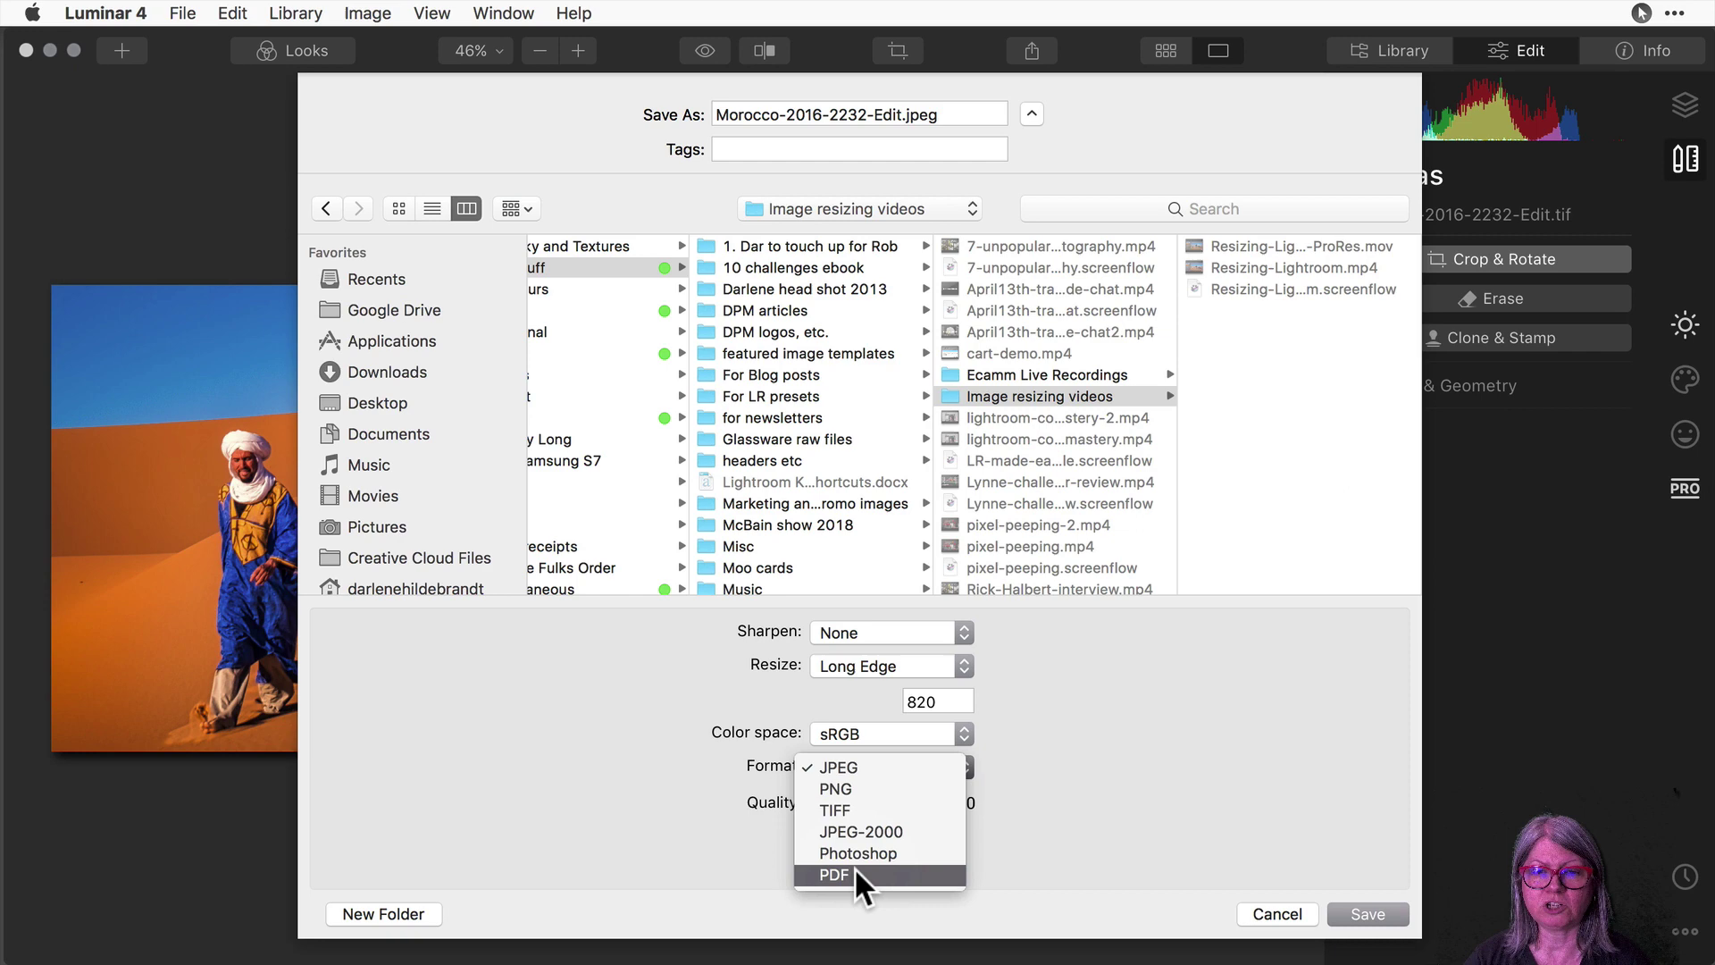
click(840, 765)
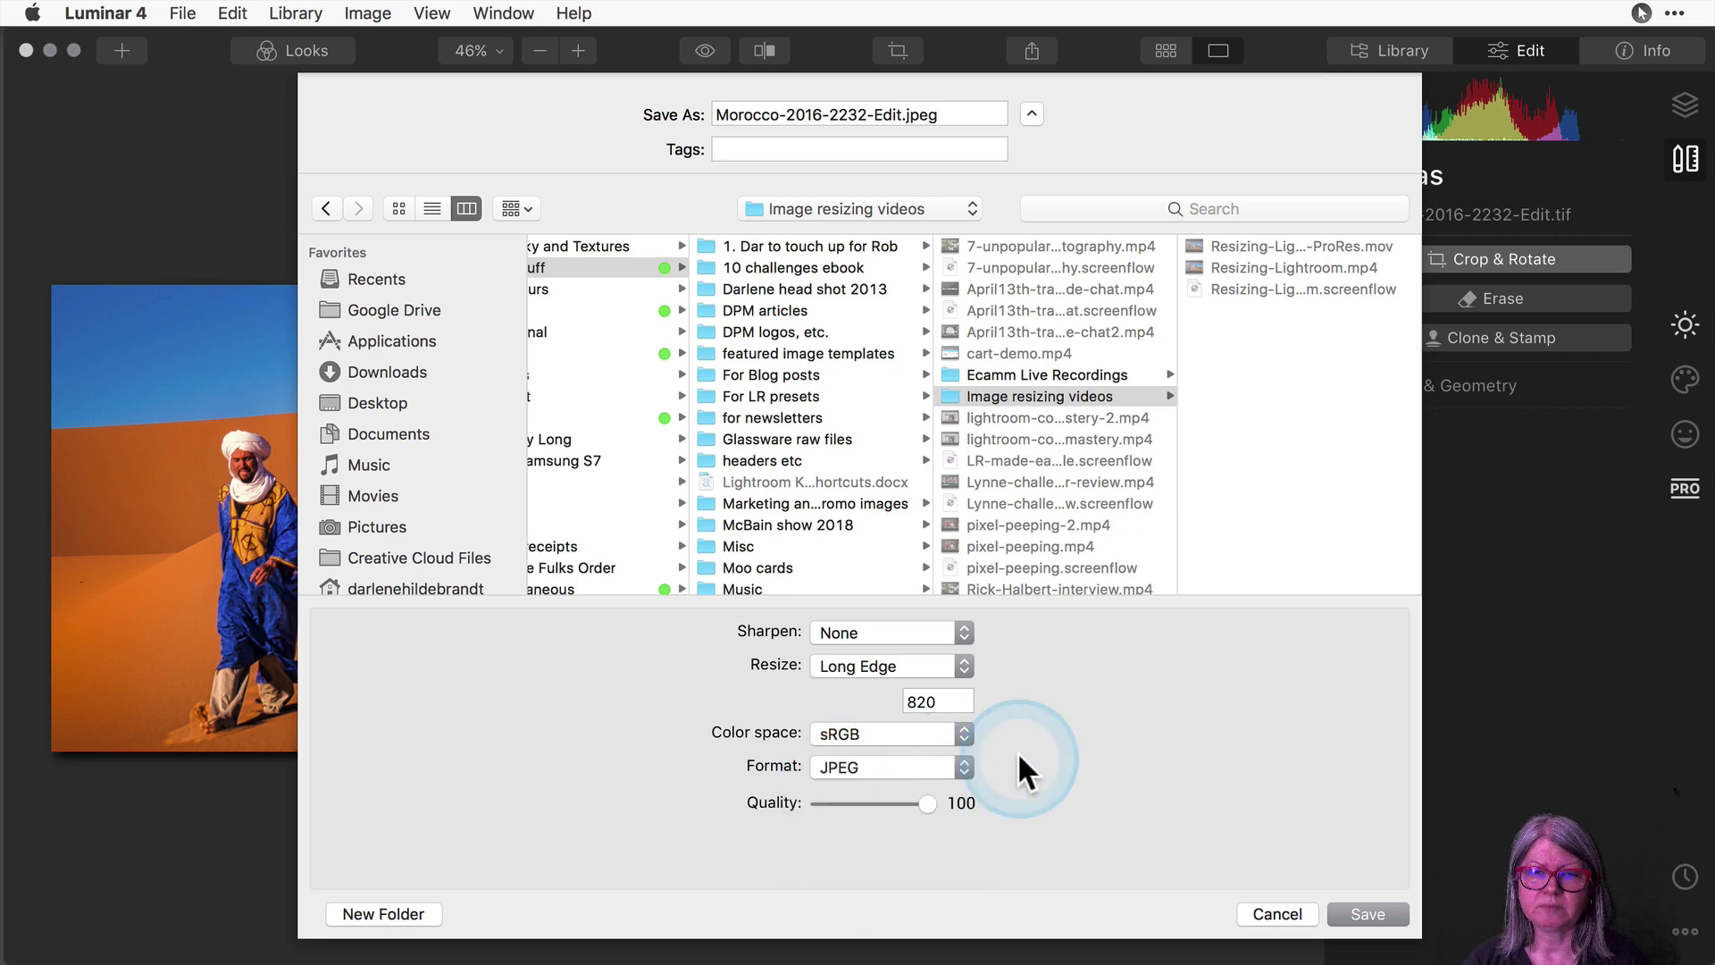
click(943, 632)
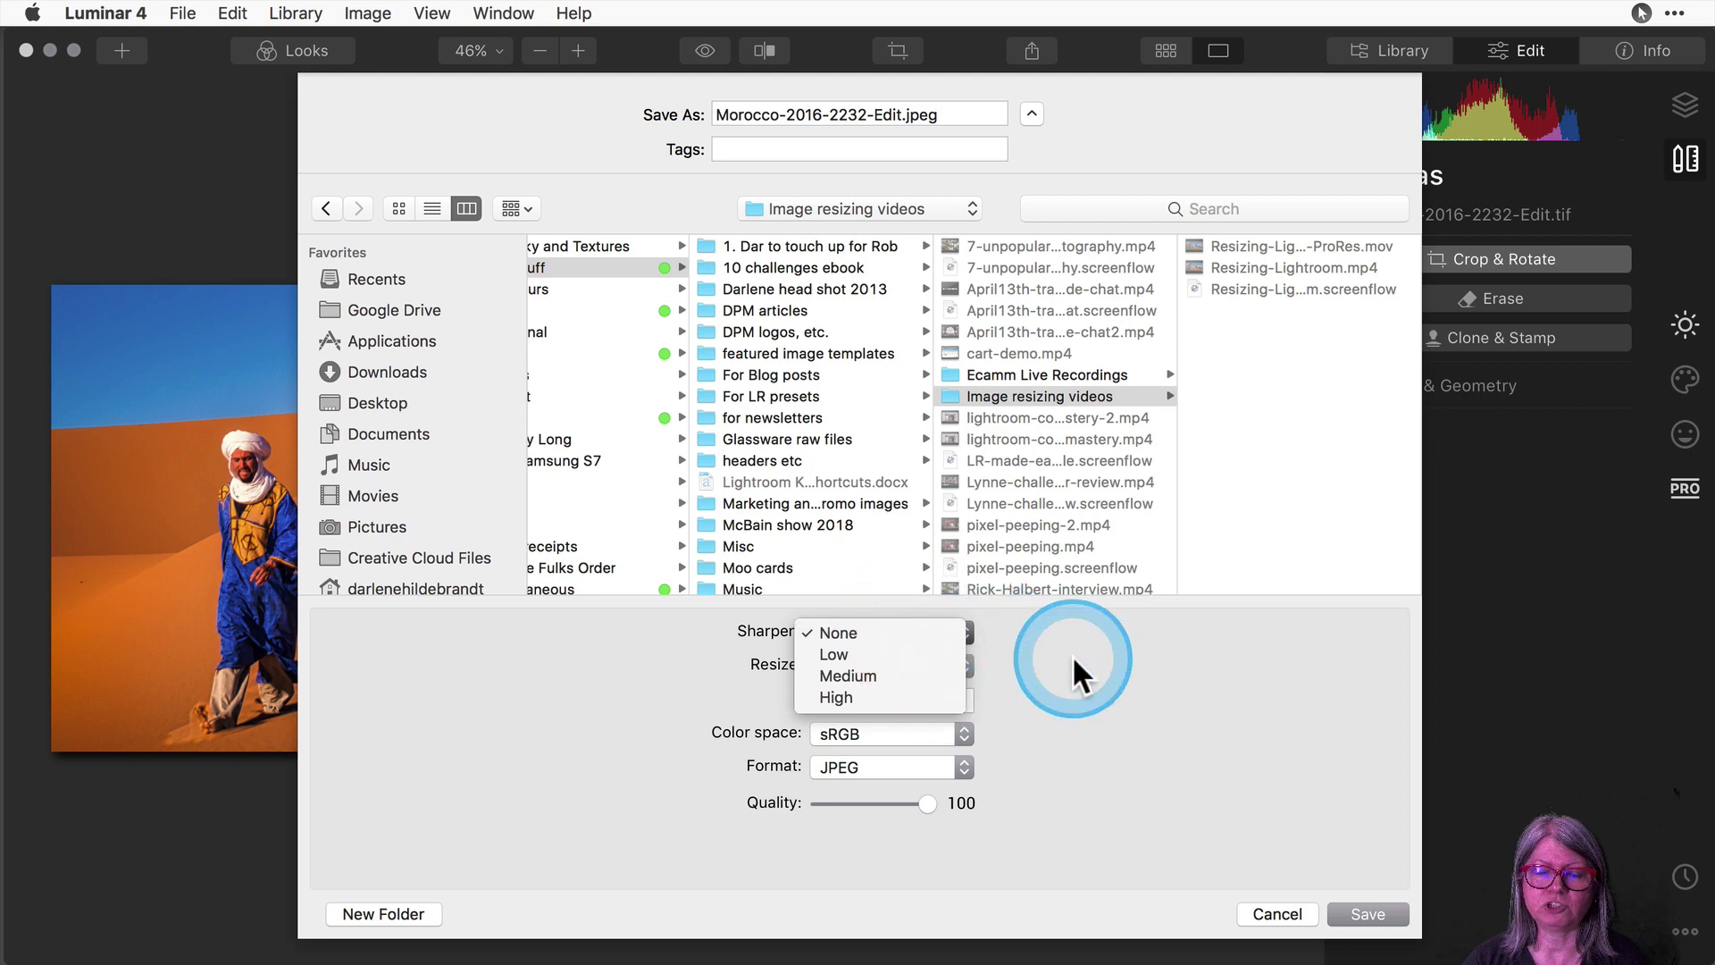
click(1097, 680)
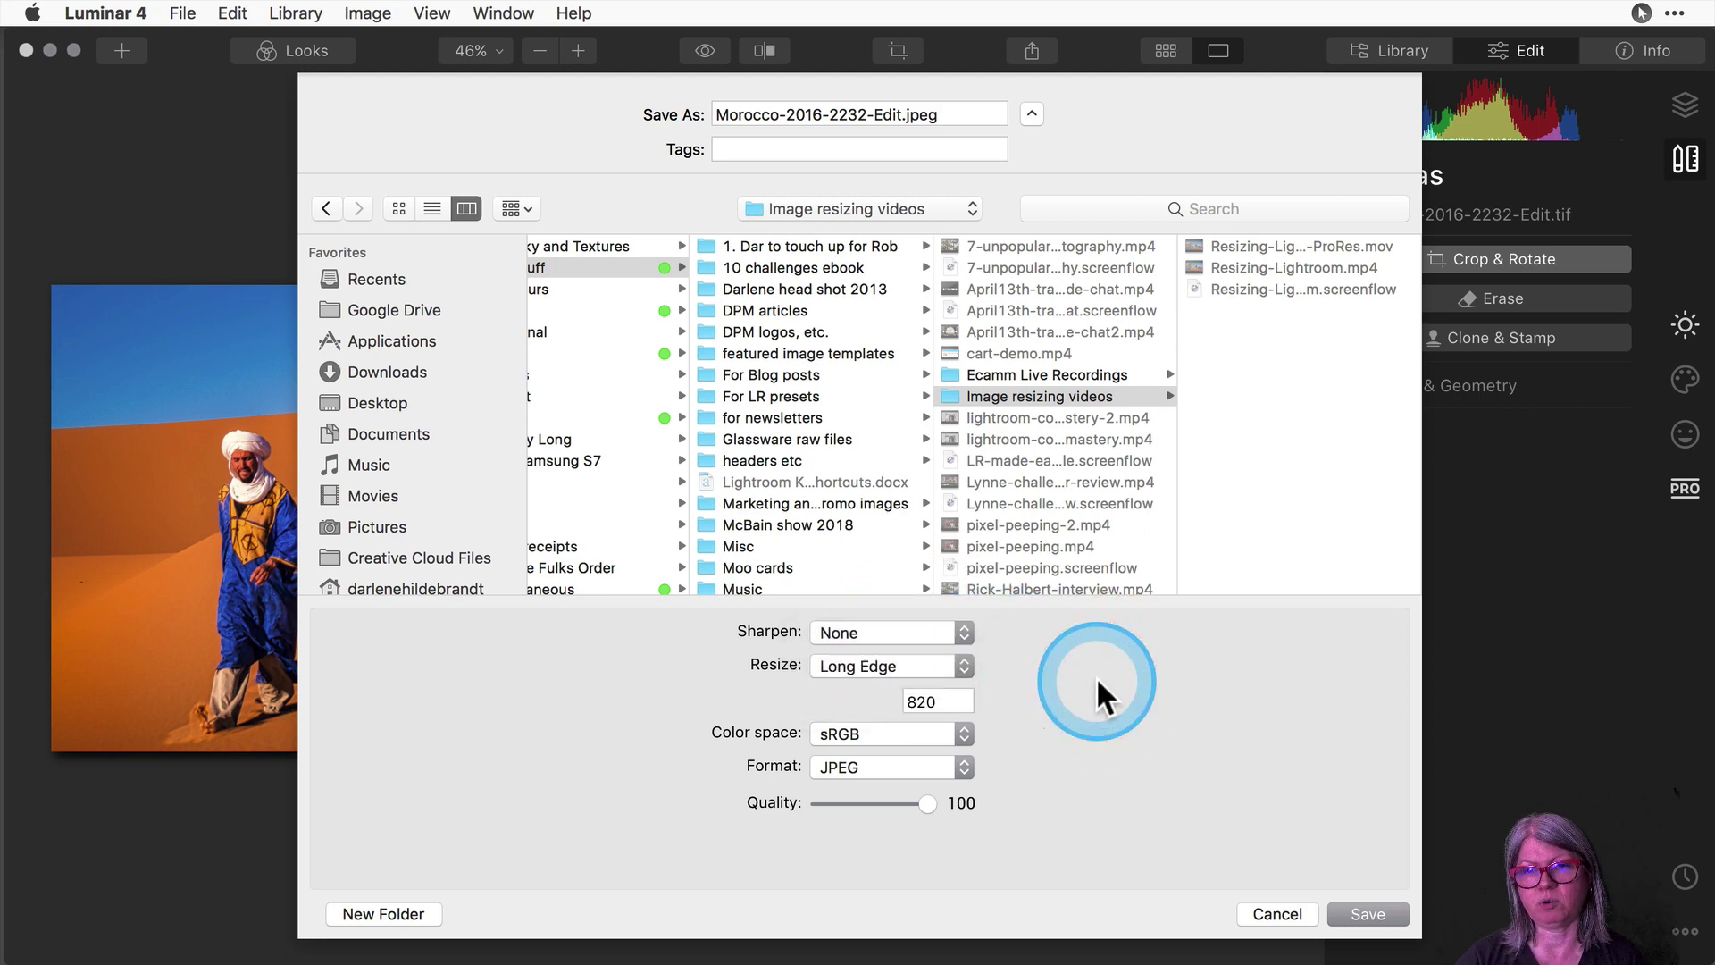
Save the export as Morocco-2016-2232-Edit-Facebook-cover.jpeg.
click(904, 114)
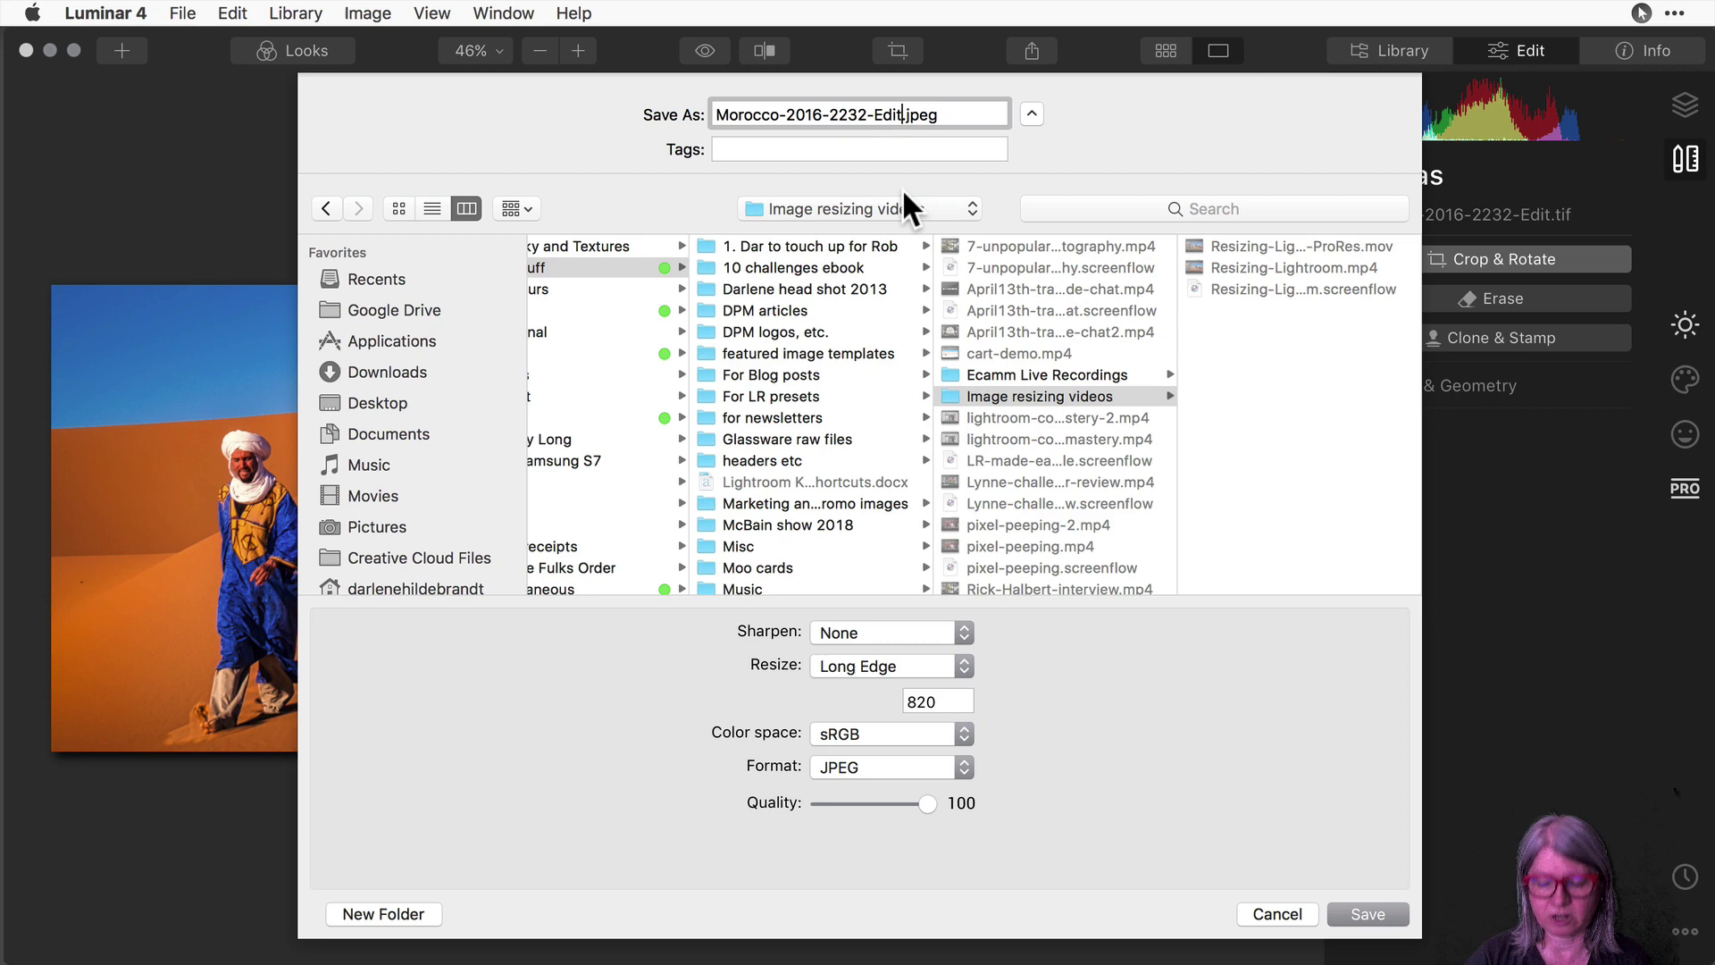
text(-)
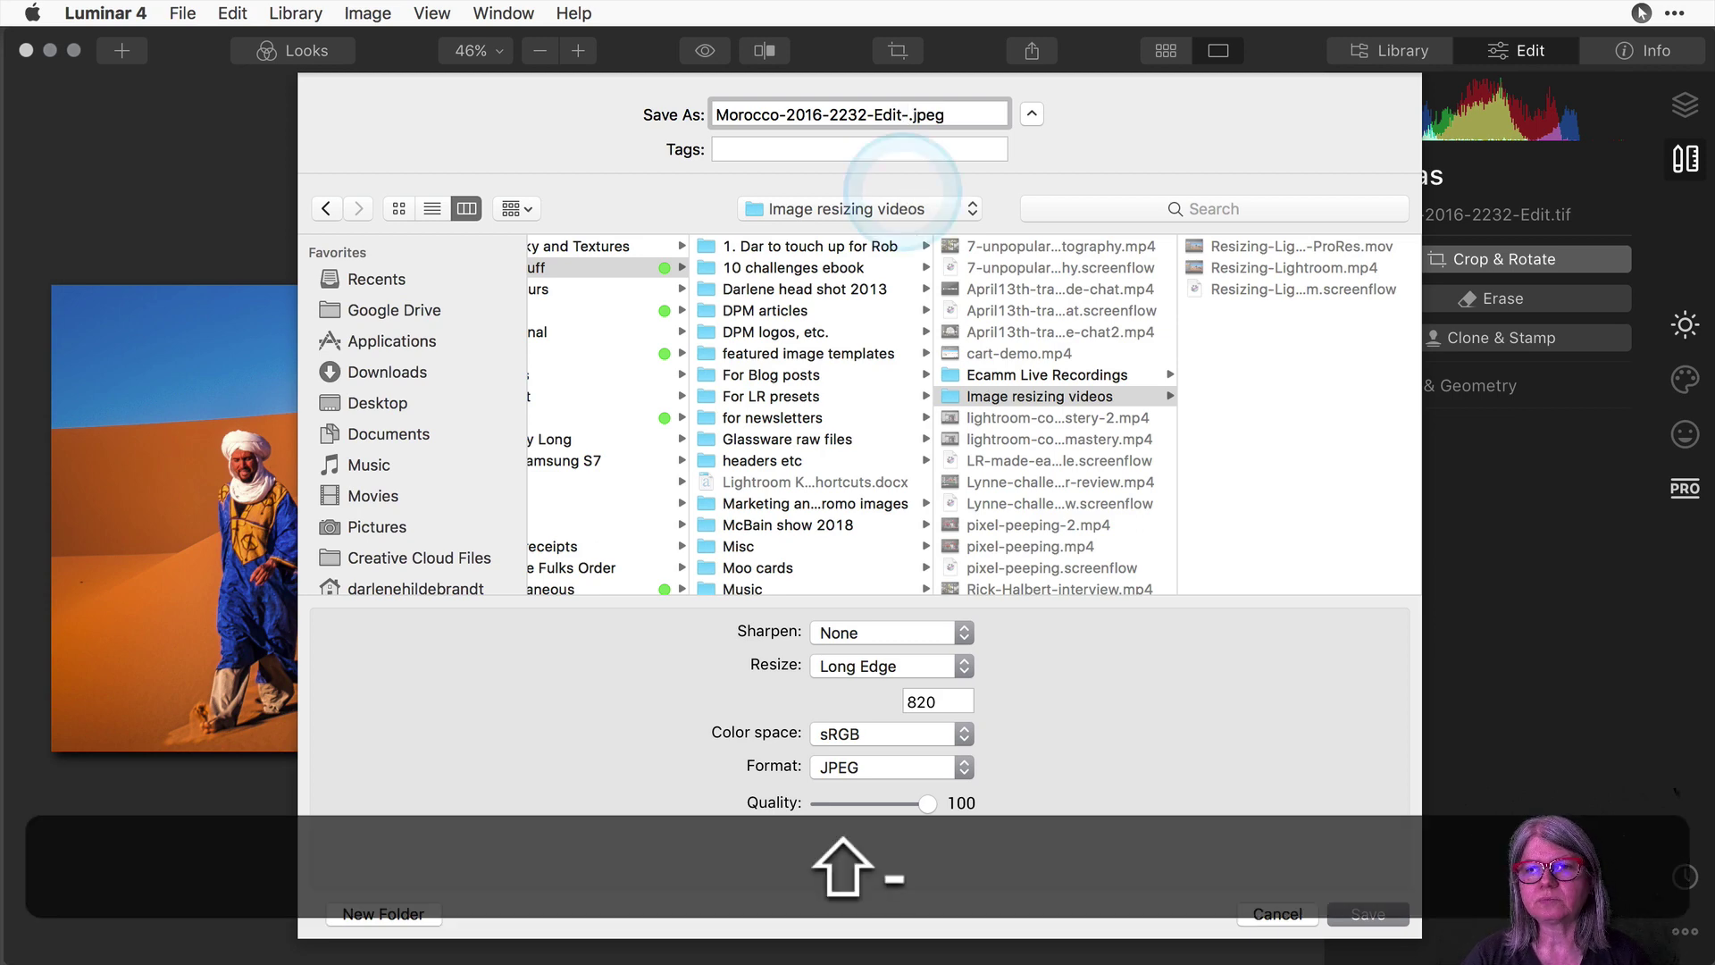
text(Facebo)
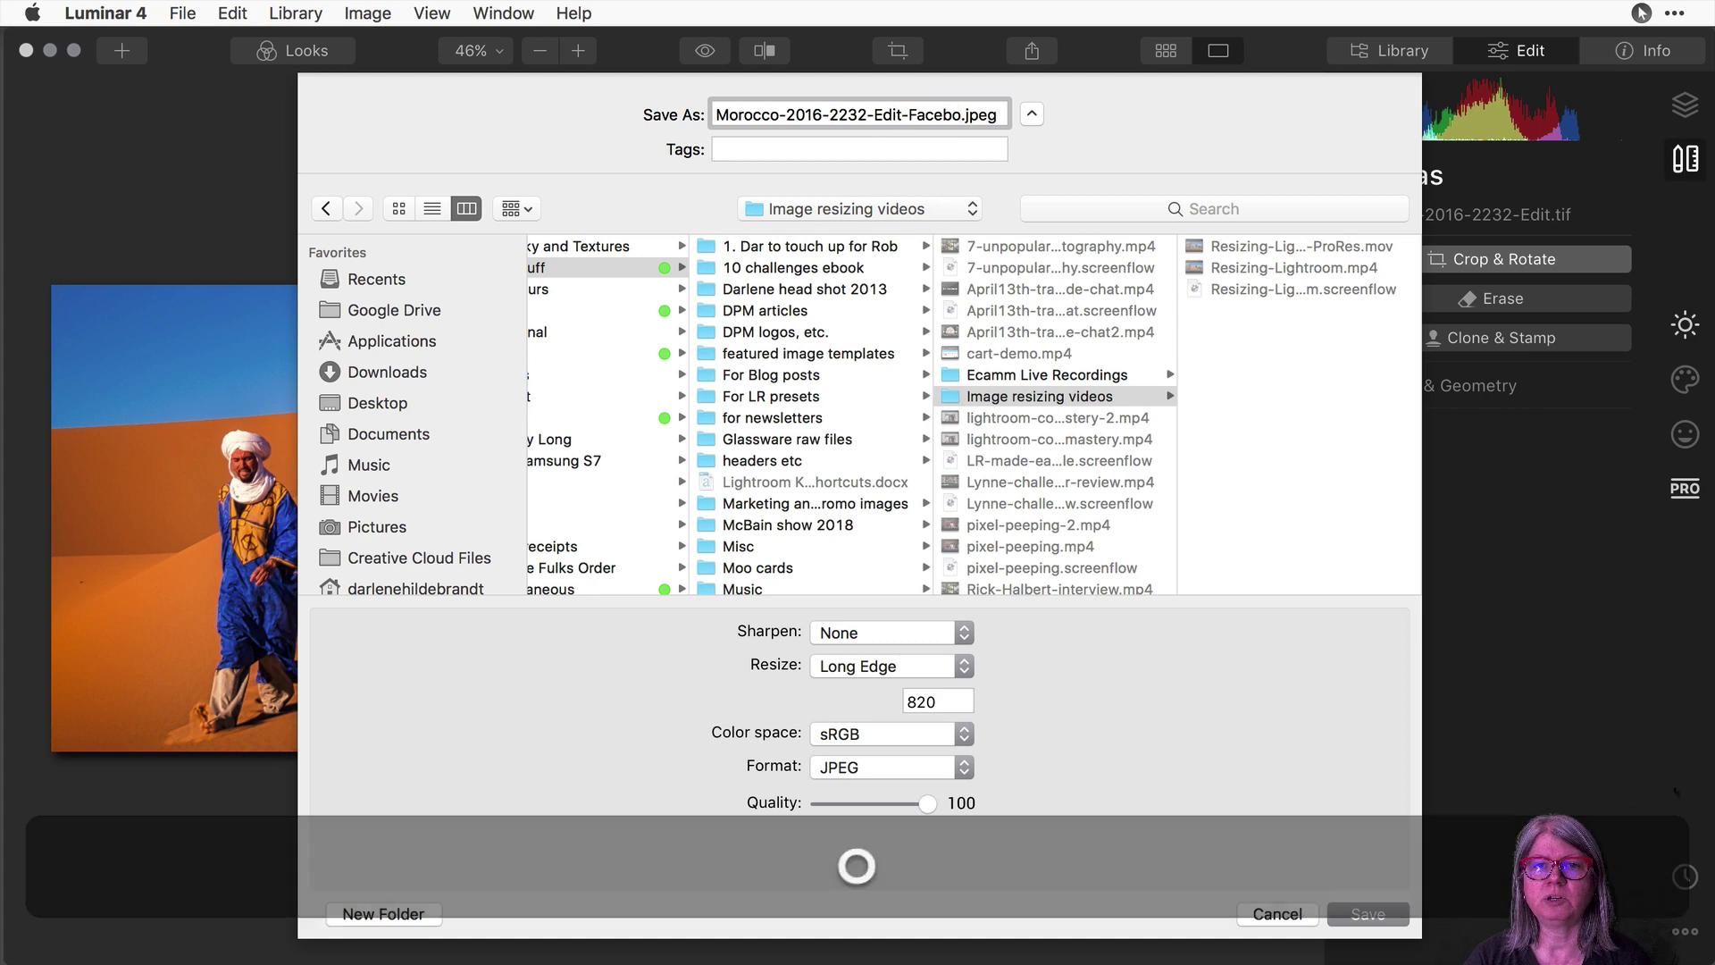
text(ok-cover)
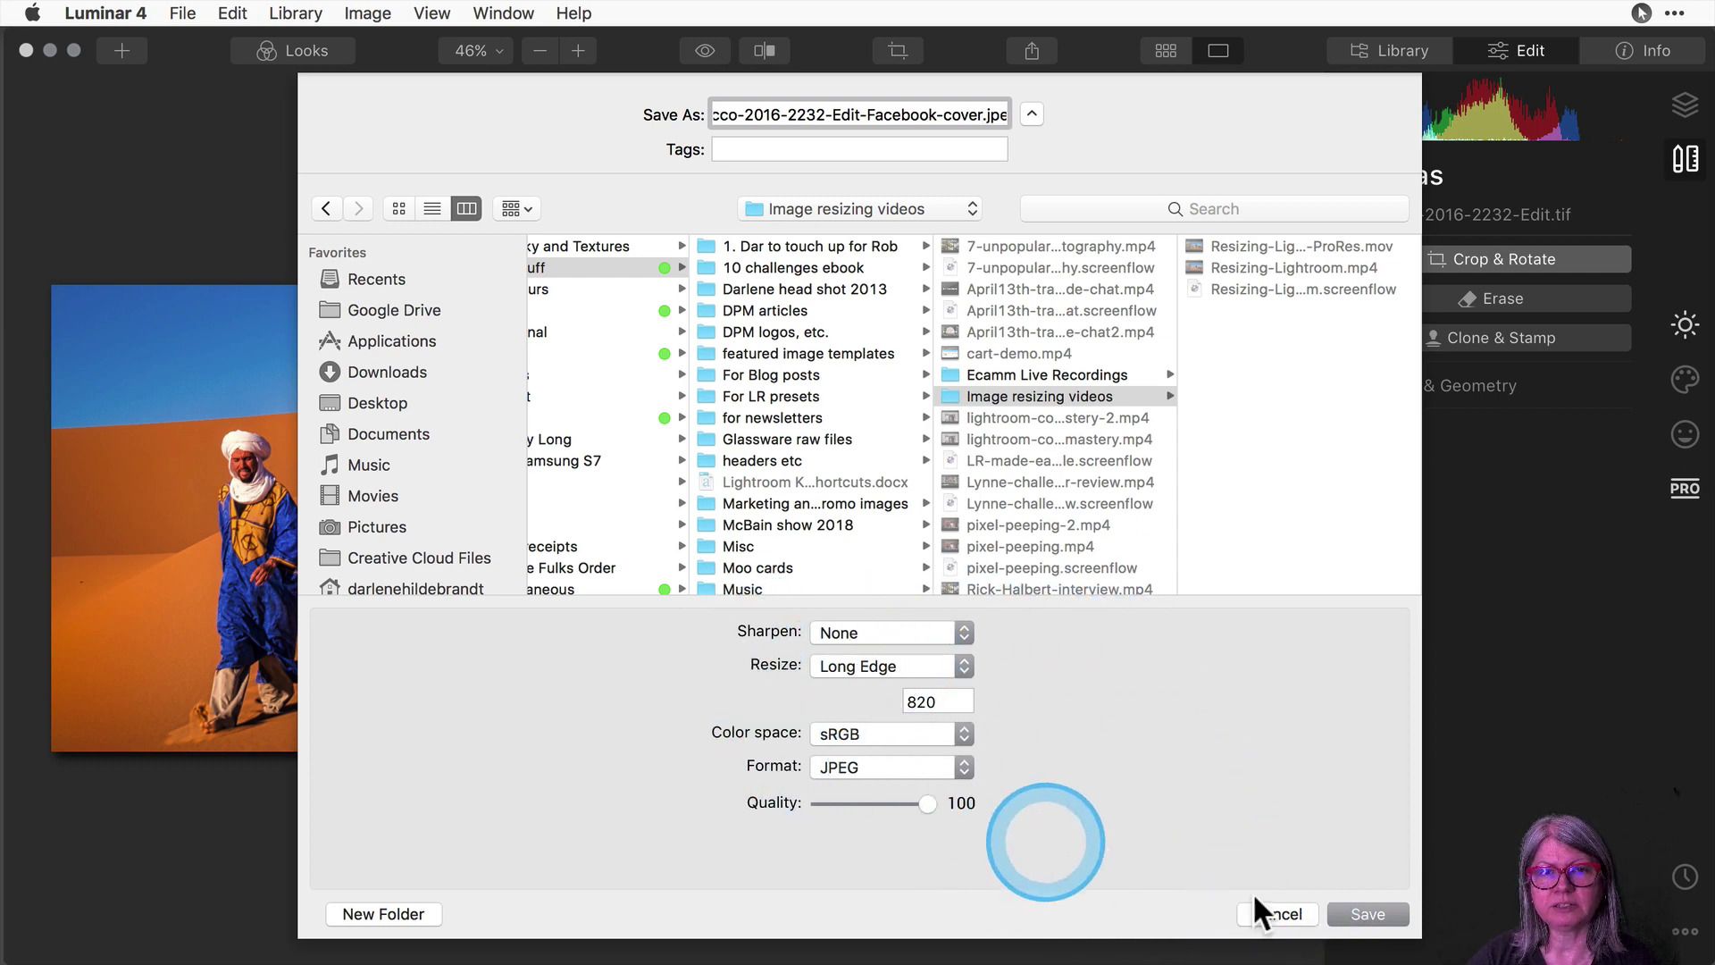
click(1362, 913)
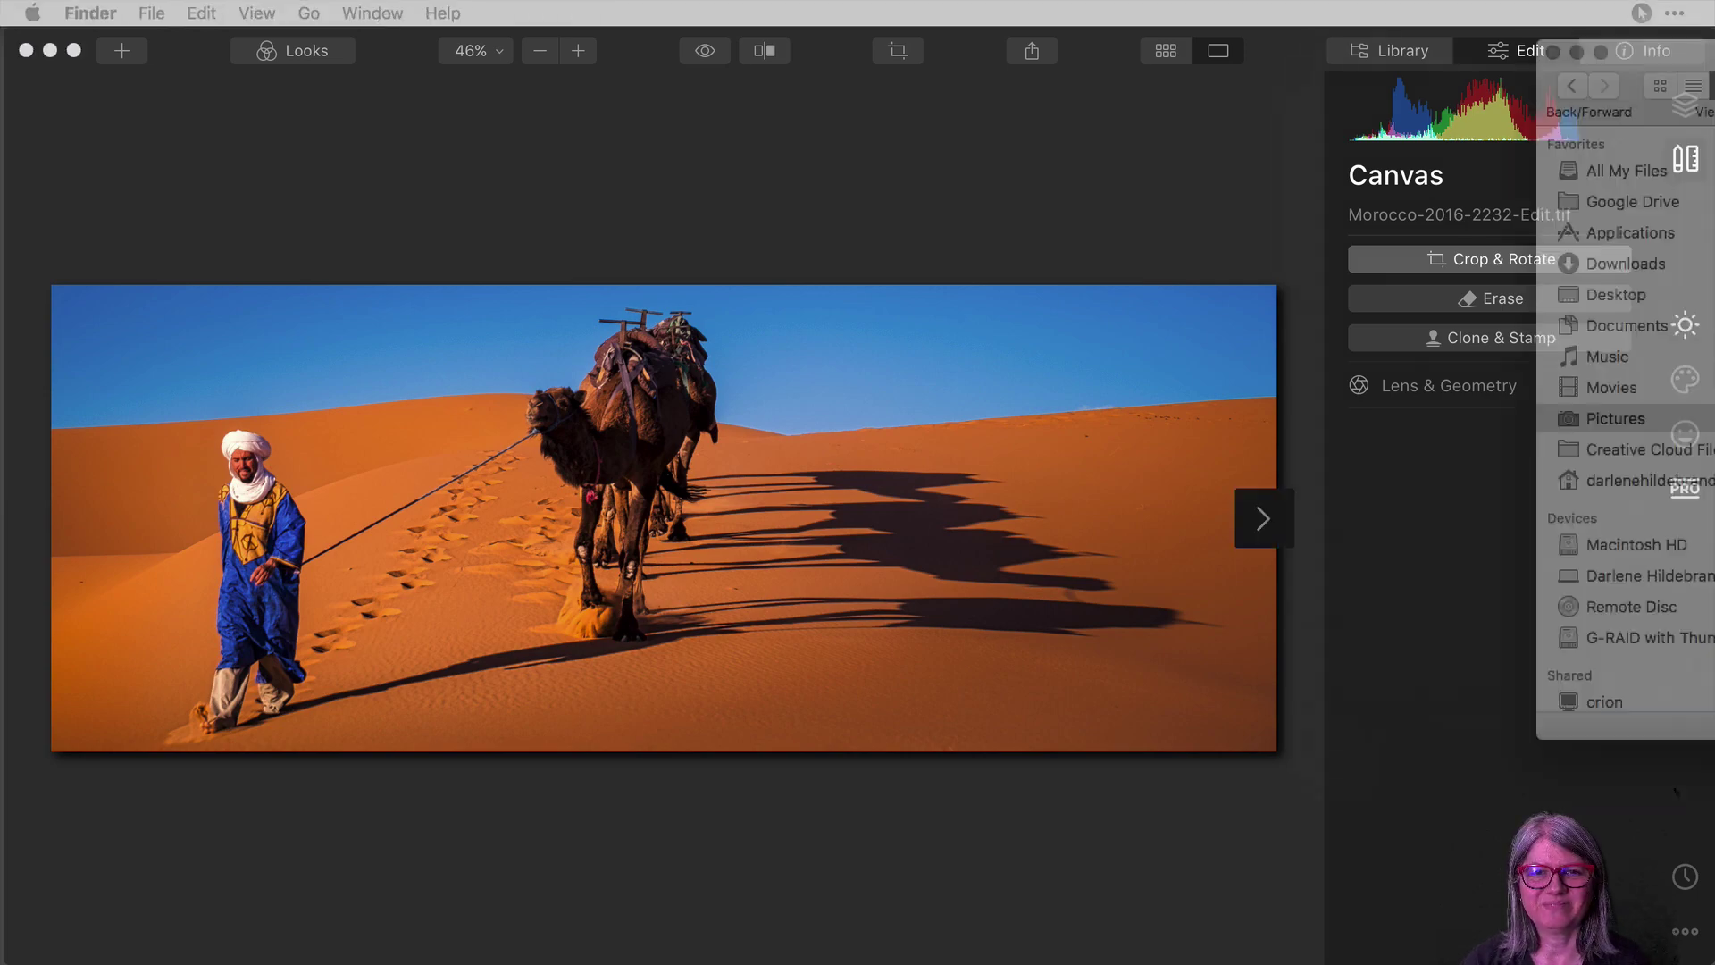
Confirm in Finder the Facebook-cover JPEG measures 820 × 311, then return to Luminar.
drag(1714, 46, 539, 157)
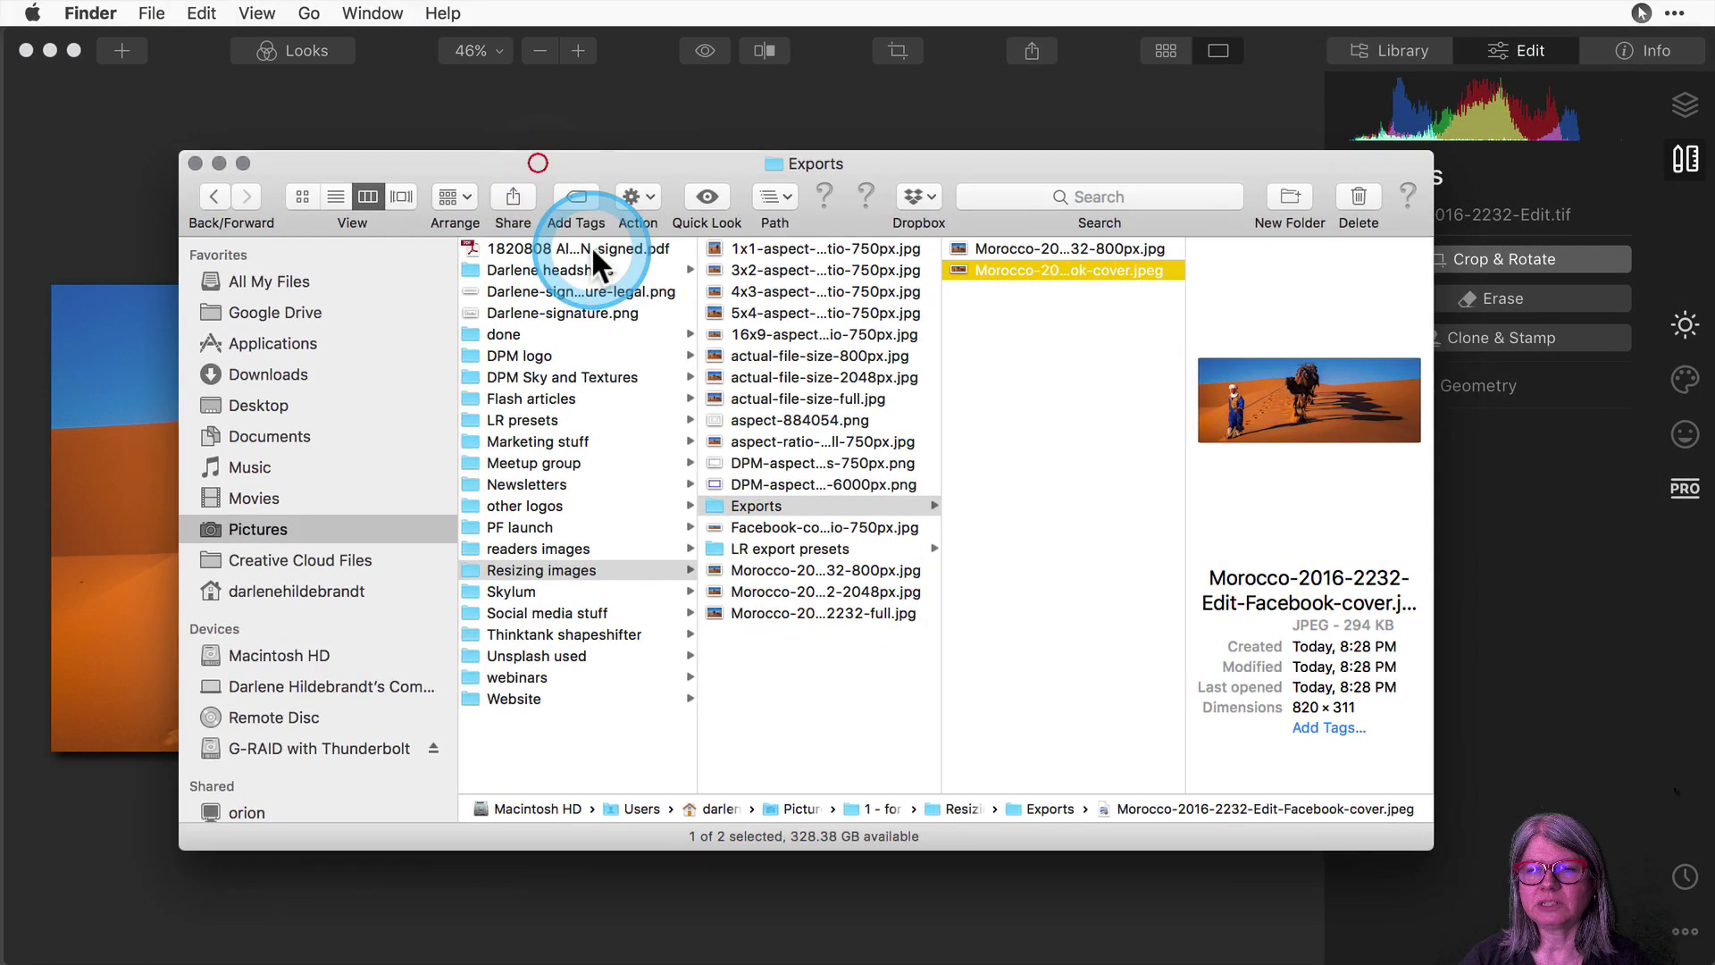
click(1111, 579)
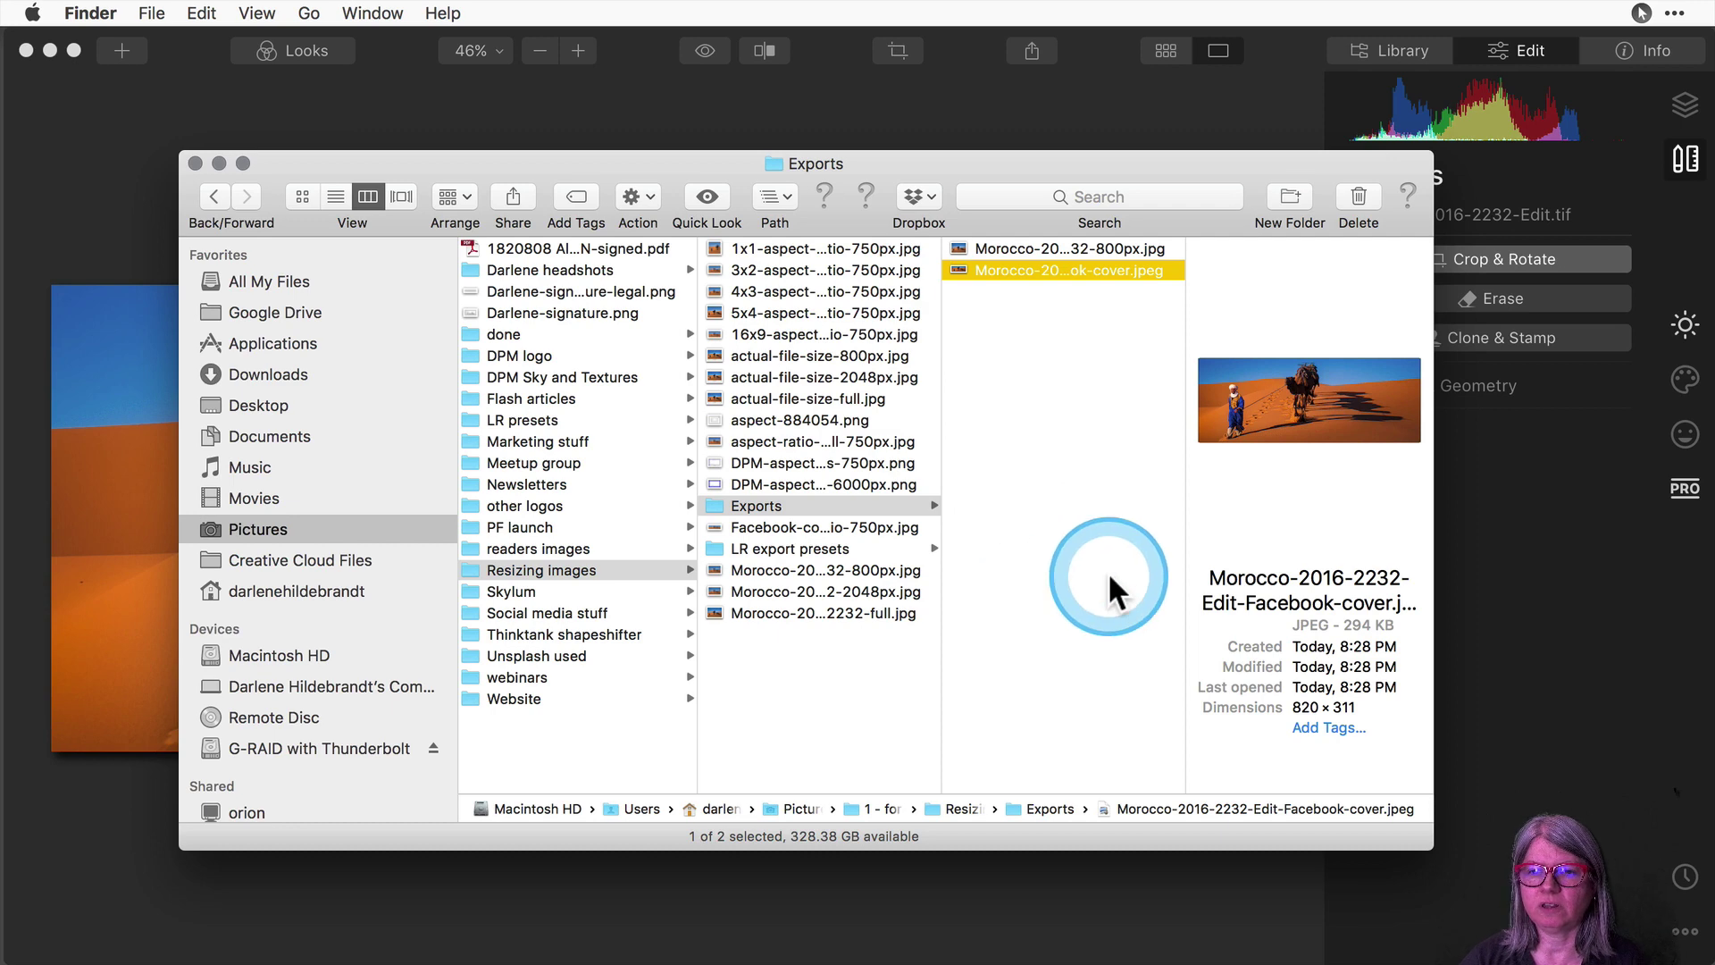
drag(1431, 618, 1569, 605)
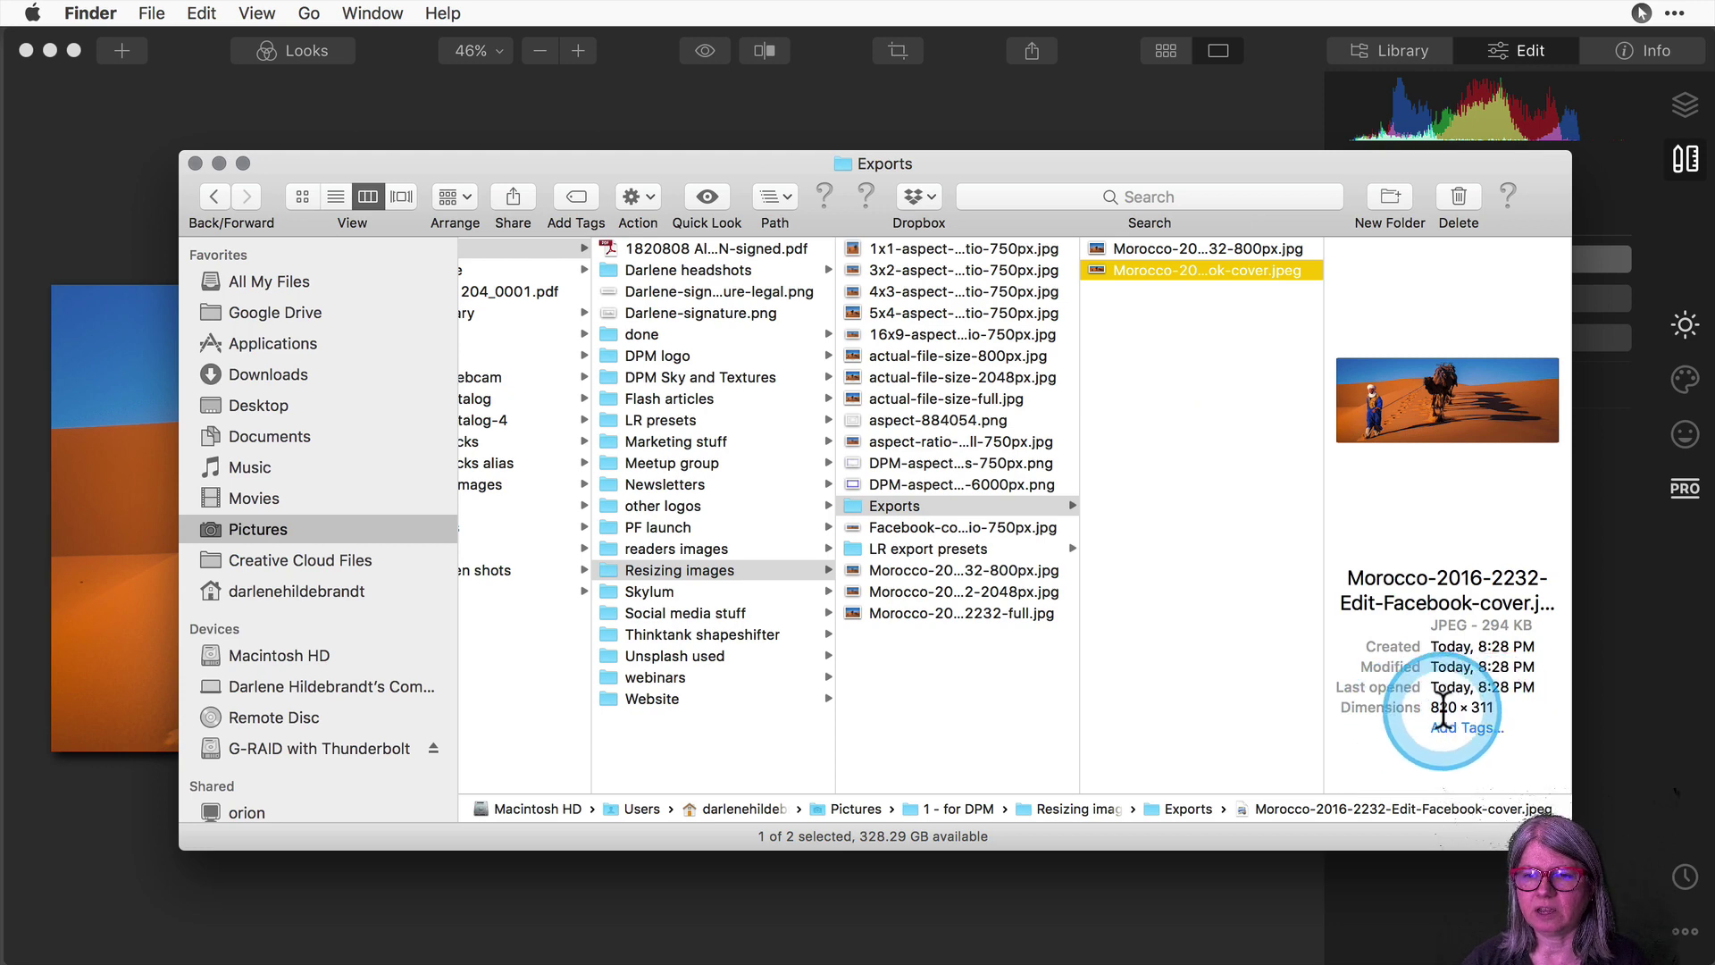
drag(1502, 708, 1430, 711)
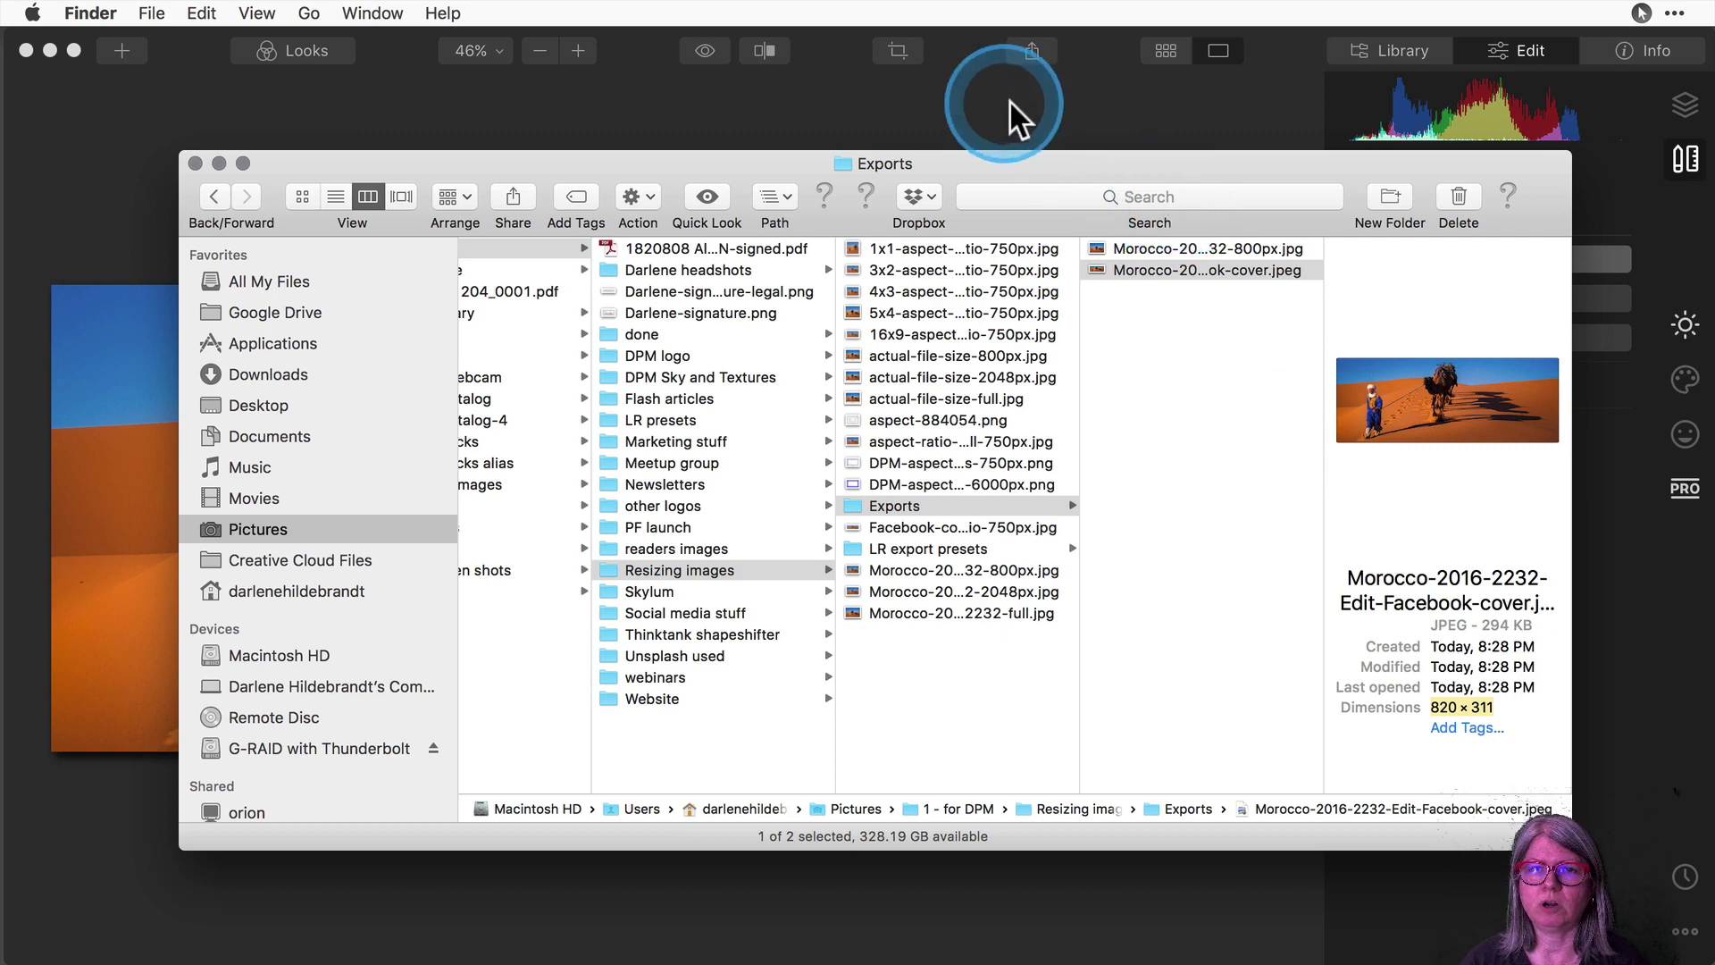
click(1040, 101)
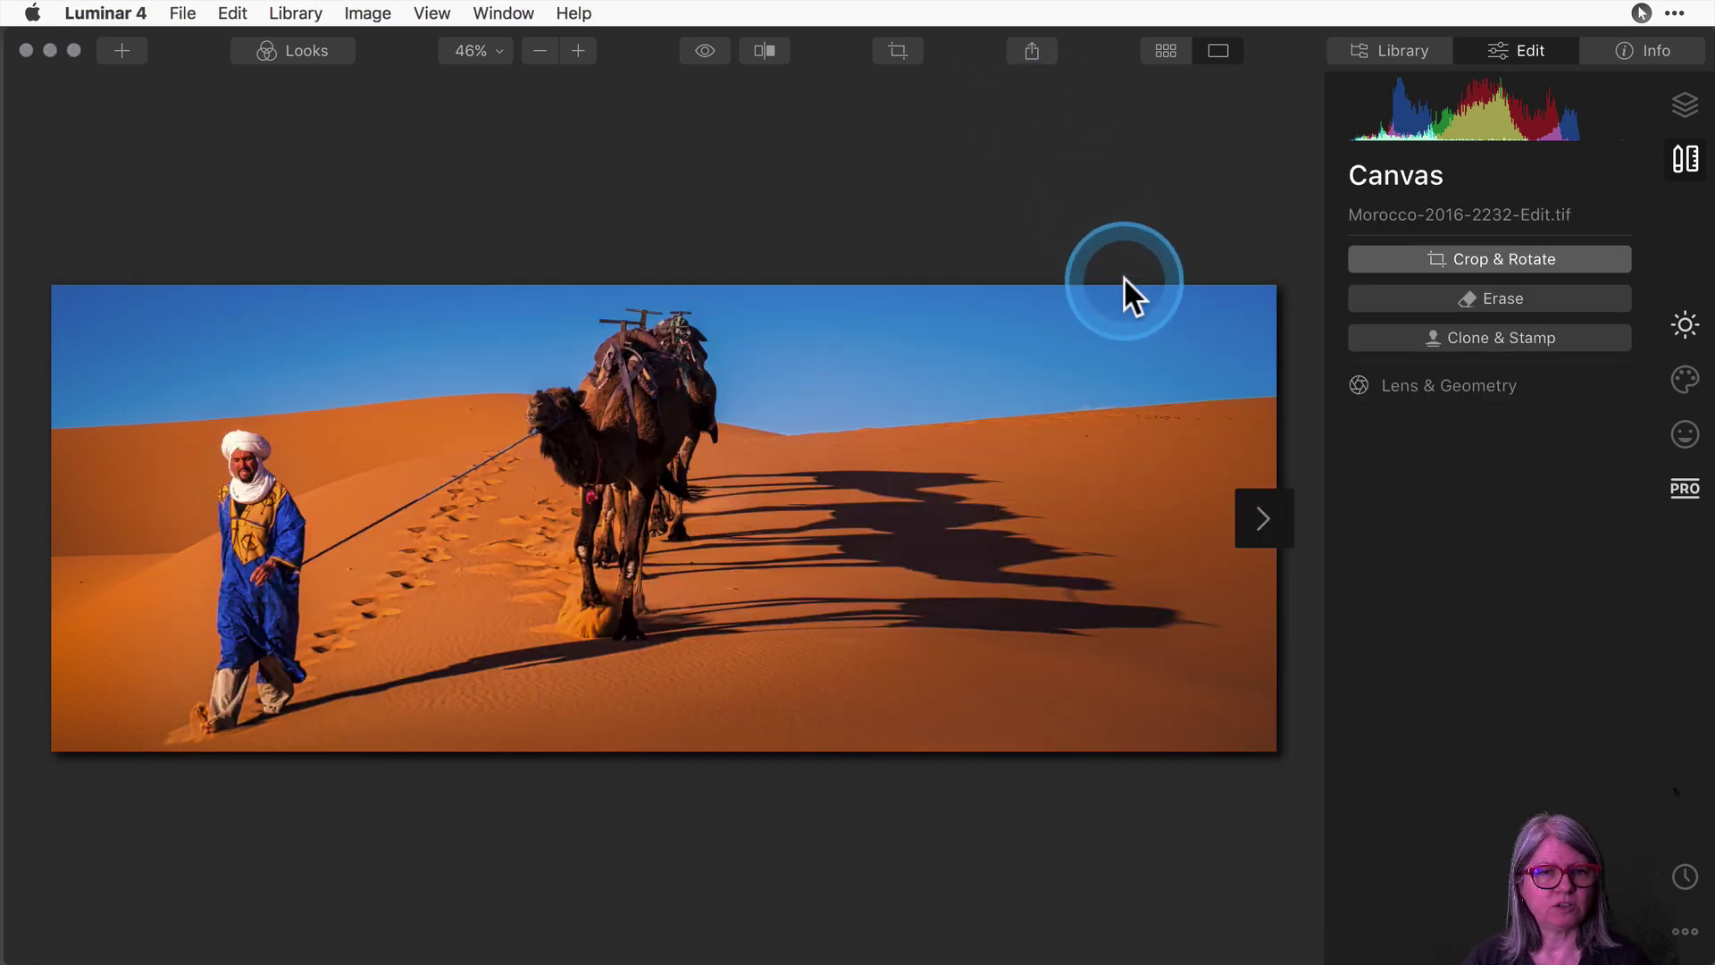
Revert to the uncropped Change Orientation history step and reopen Crop & Rotate.
click(1685, 876)
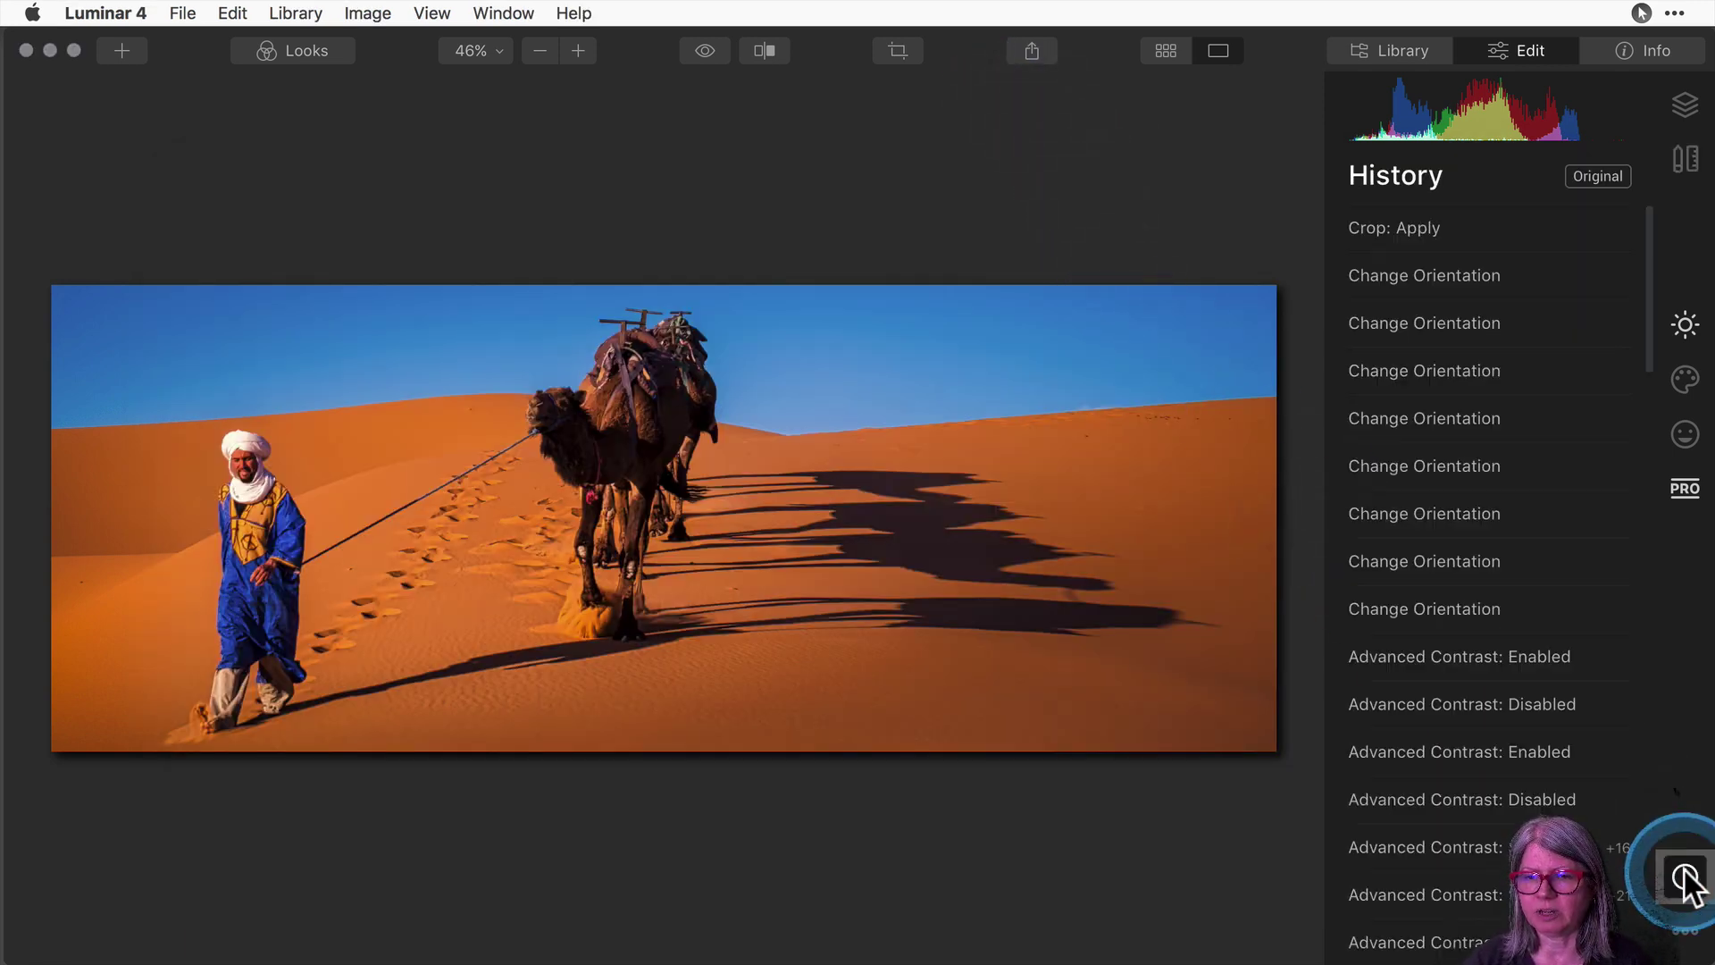
click(1442, 270)
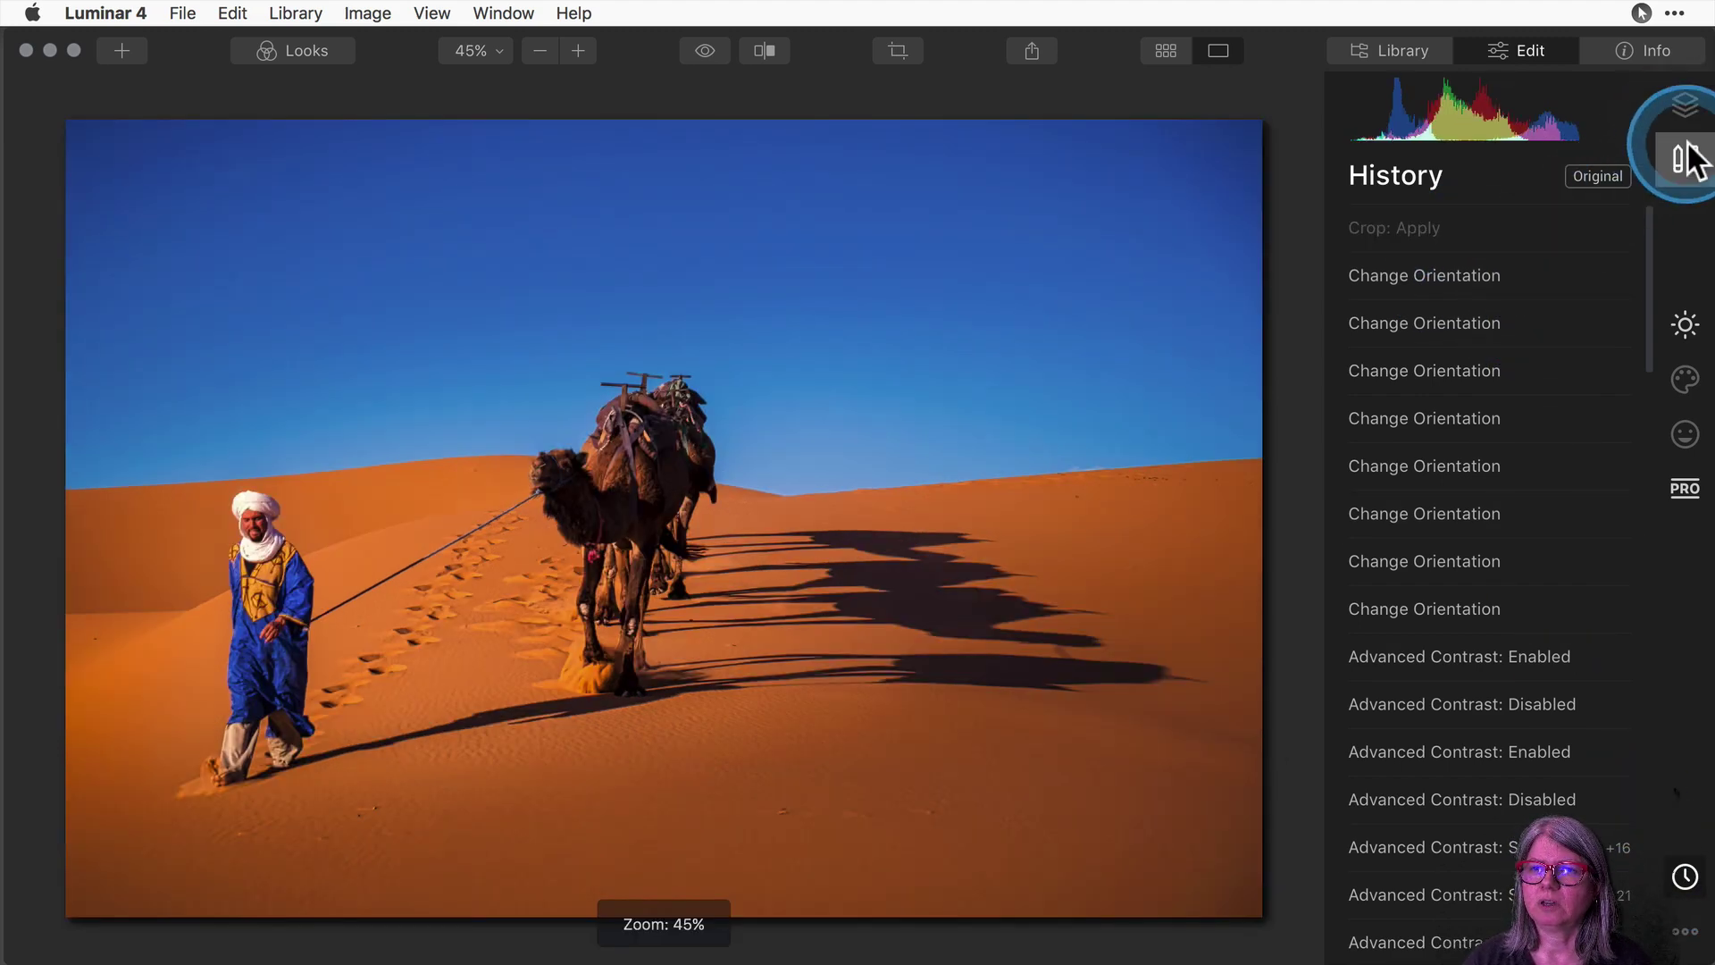
click(1685, 159)
click(1503, 258)
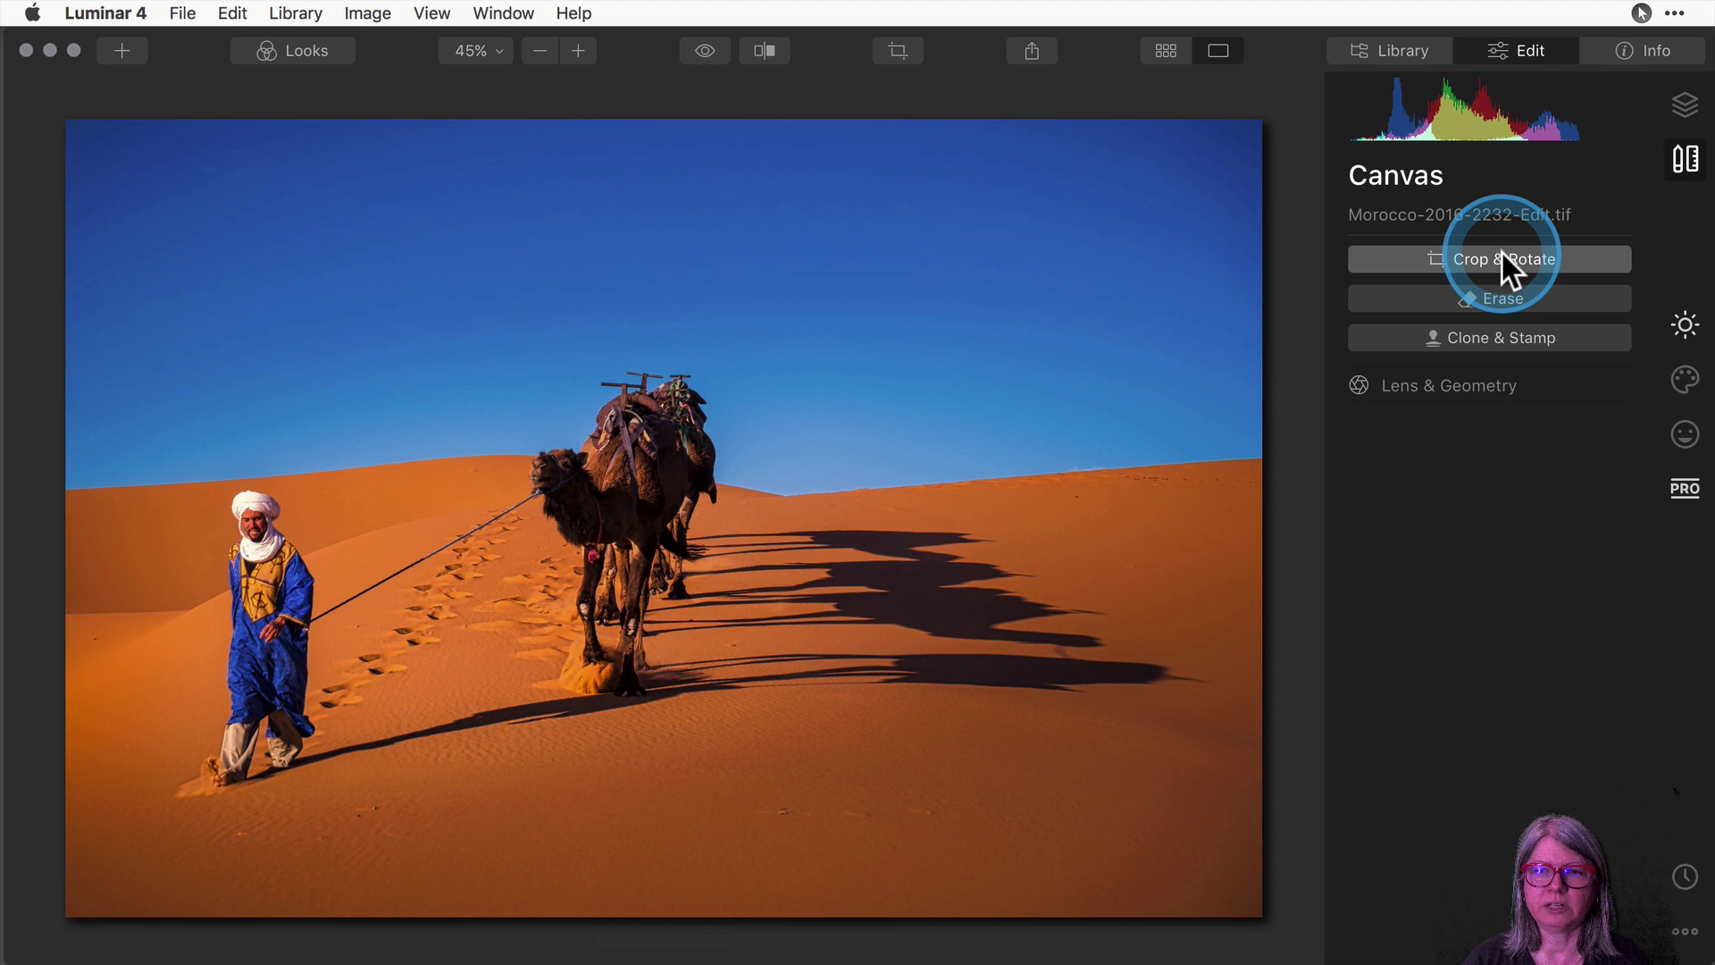
Lock the crop to 16:9, shift the photo upward, and apply it.
click(829, 332)
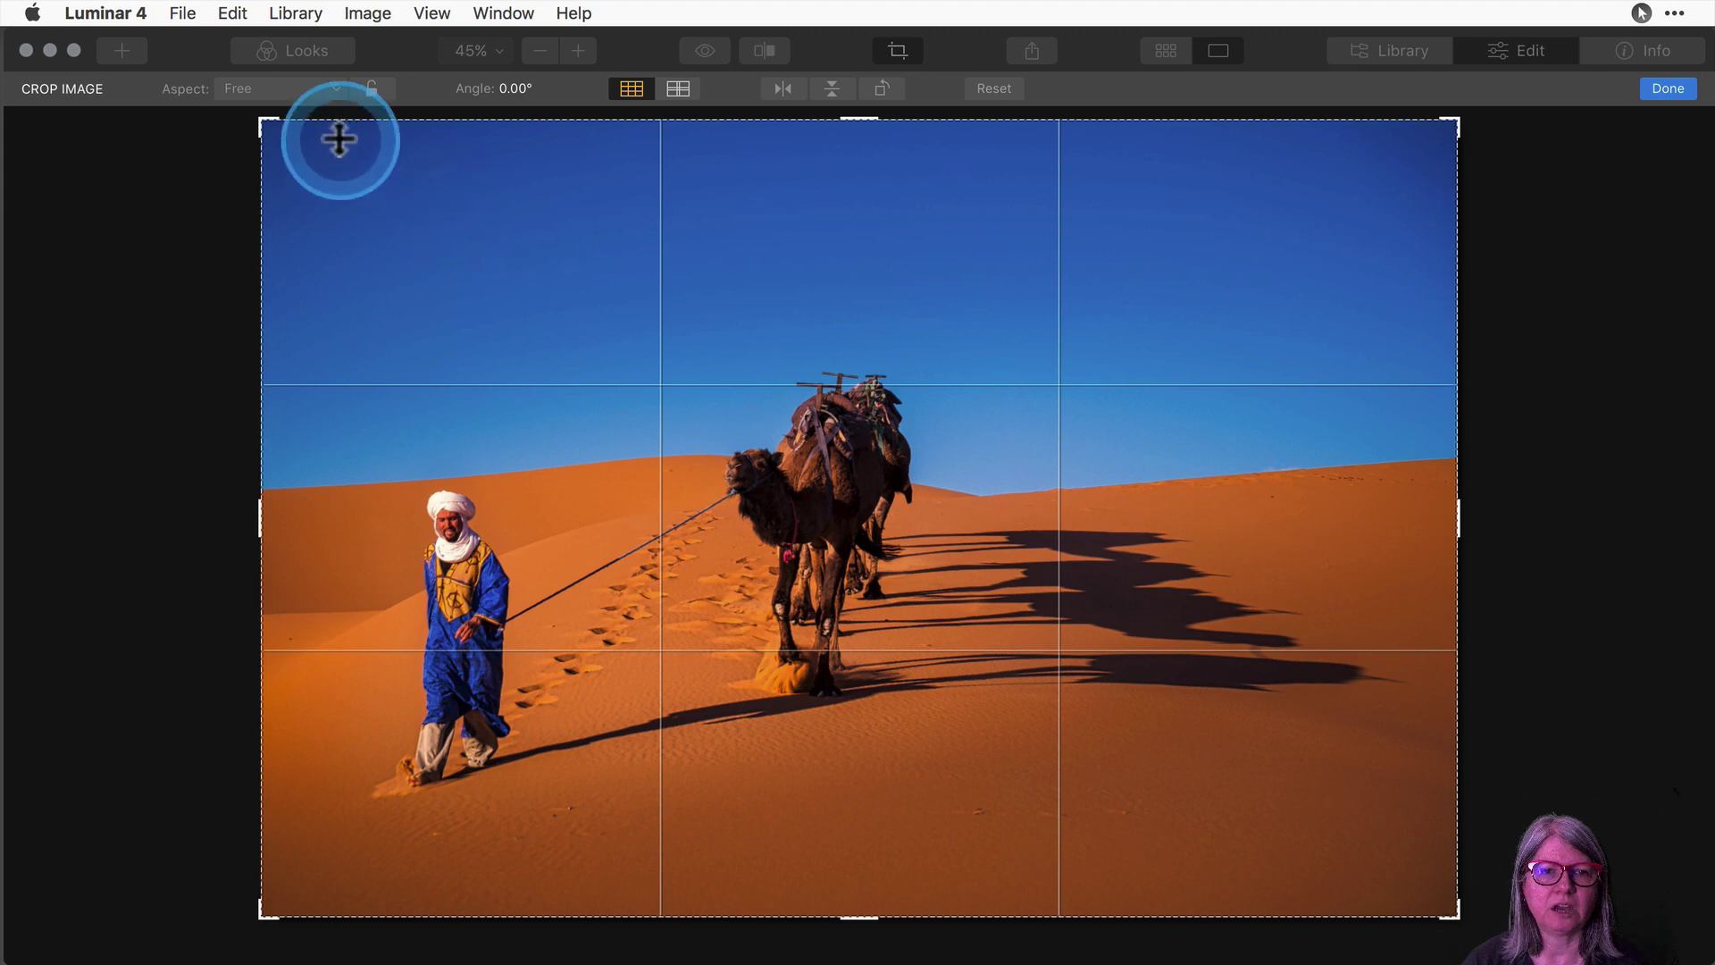
click(312, 82)
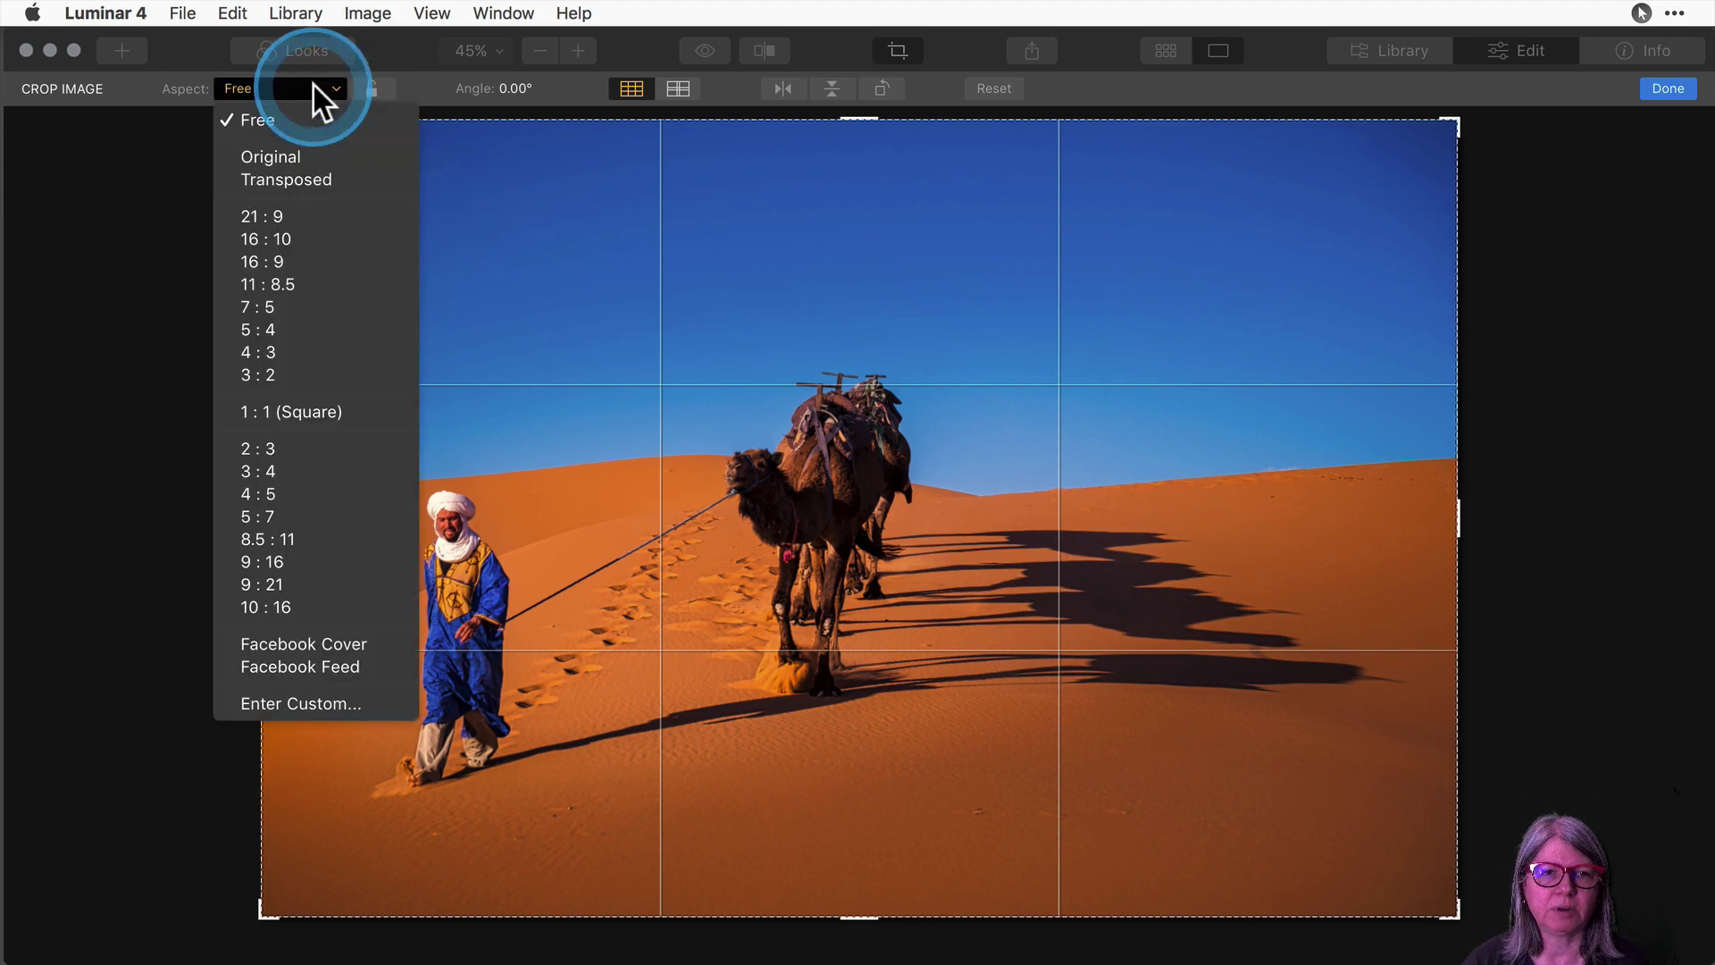
click(275, 259)
mouse_move(631, 532)
mouse_down()
mouse_move(629, 494)
mouse_move(626, 520)
mouse_up()
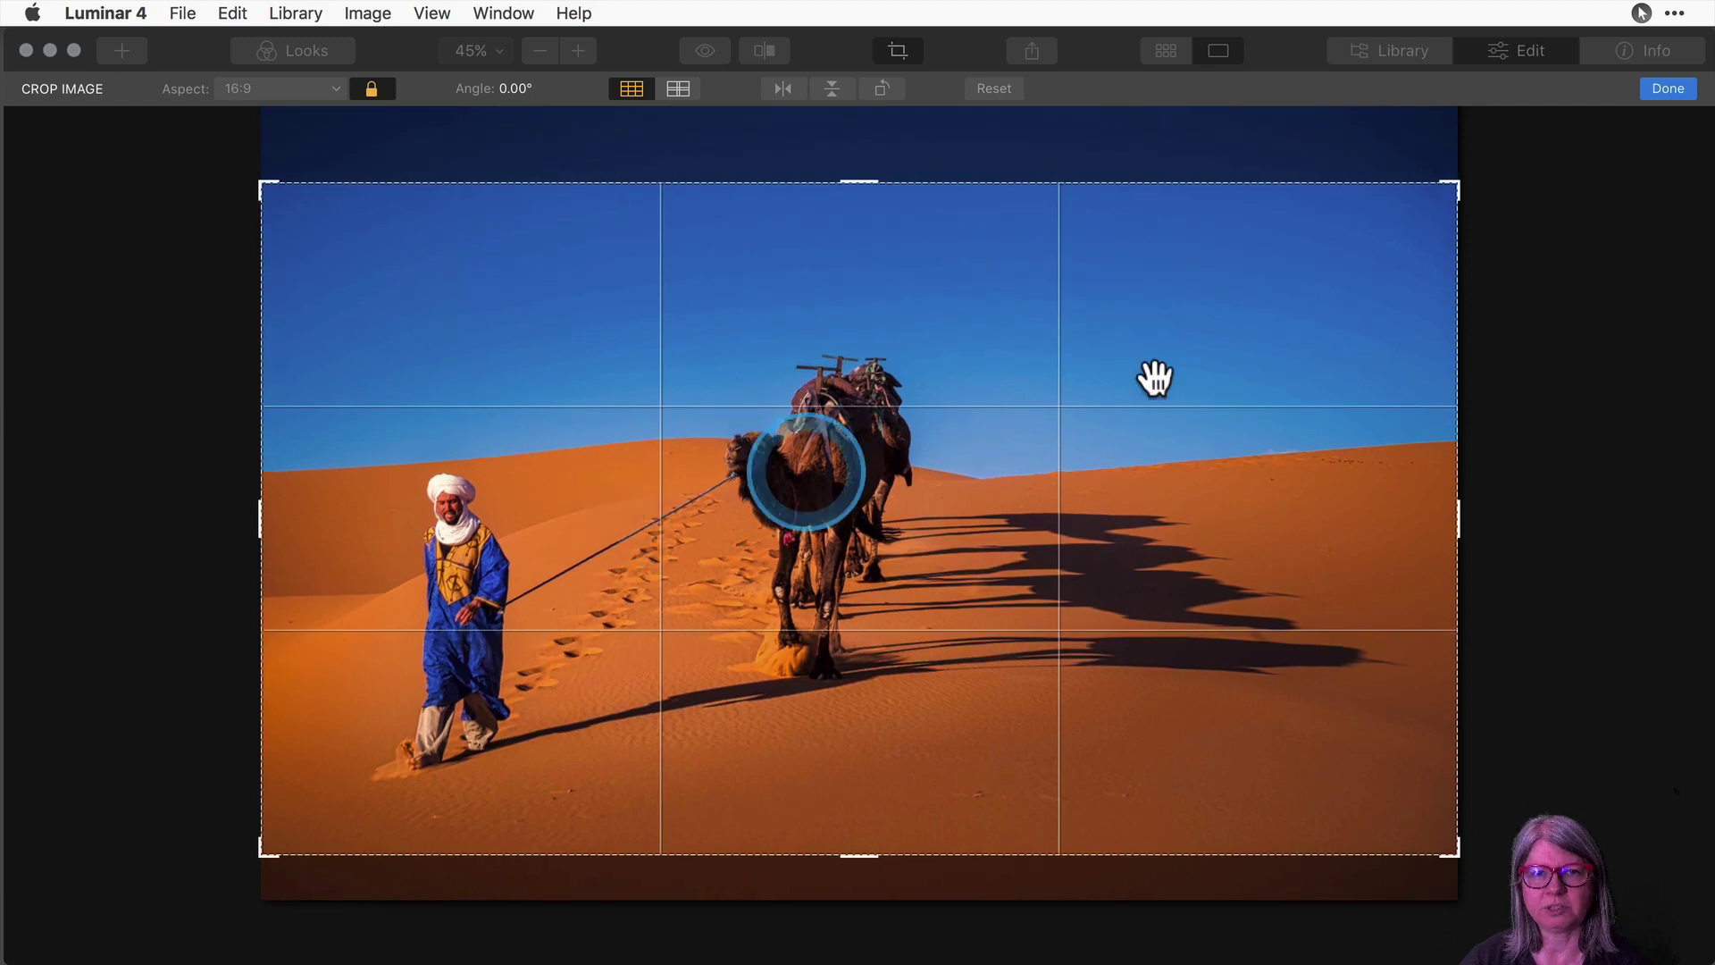
click(1663, 90)
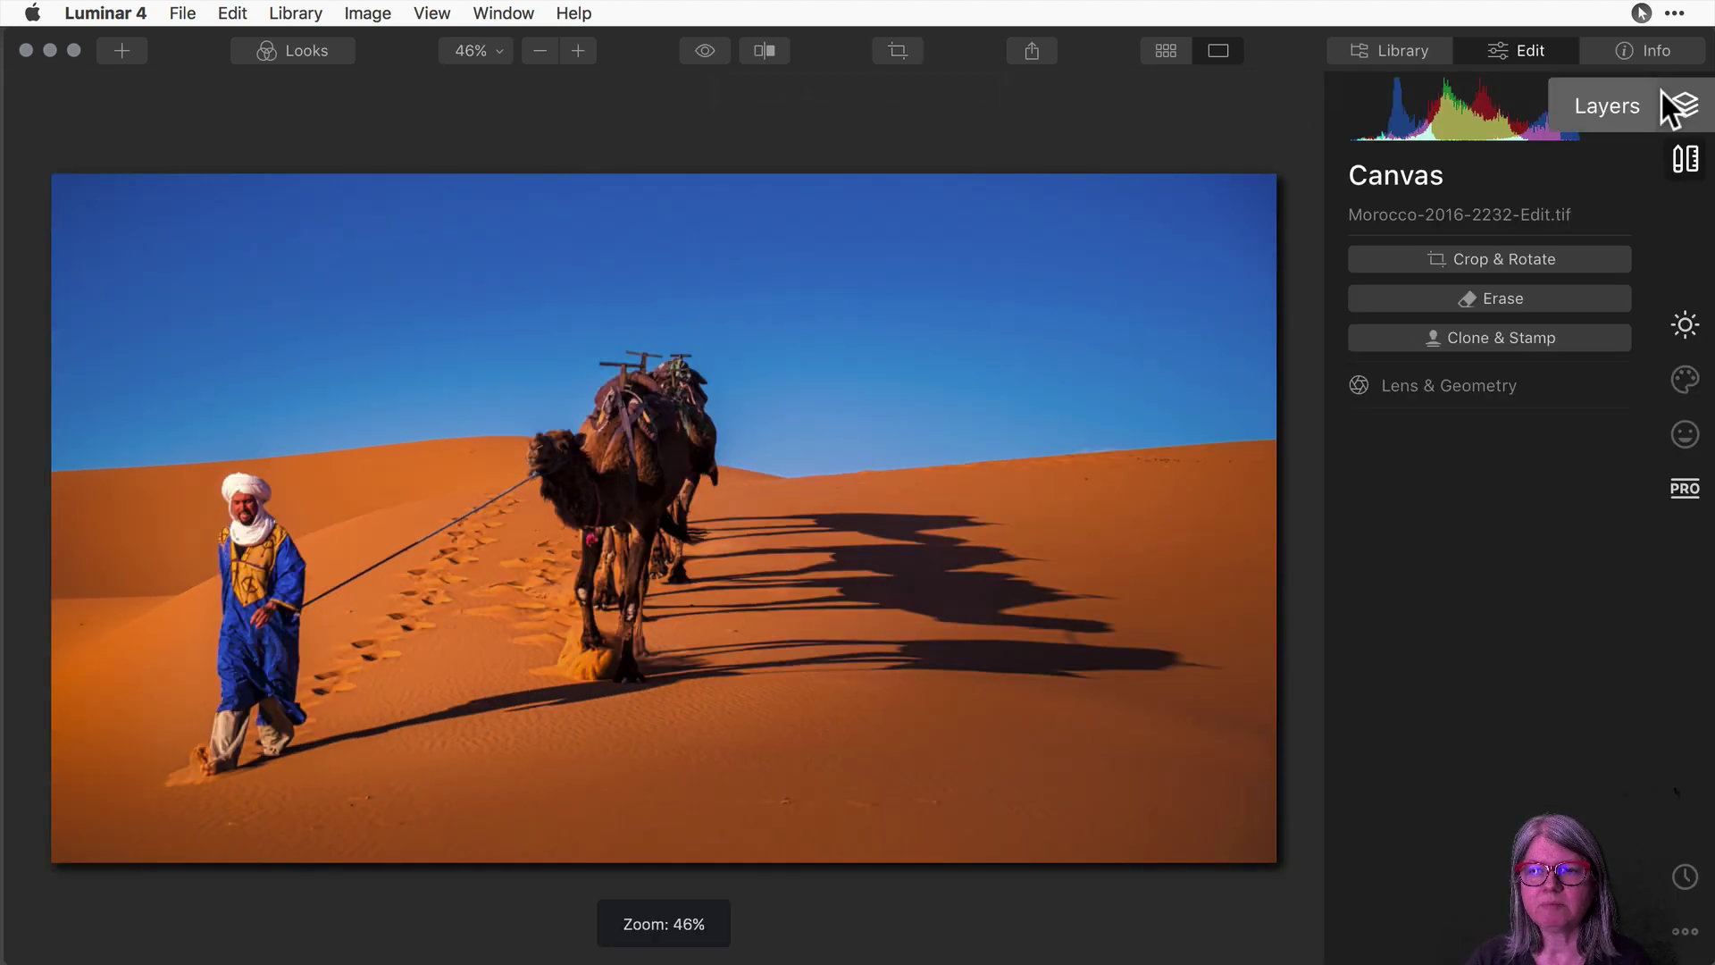
Switch to the PRO panel, try Mail sharing, then choose Export to Image.
click(1685, 487)
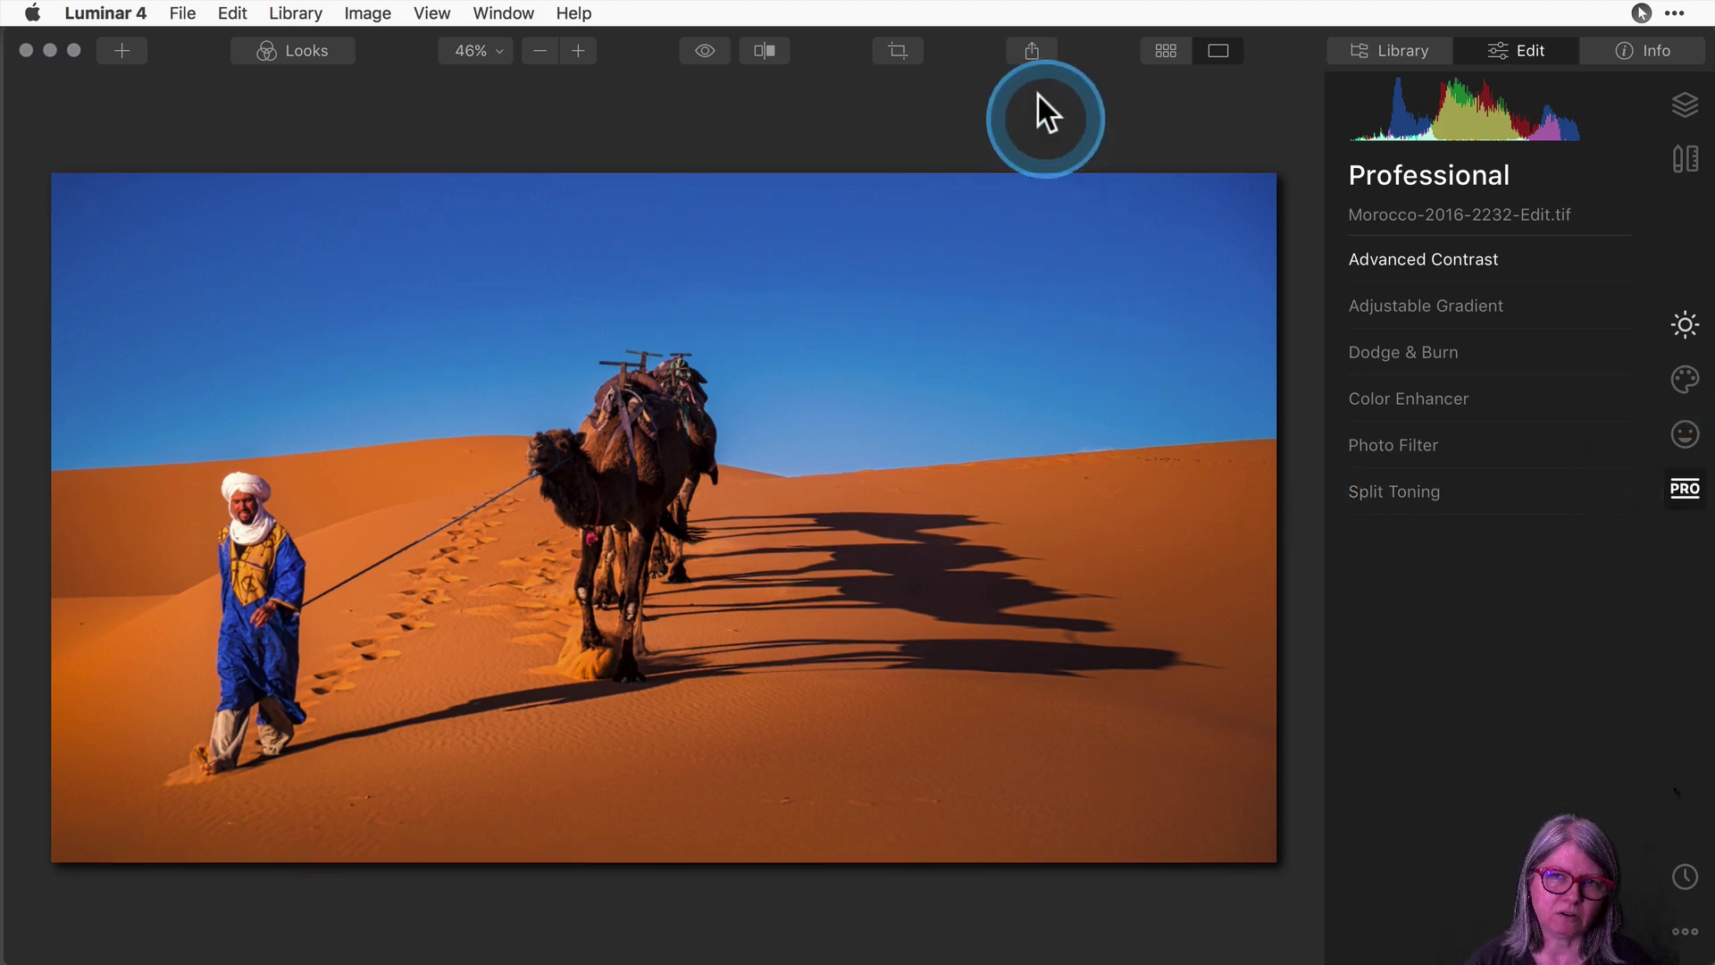
click(1036, 50)
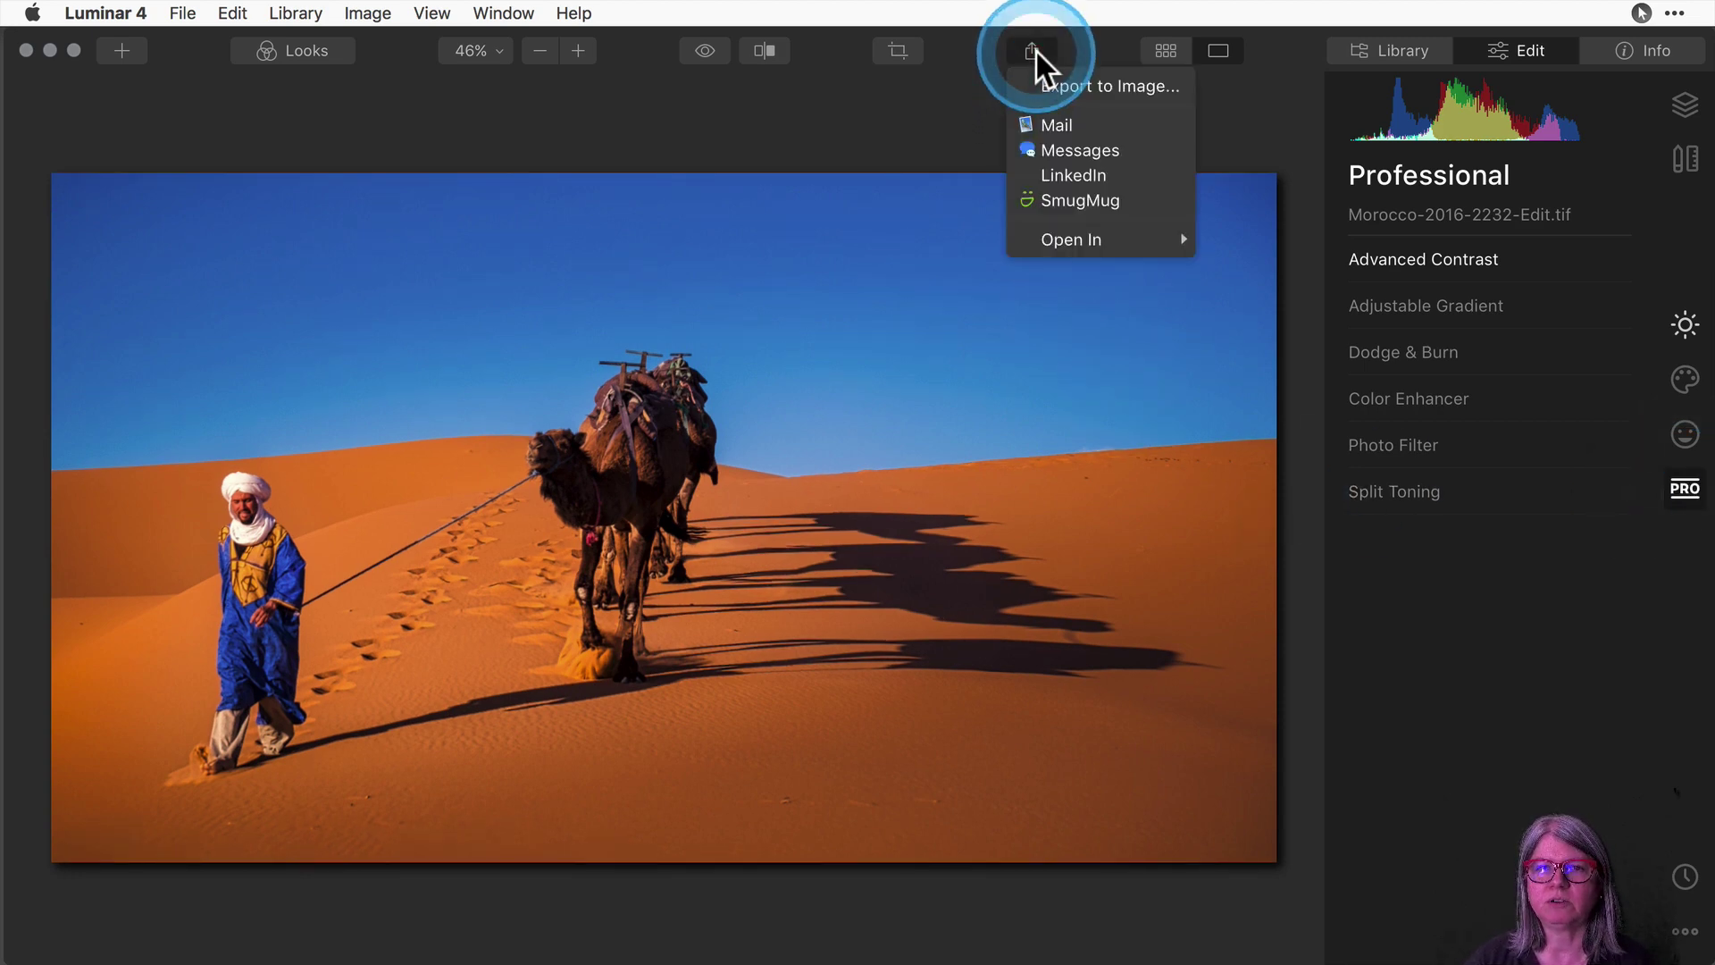
click(1067, 119)
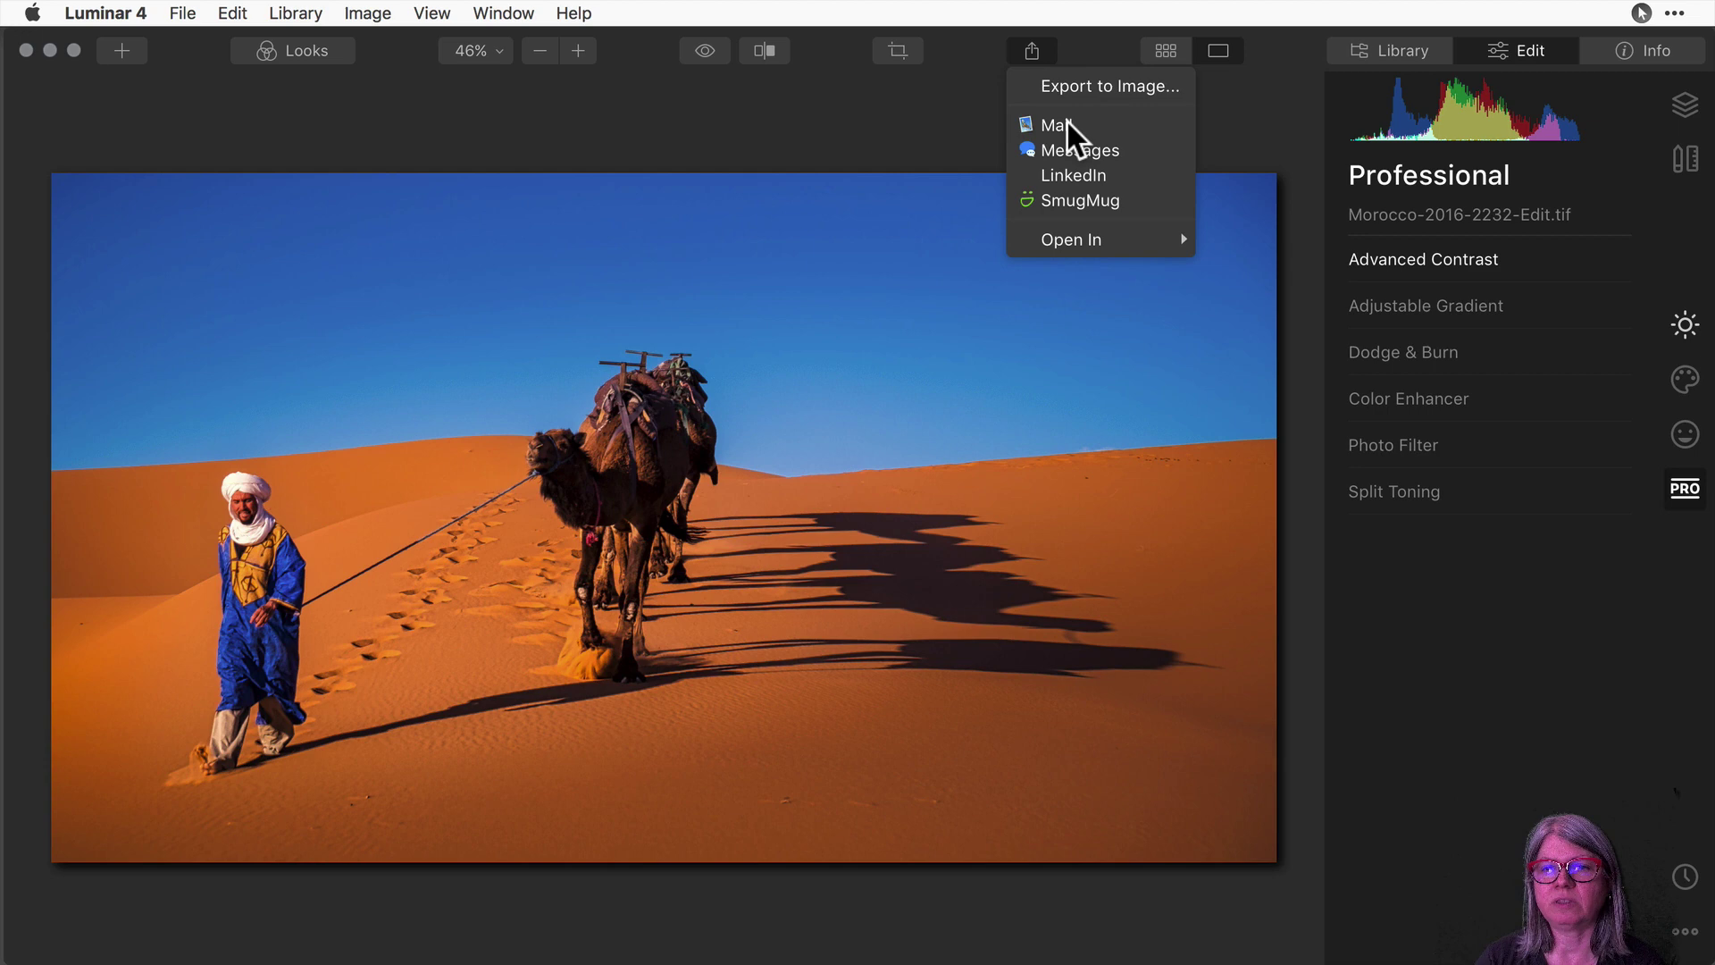
click(1042, 121)
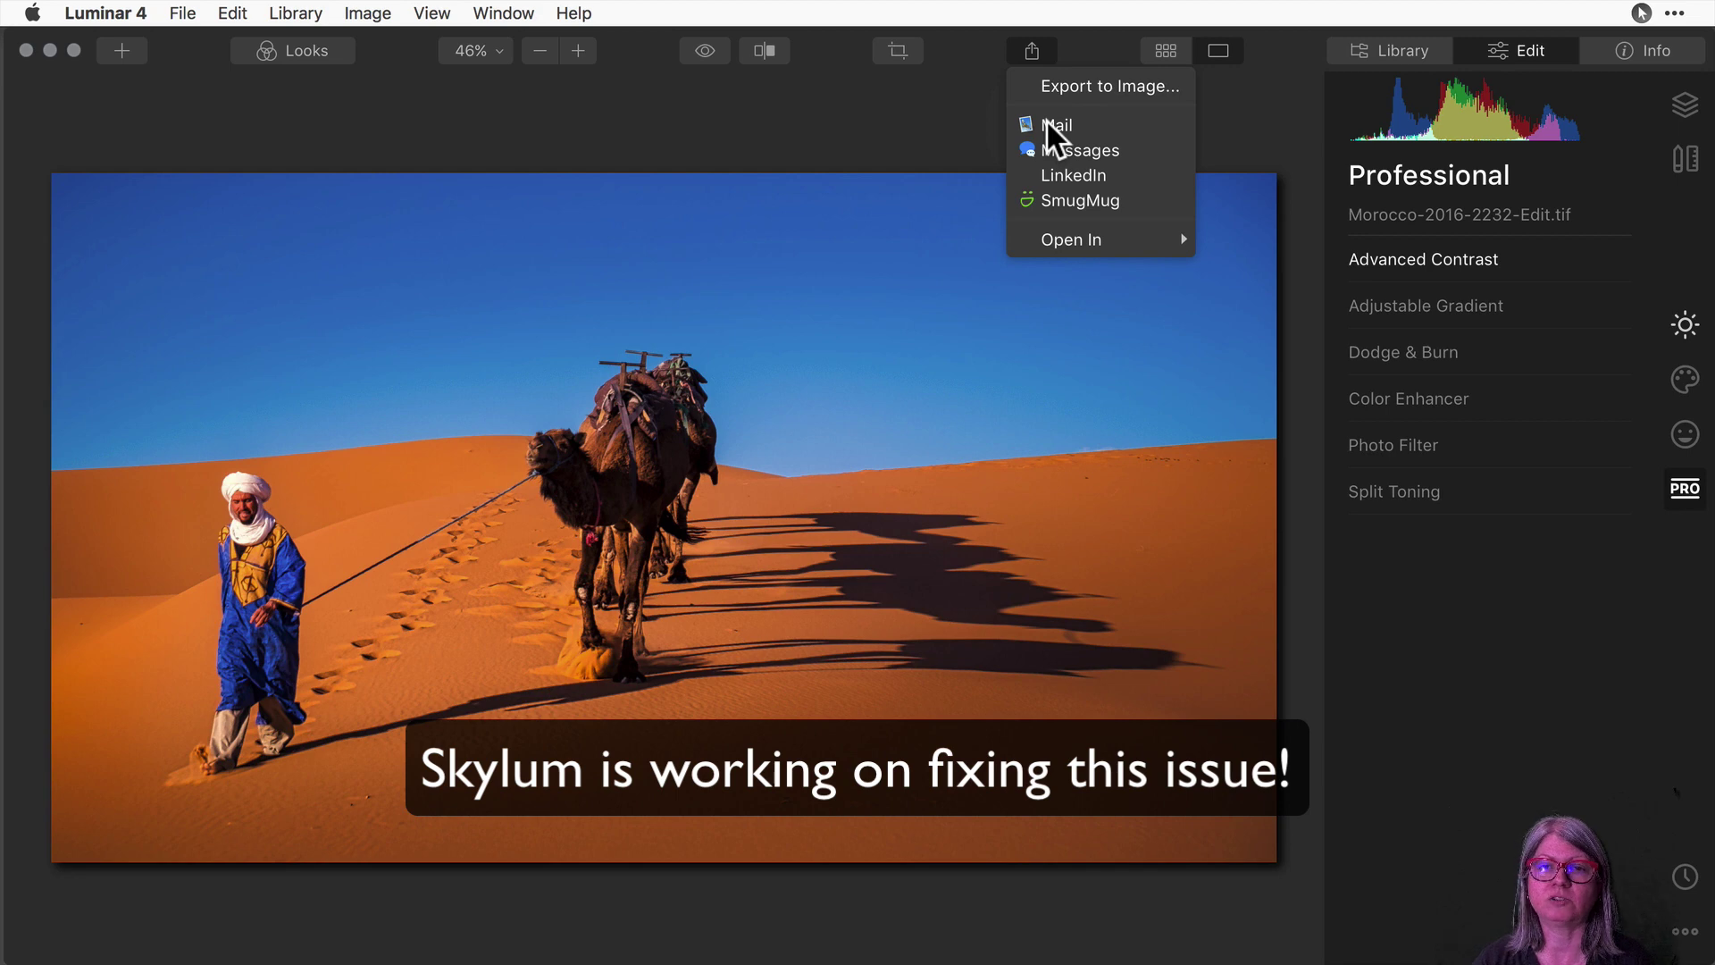
drag(1047, 120, 1078, 80)
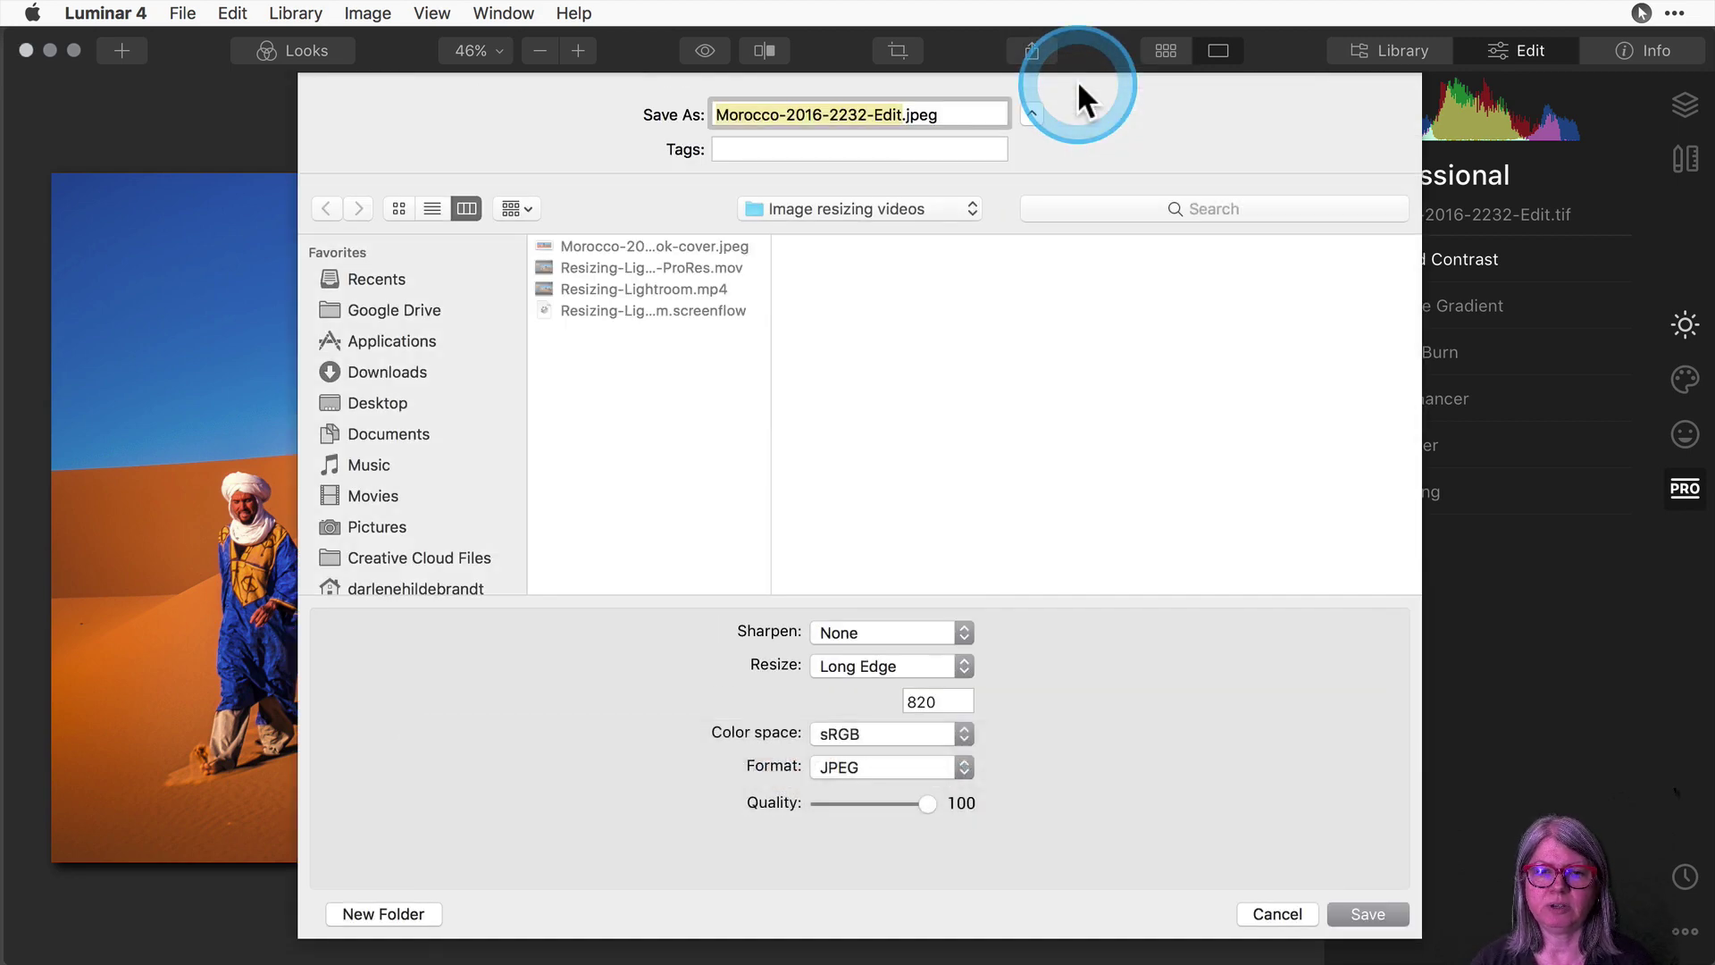
Set the export's long edge to 800 pixels and lower JPEG quality to about 70.
double_click(934, 700)
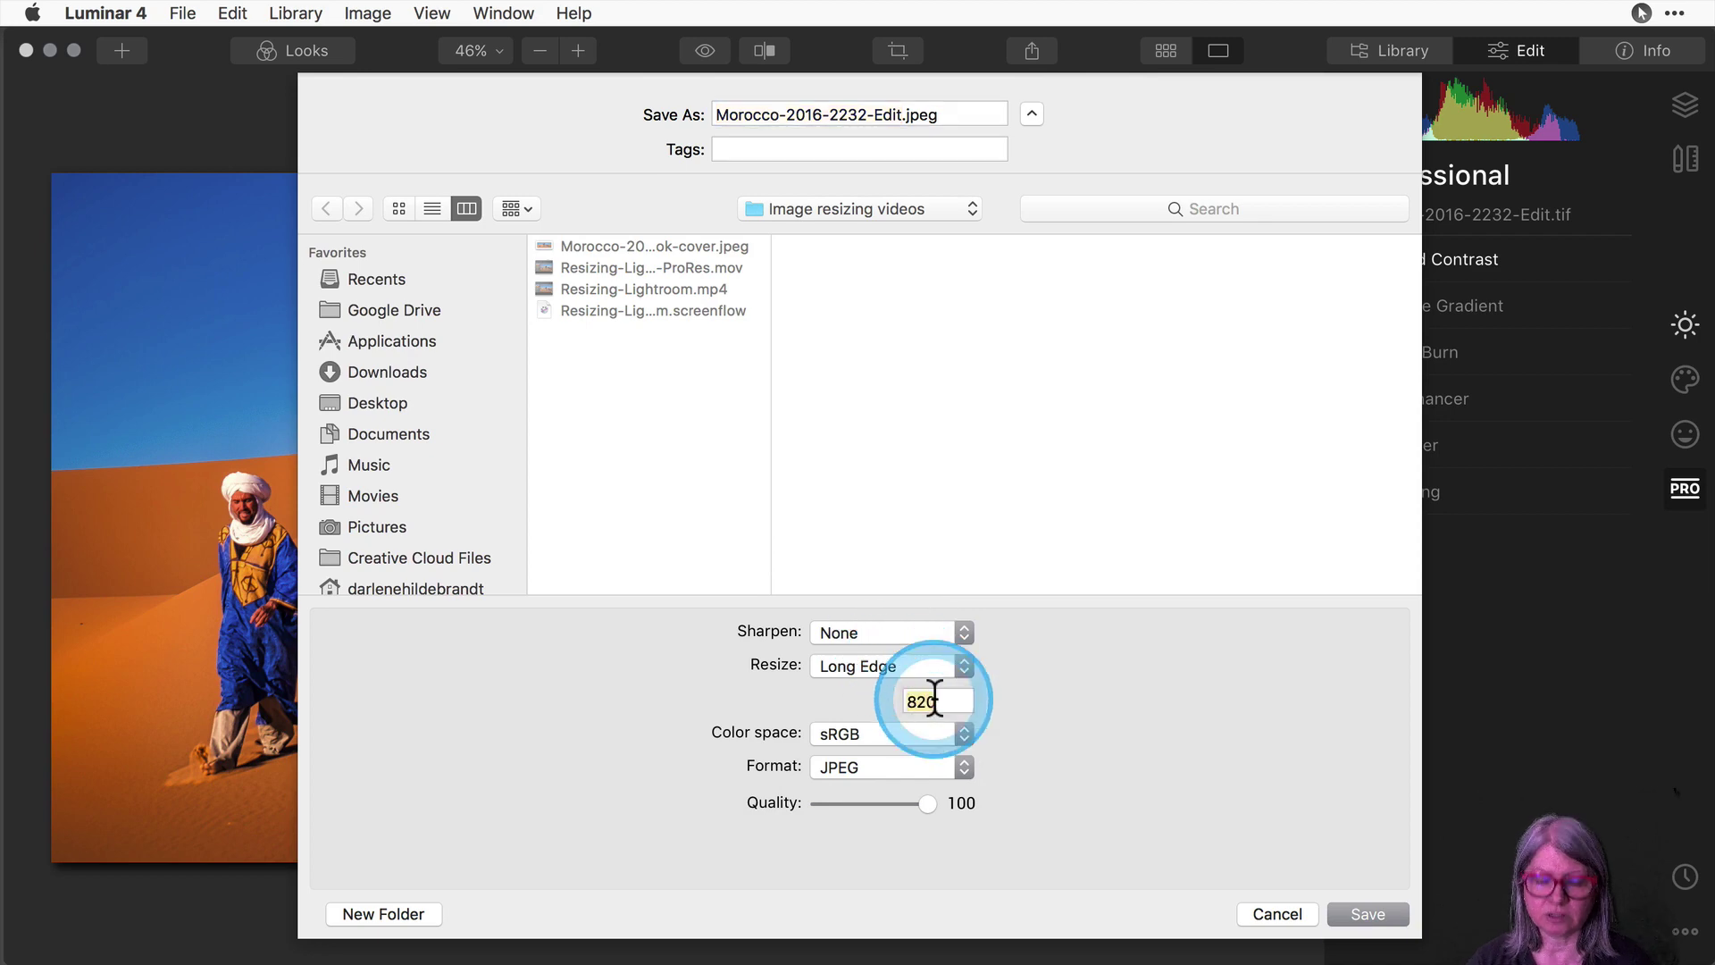
text(800)
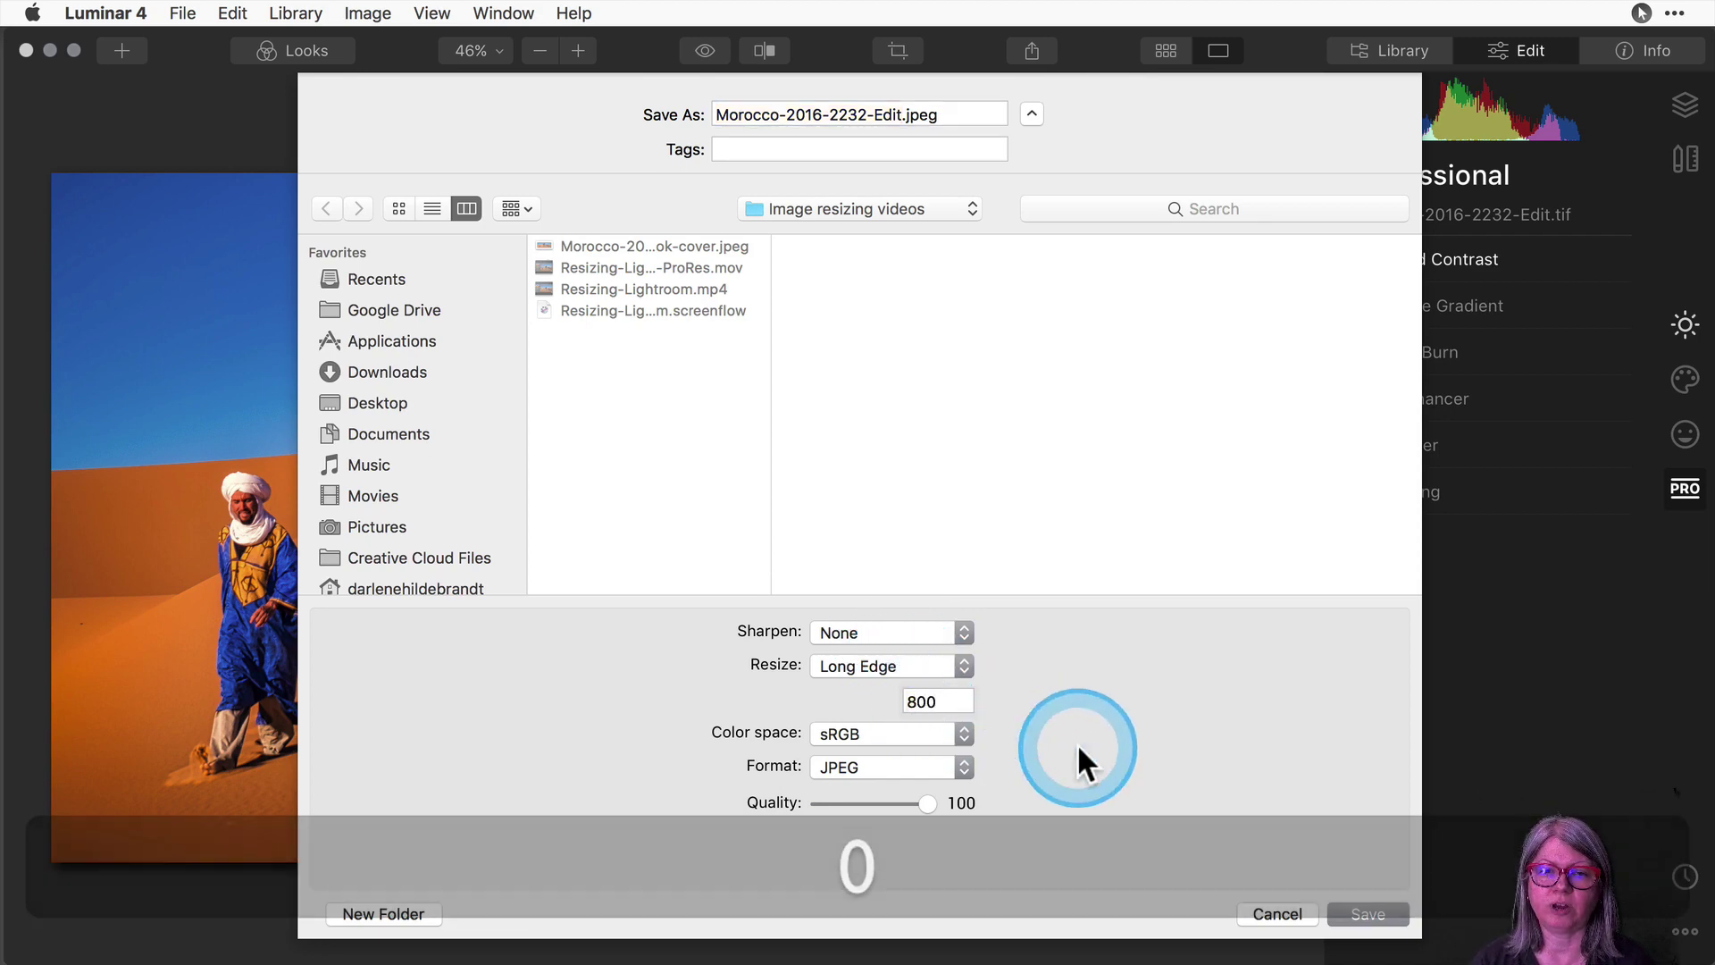
click(947, 798)
drag(947, 798, 886, 797)
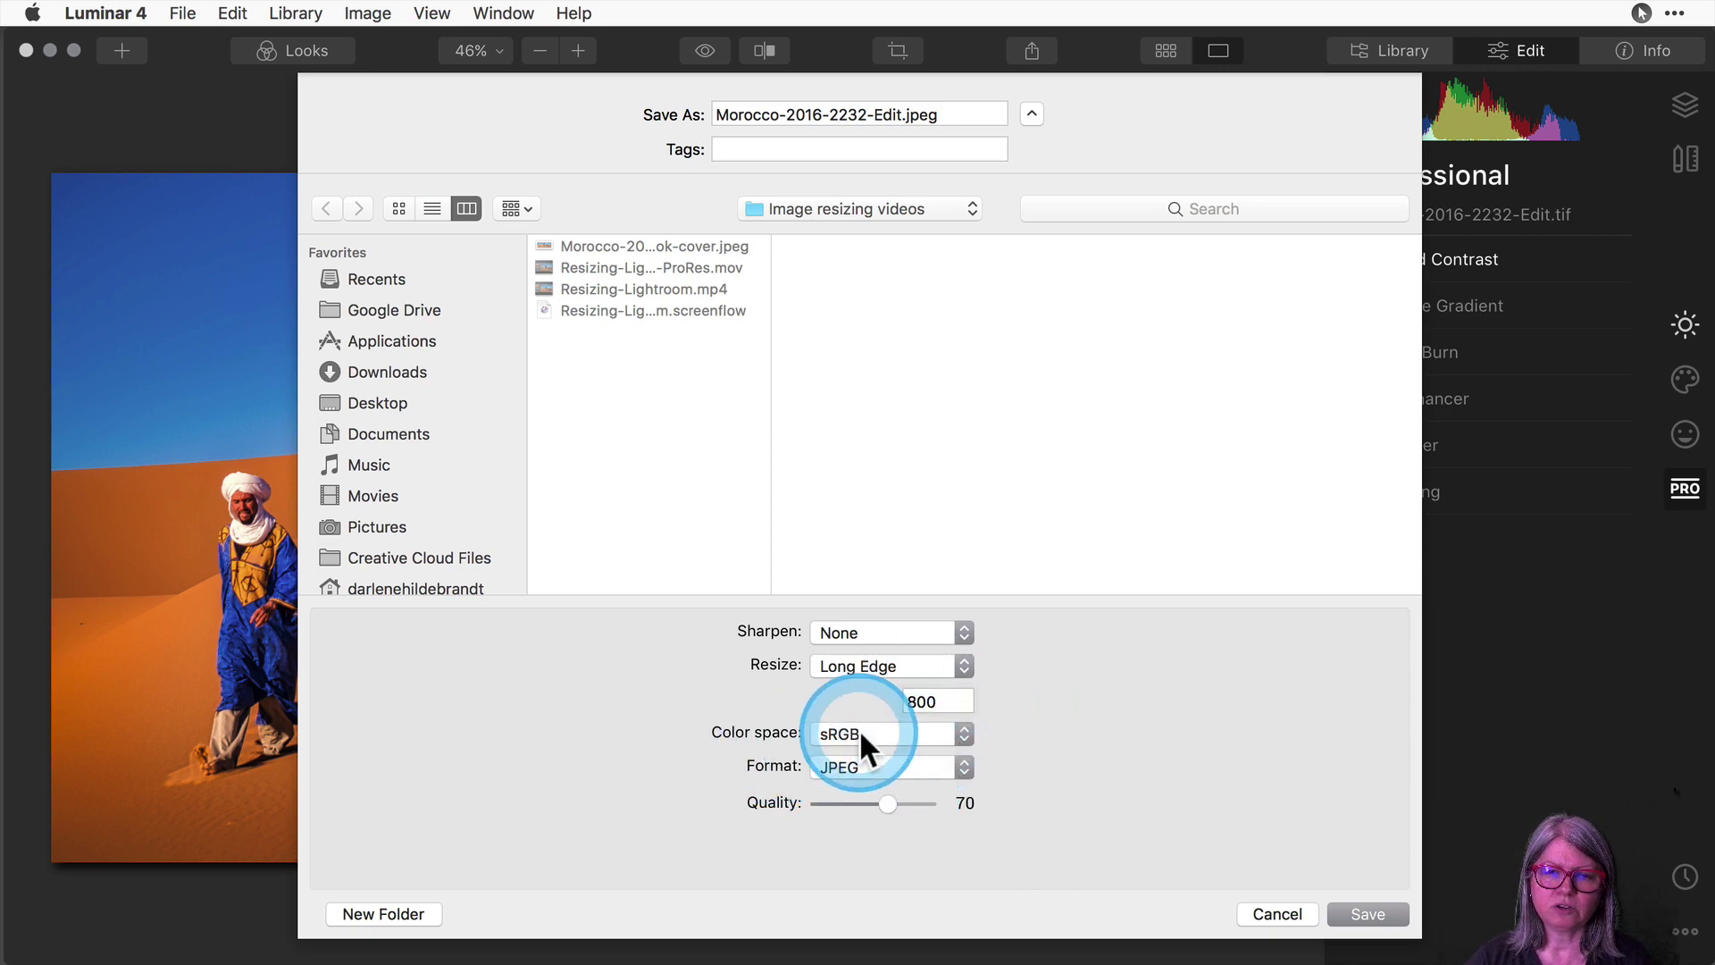
Check the Color space options and keep sRGB for the export.
click(892, 731)
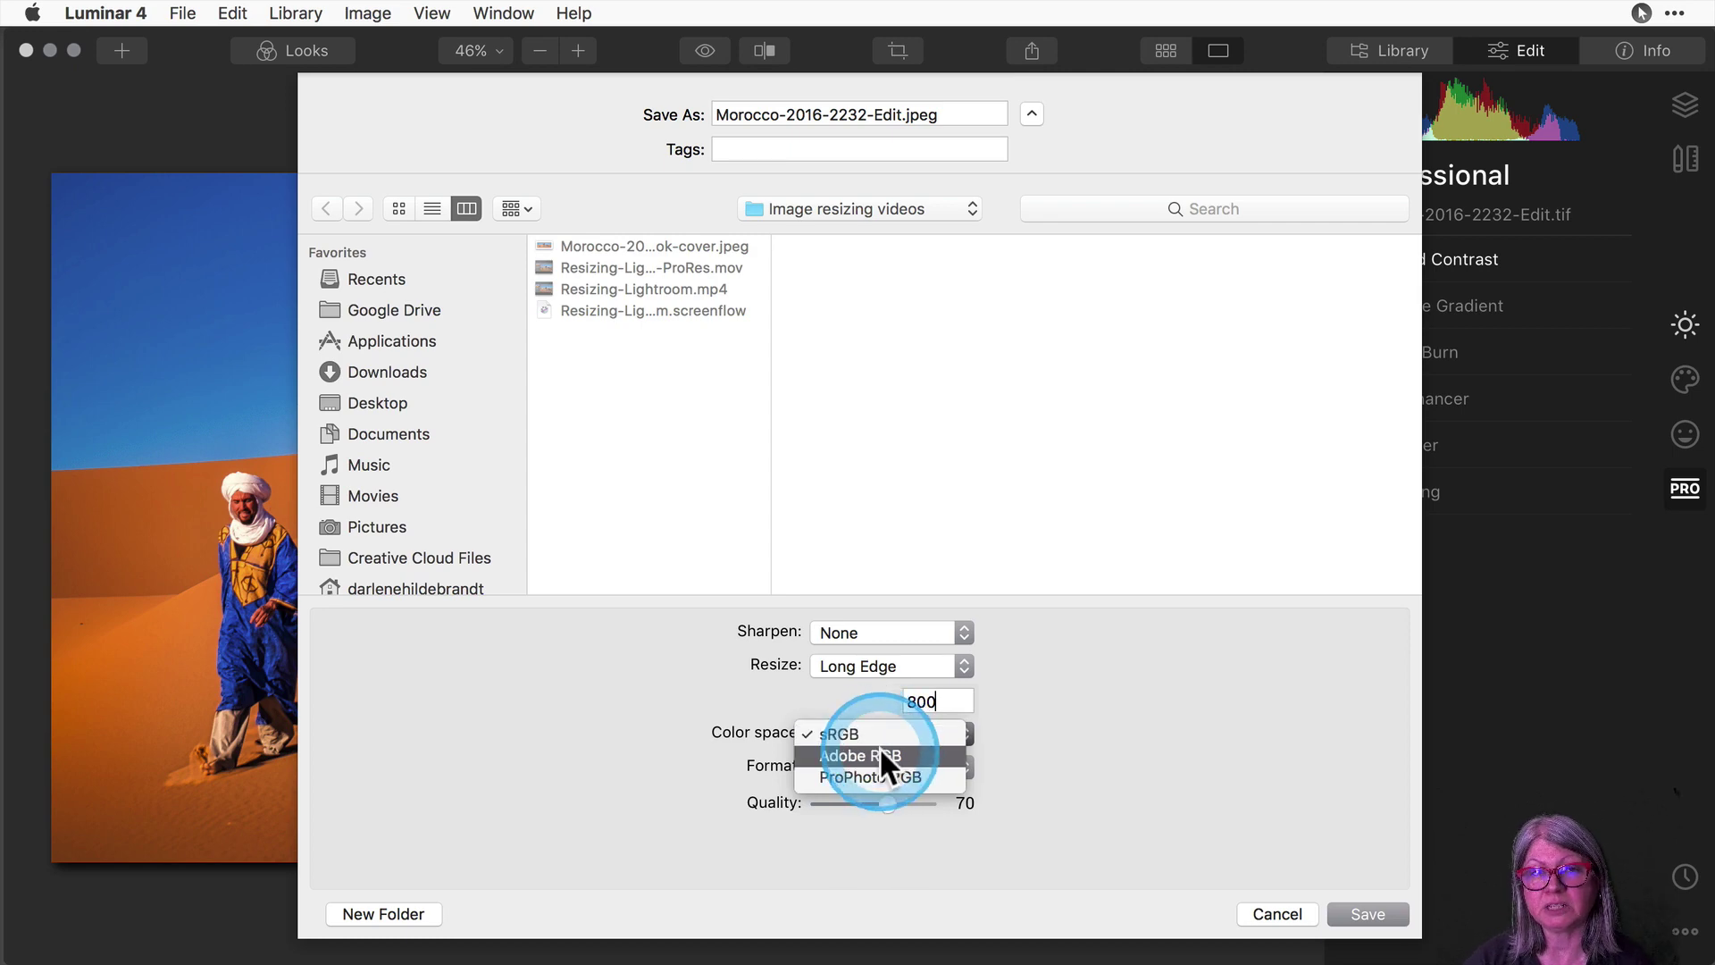
click(878, 773)
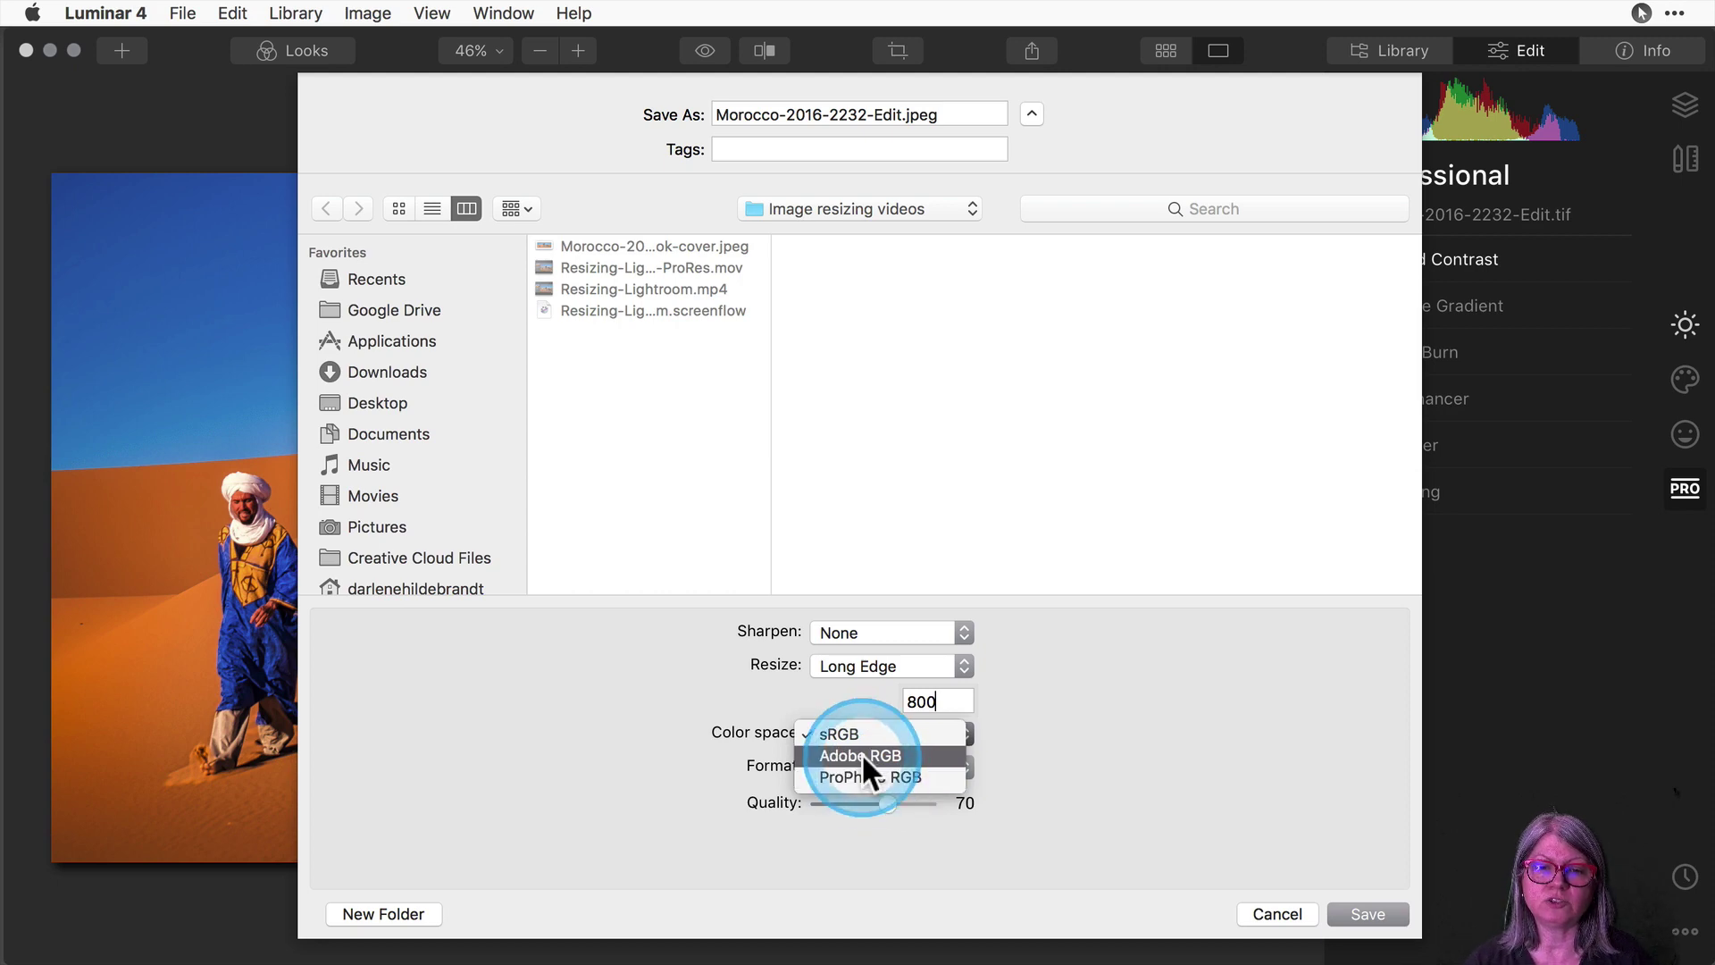
click(869, 738)
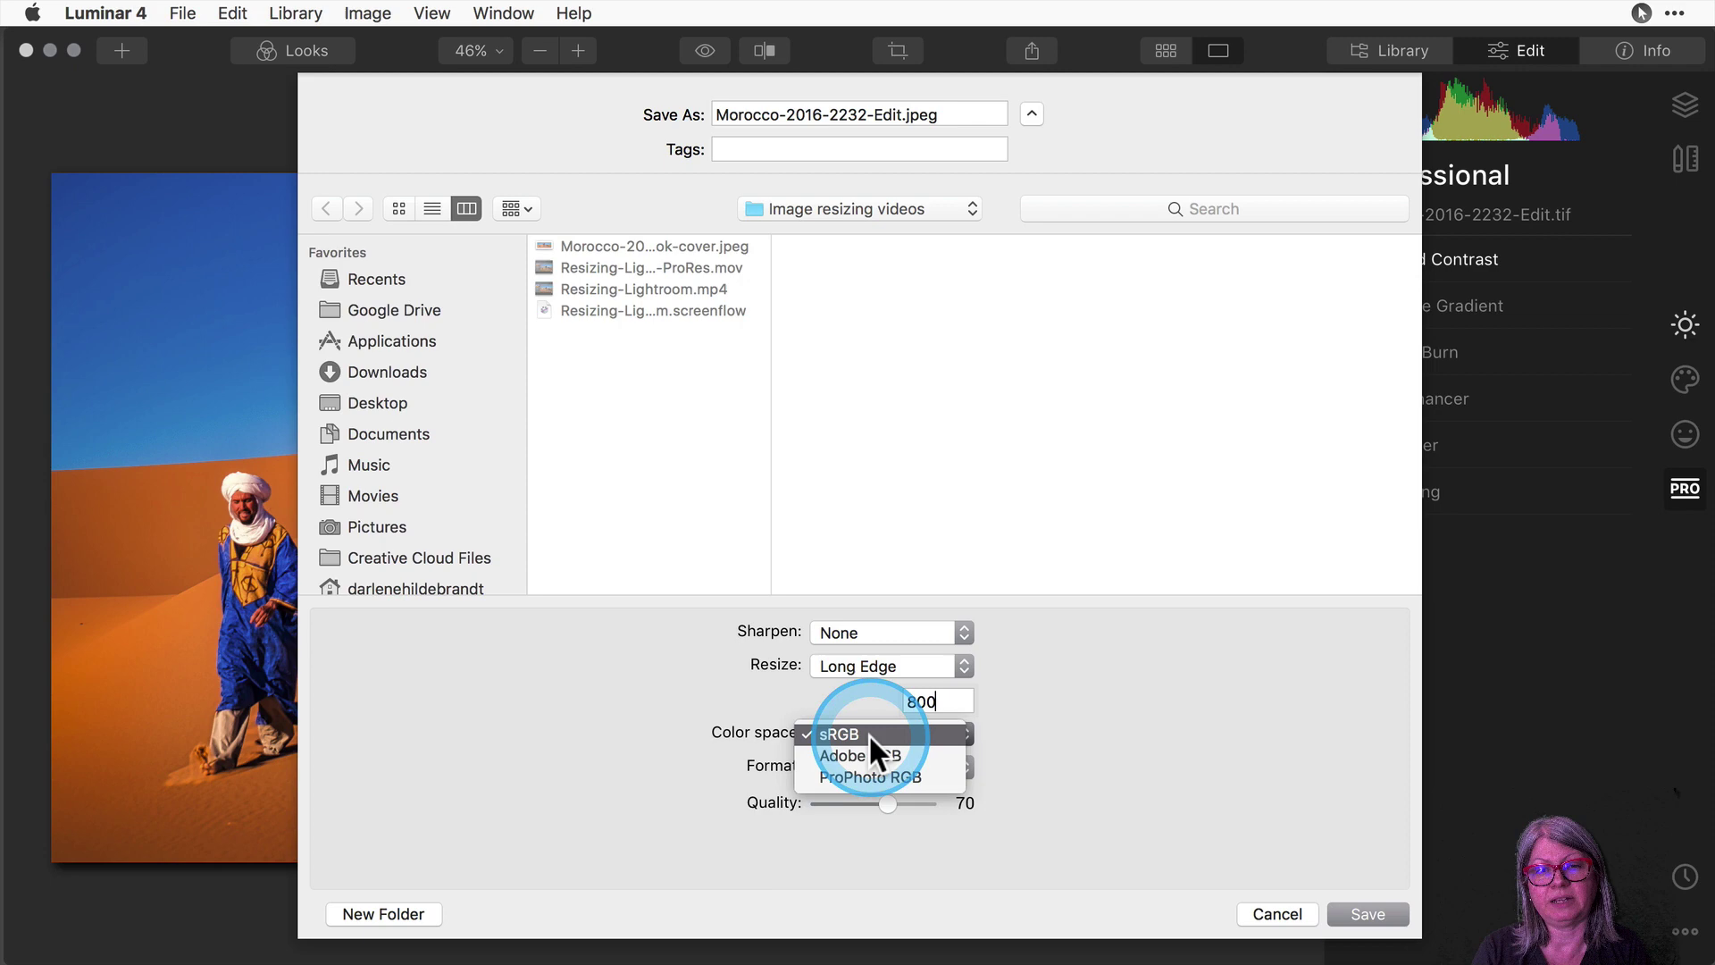
click(874, 770)
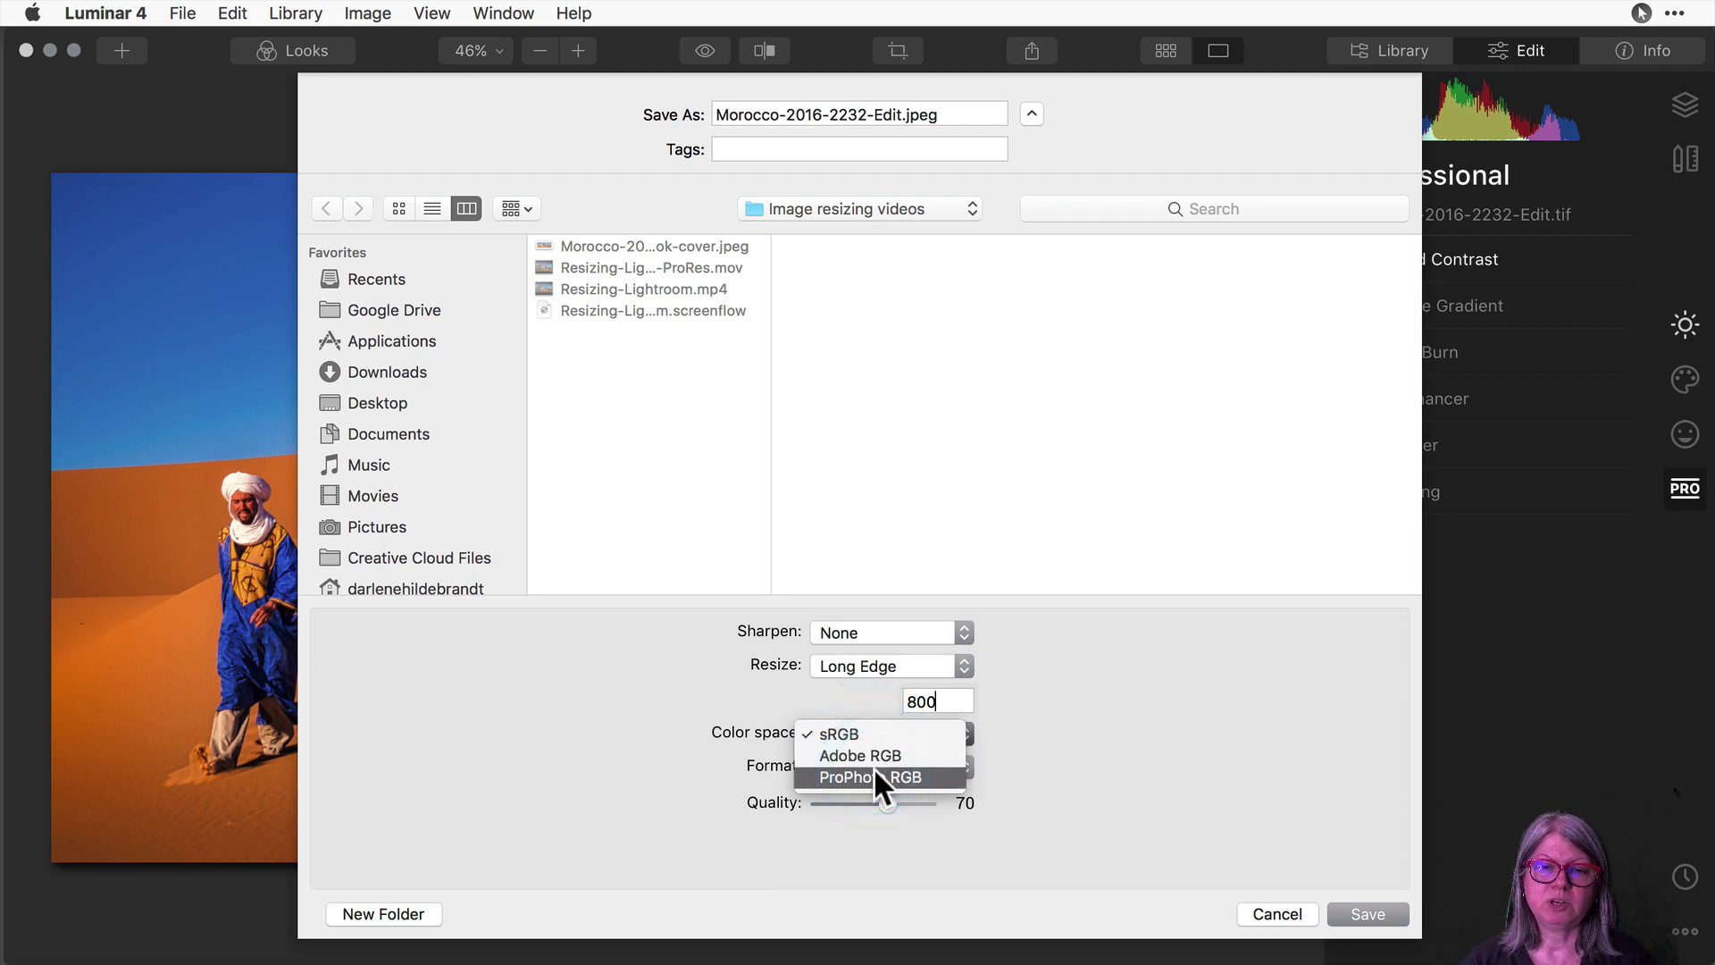
click(855, 734)
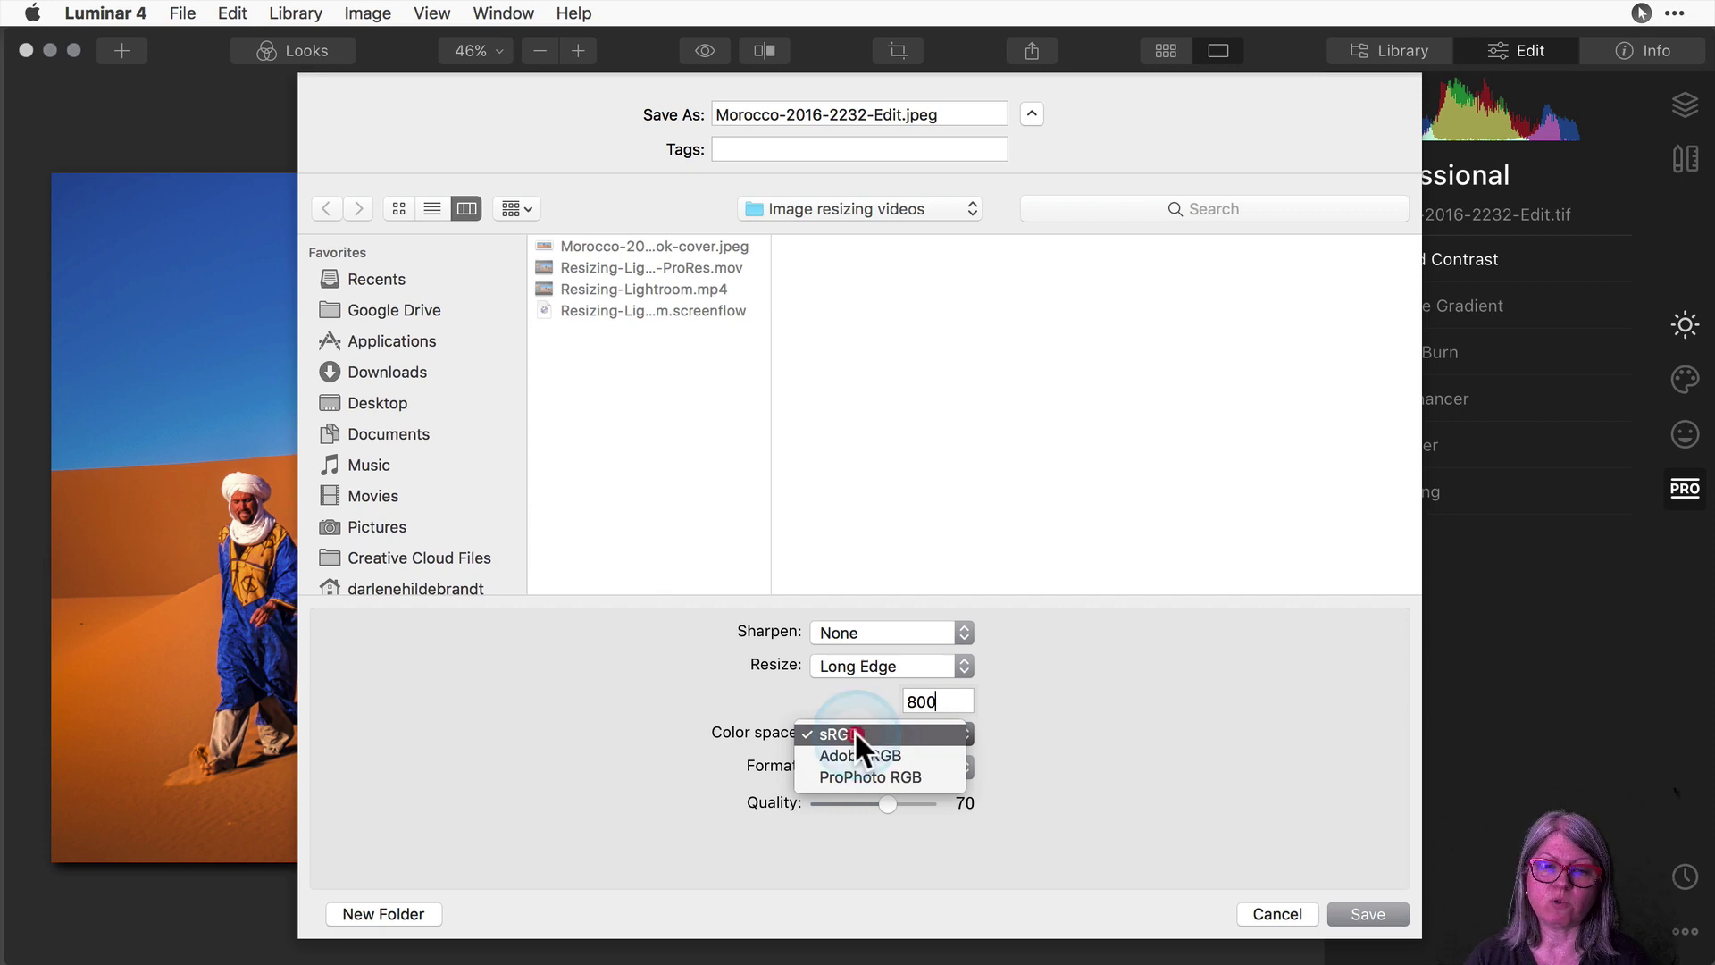
click(854, 730)
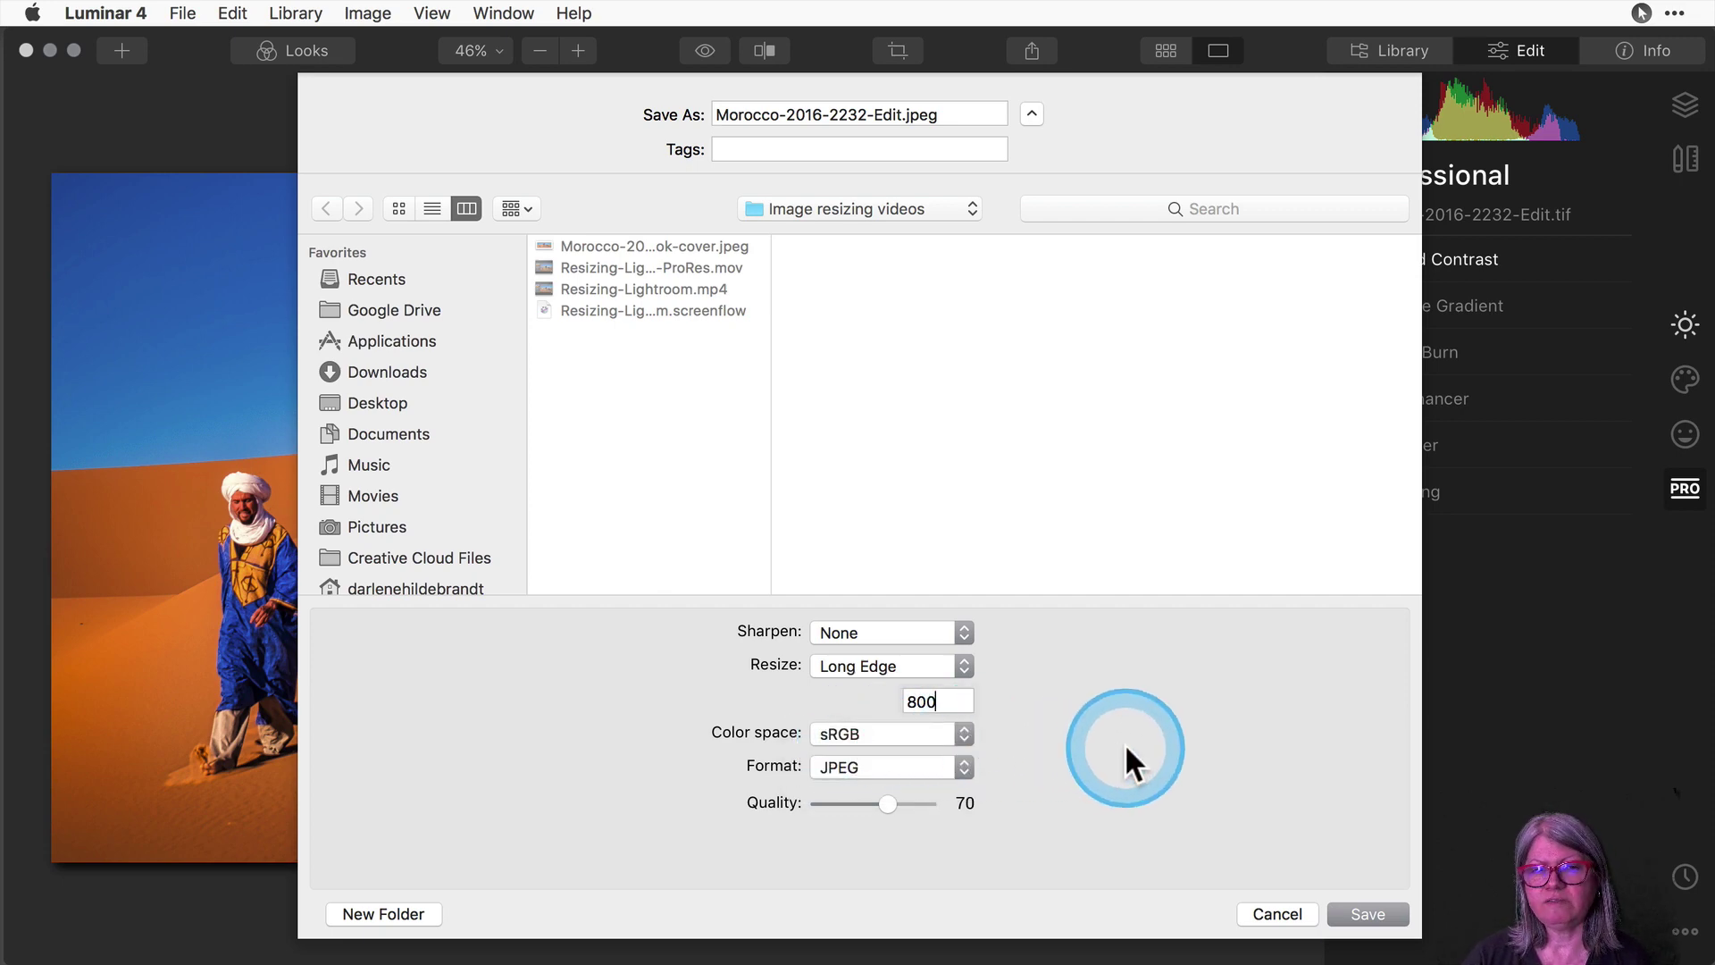
click(943, 732)
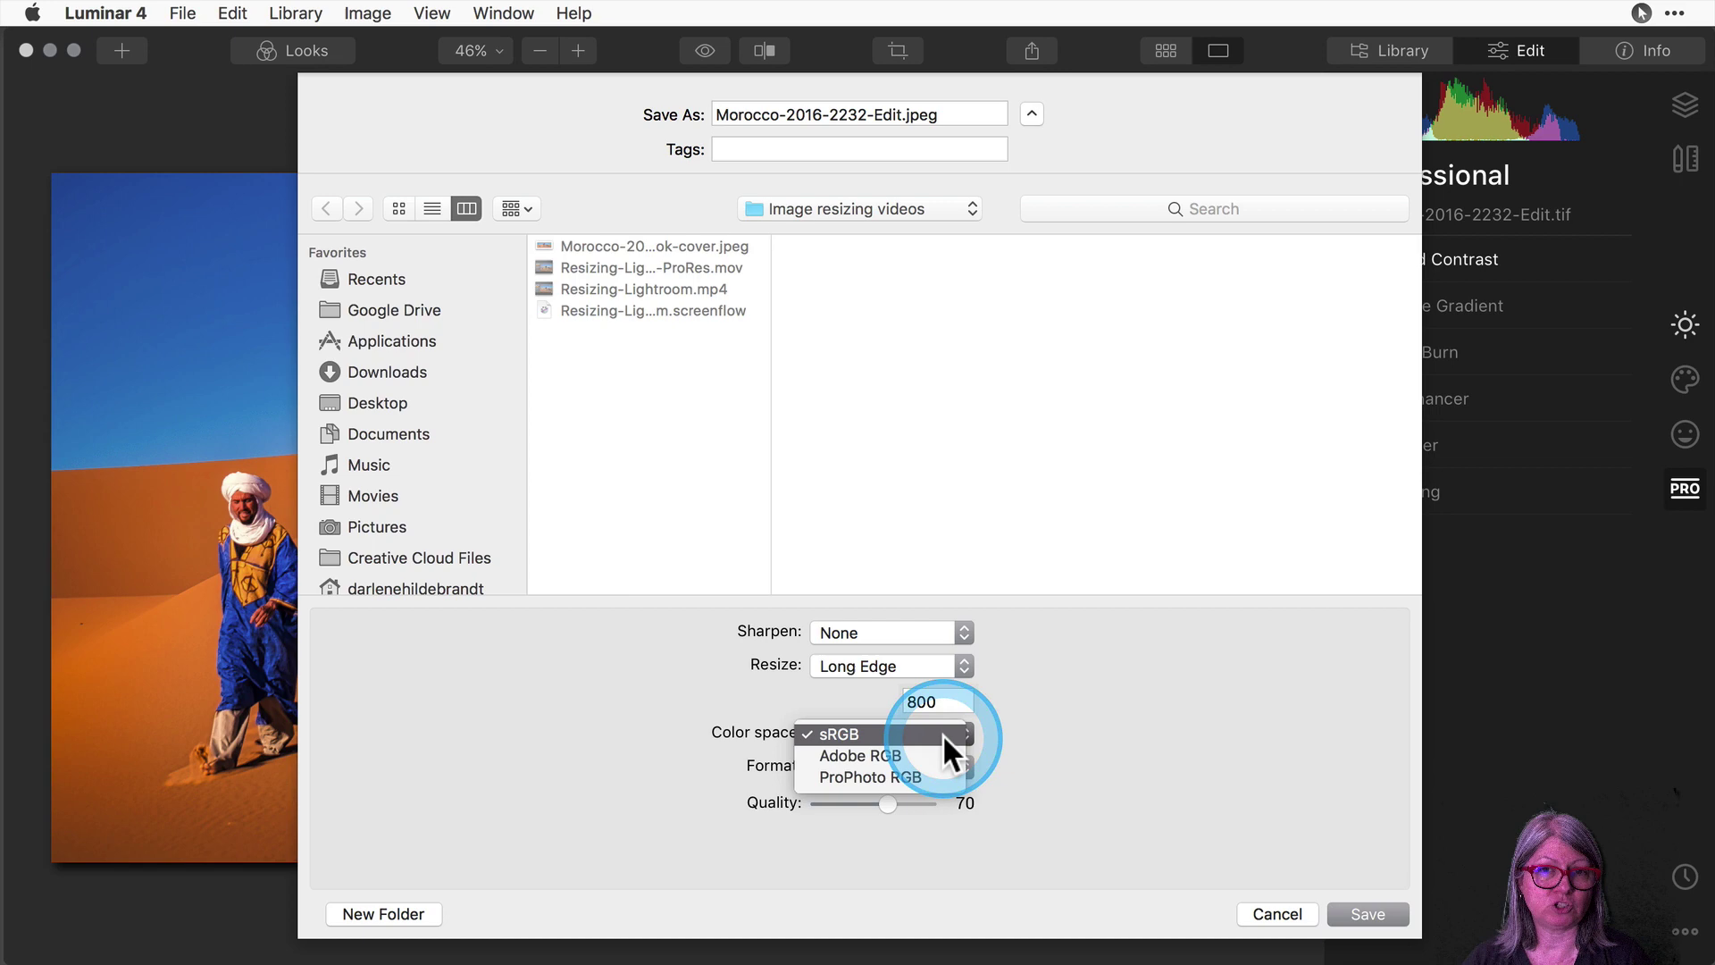
click(916, 750)
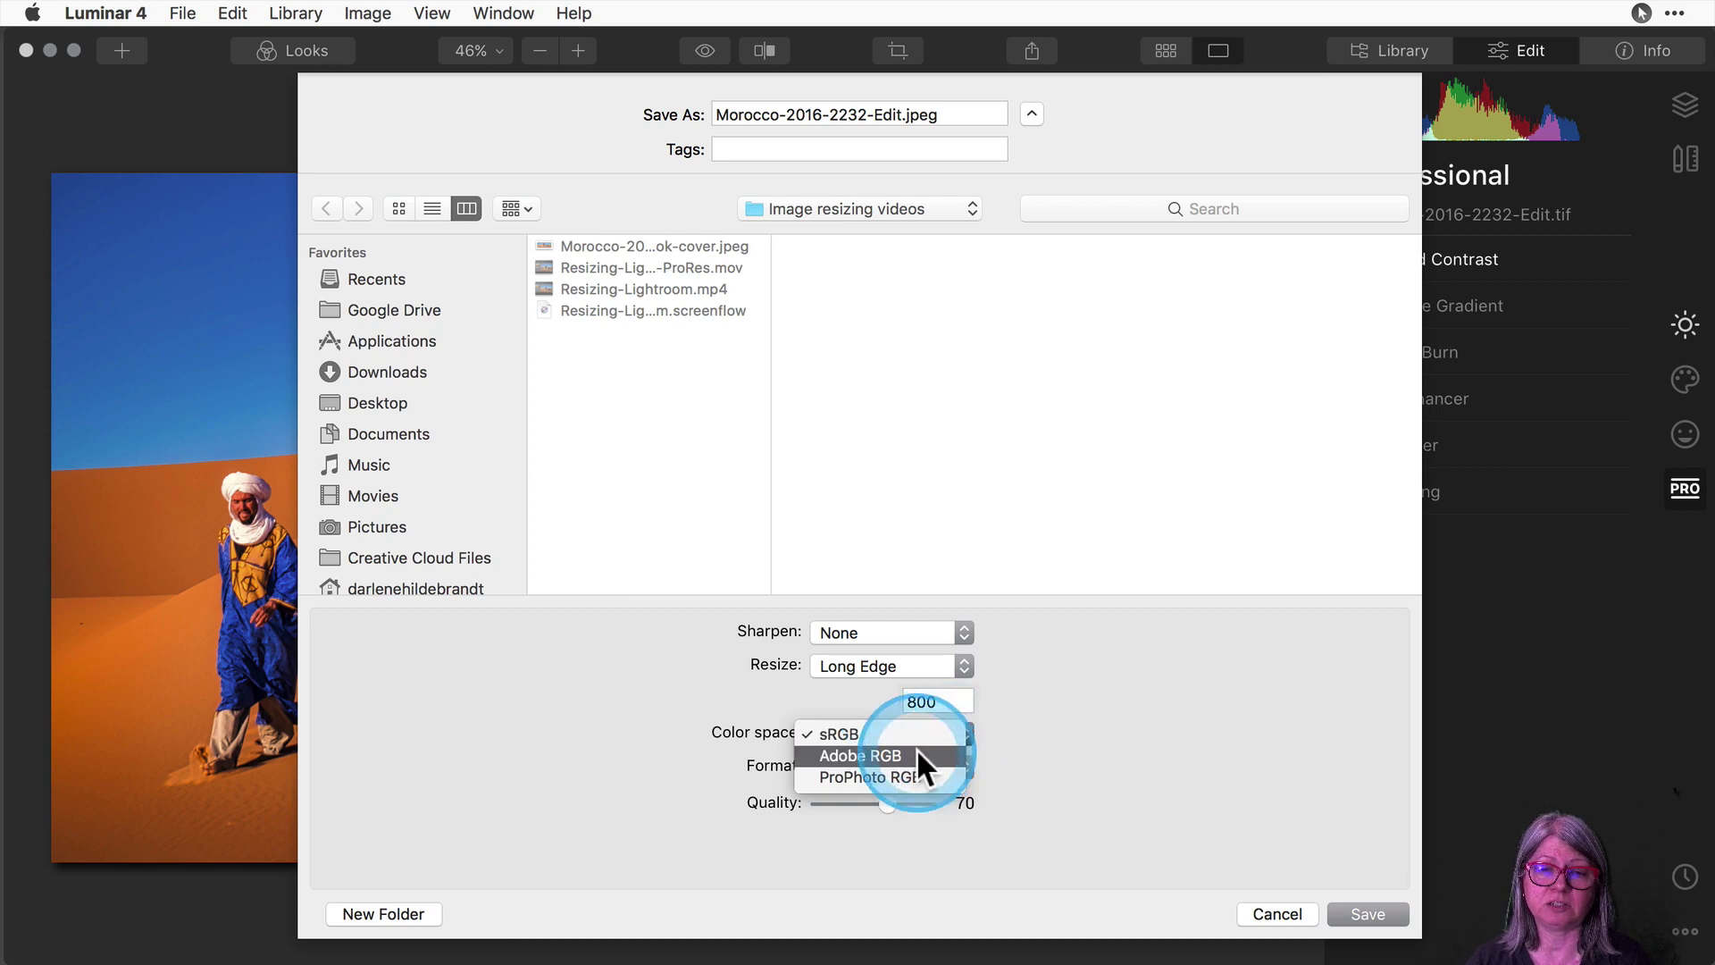
click(870, 733)
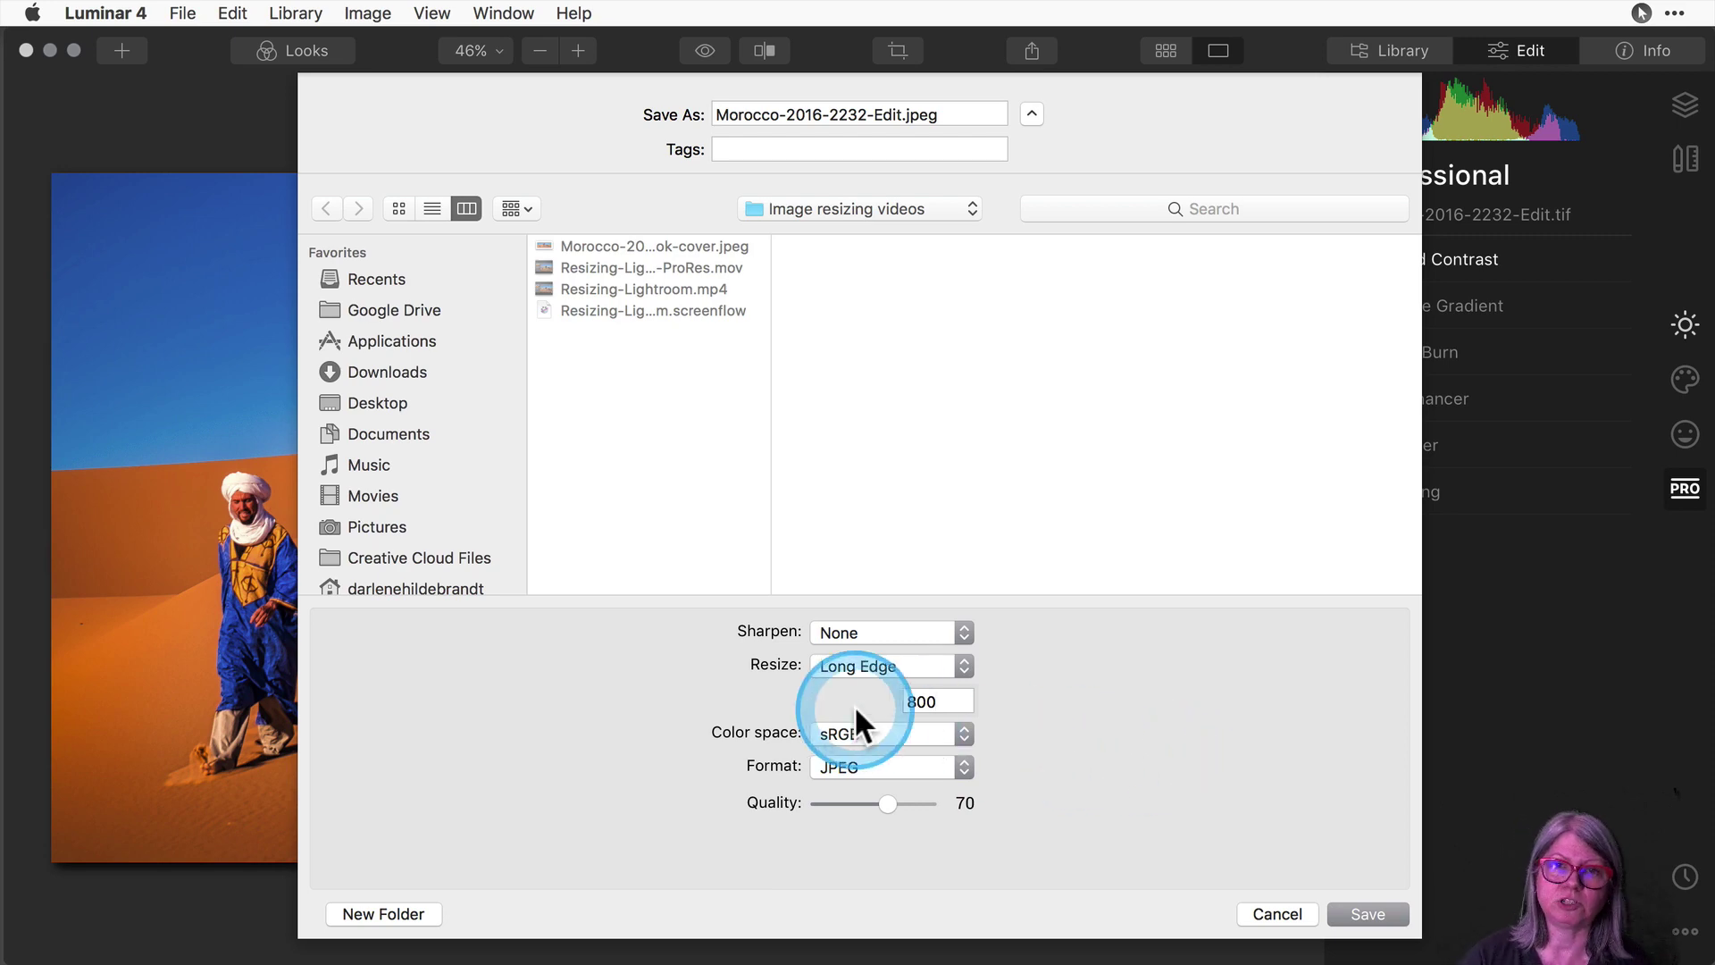
click(1026, 725)
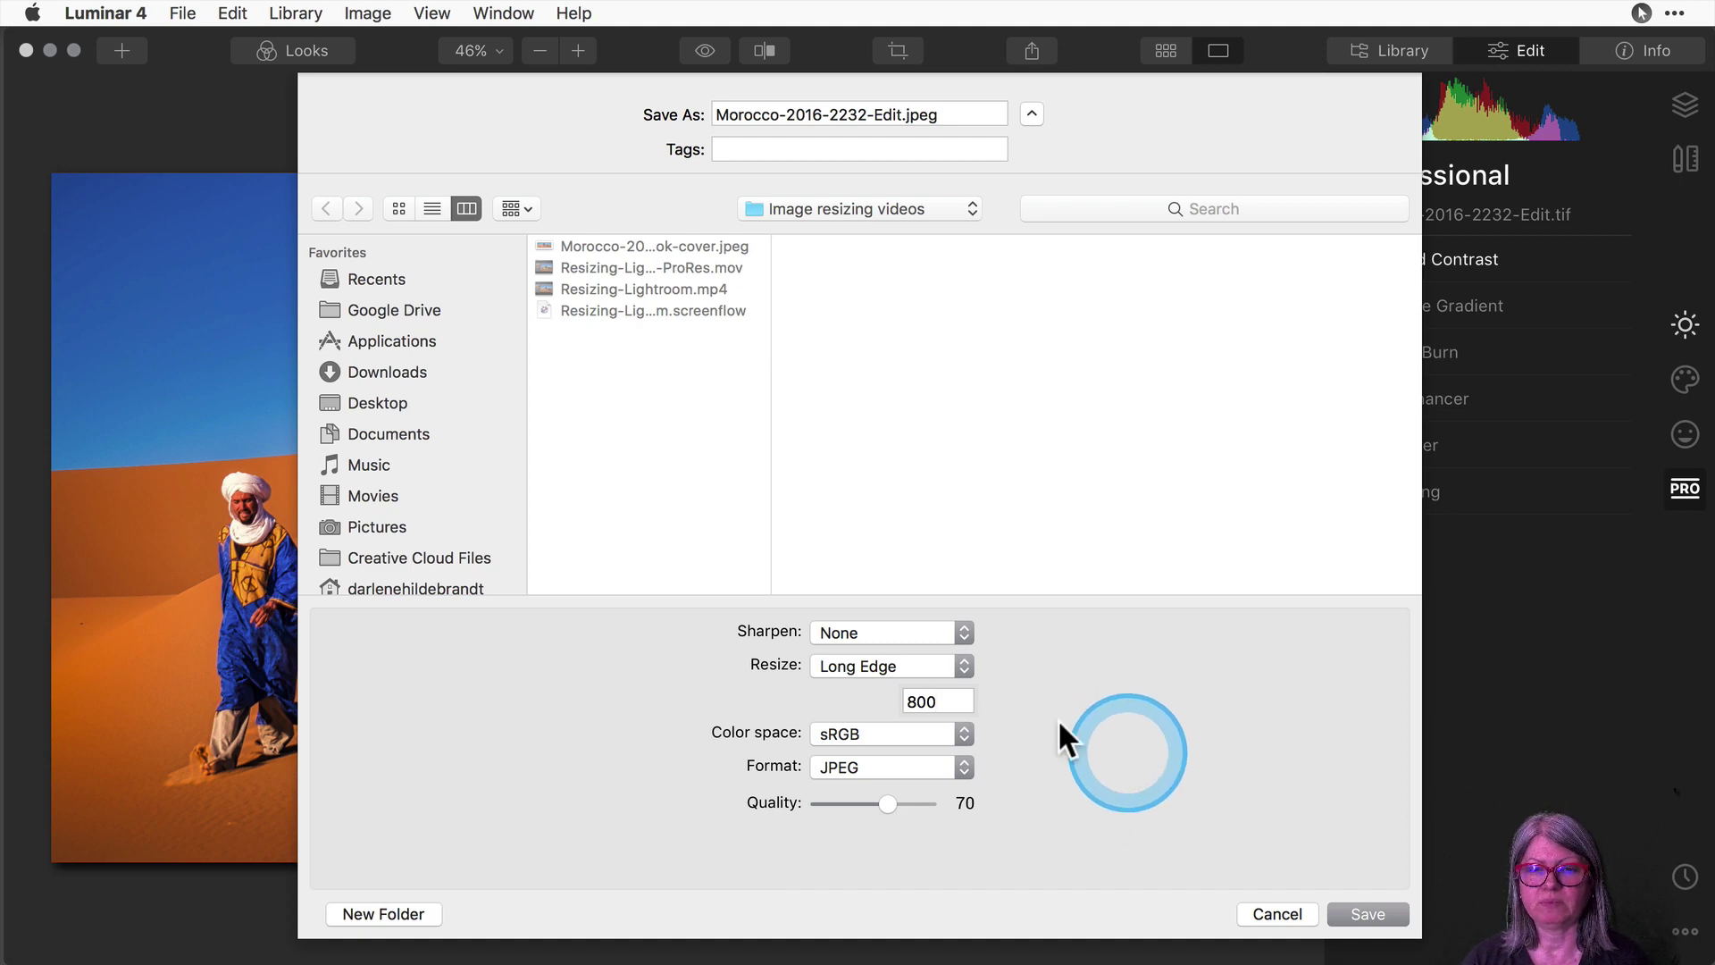
Apply Low output sharpening and save the 800 px, quality 70 JPEG.
click(873, 633)
click(867, 650)
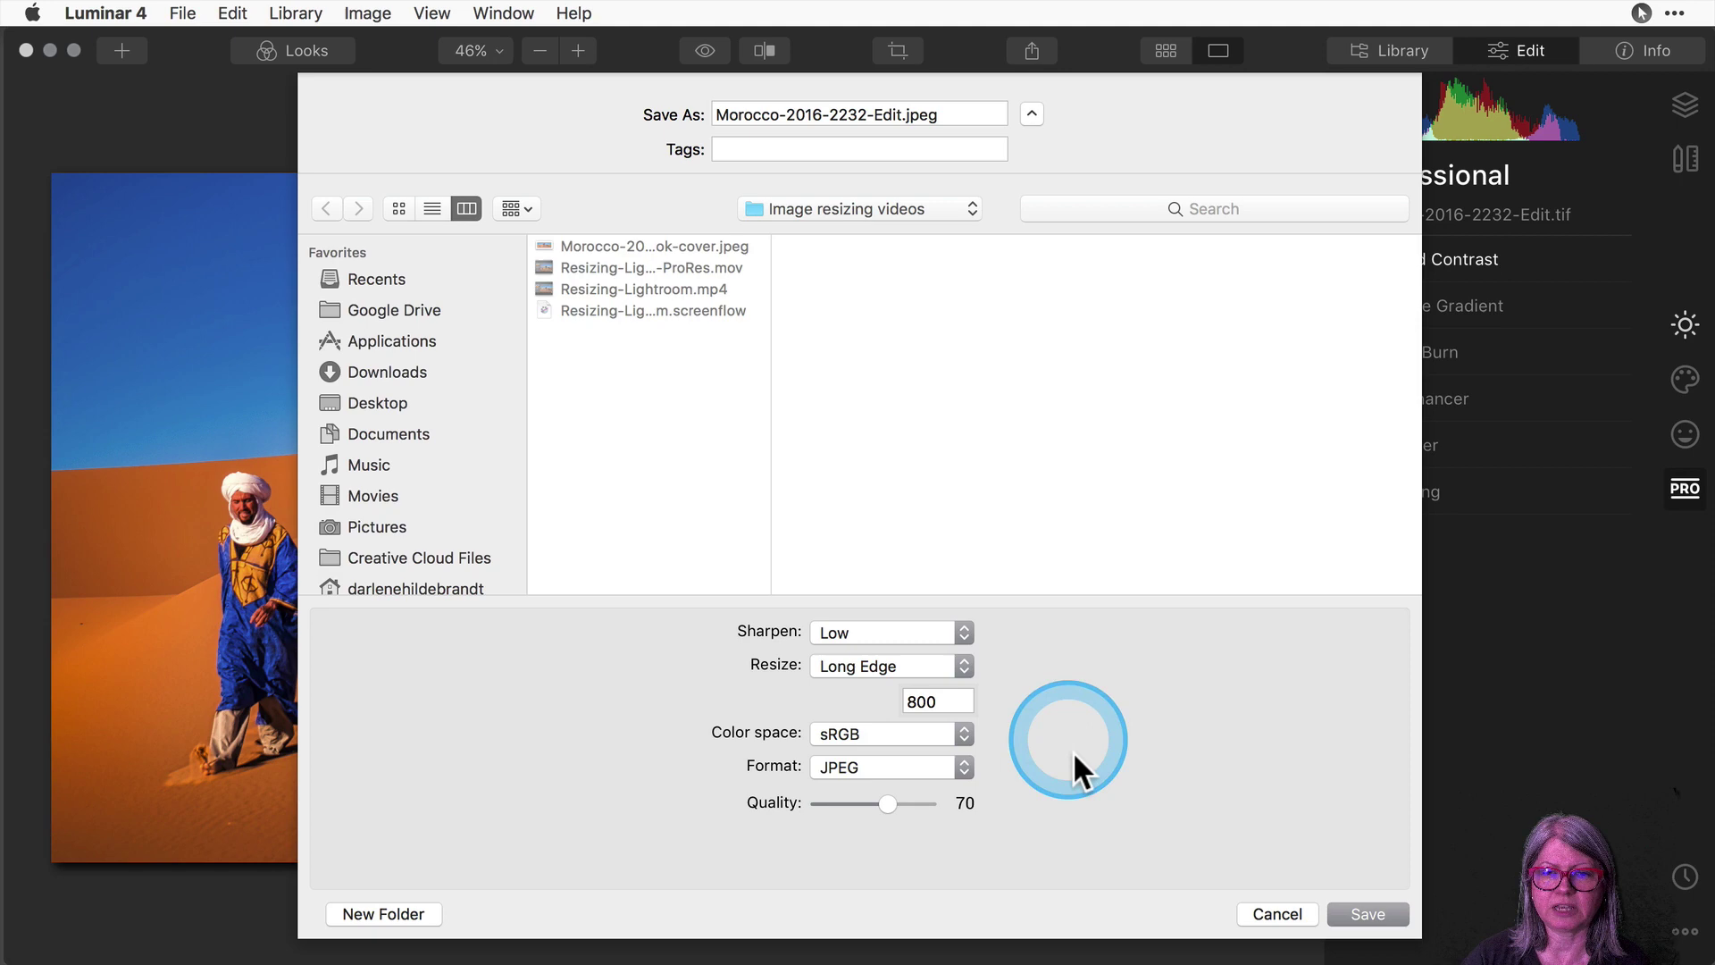
click(1363, 909)
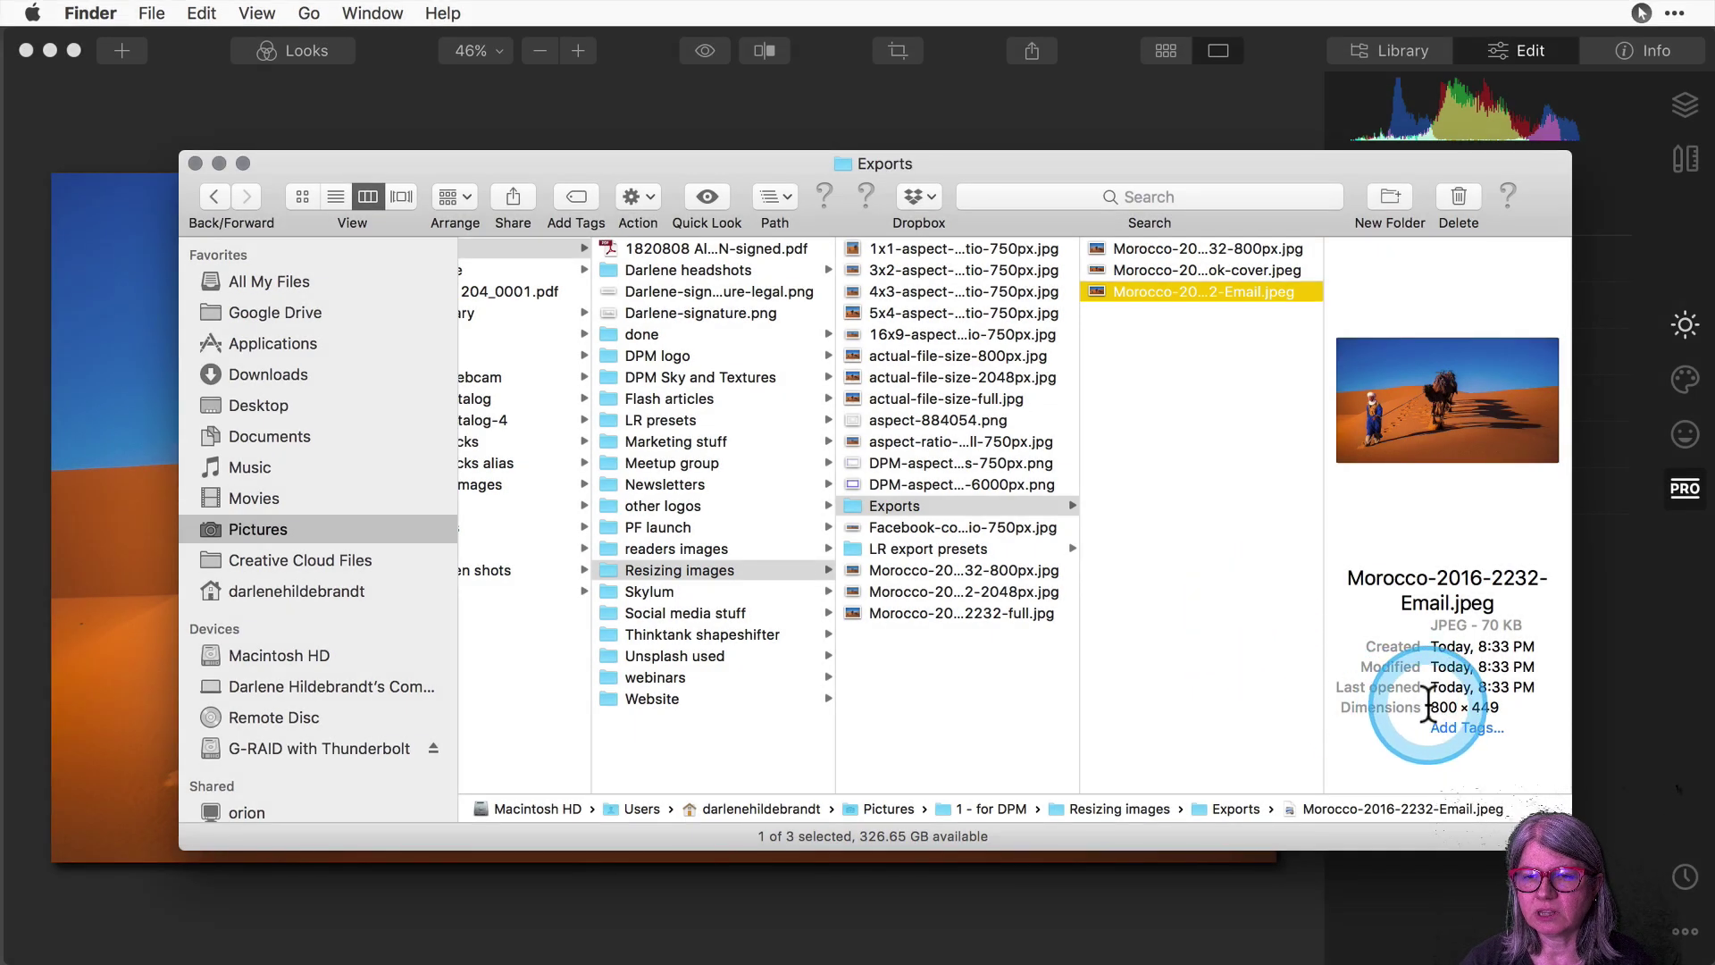
drag(1432, 708, 1510, 710)
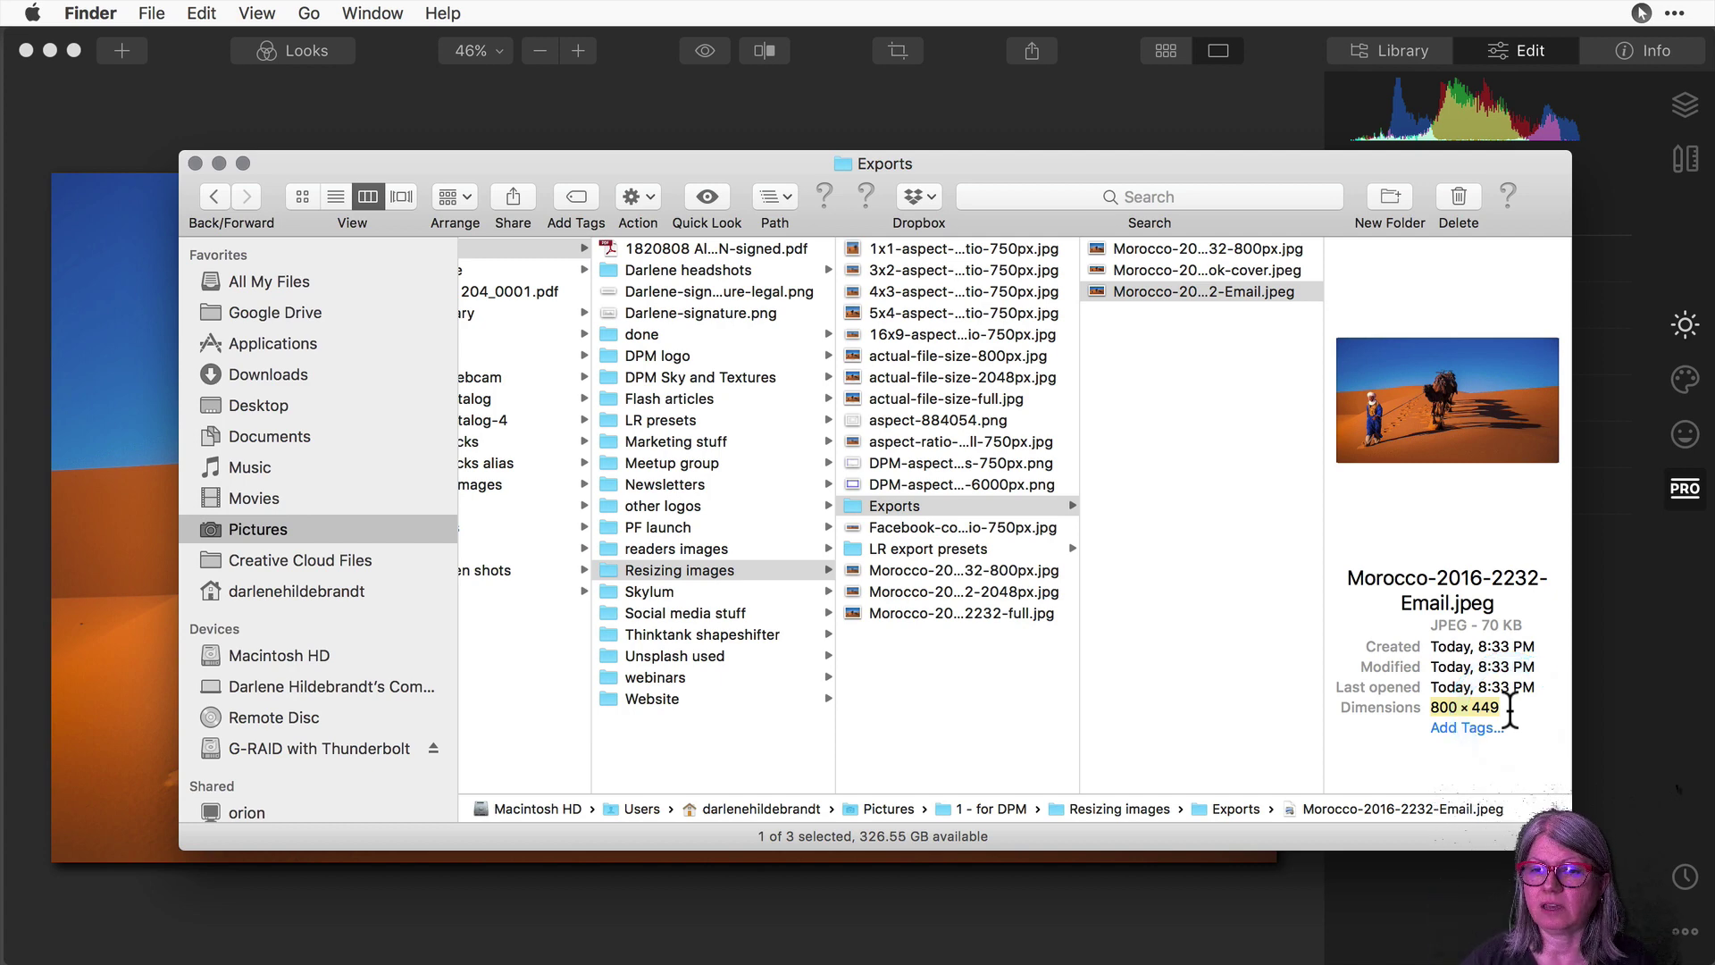
click(1518, 628)
drag(1541, 628, 1402, 617)
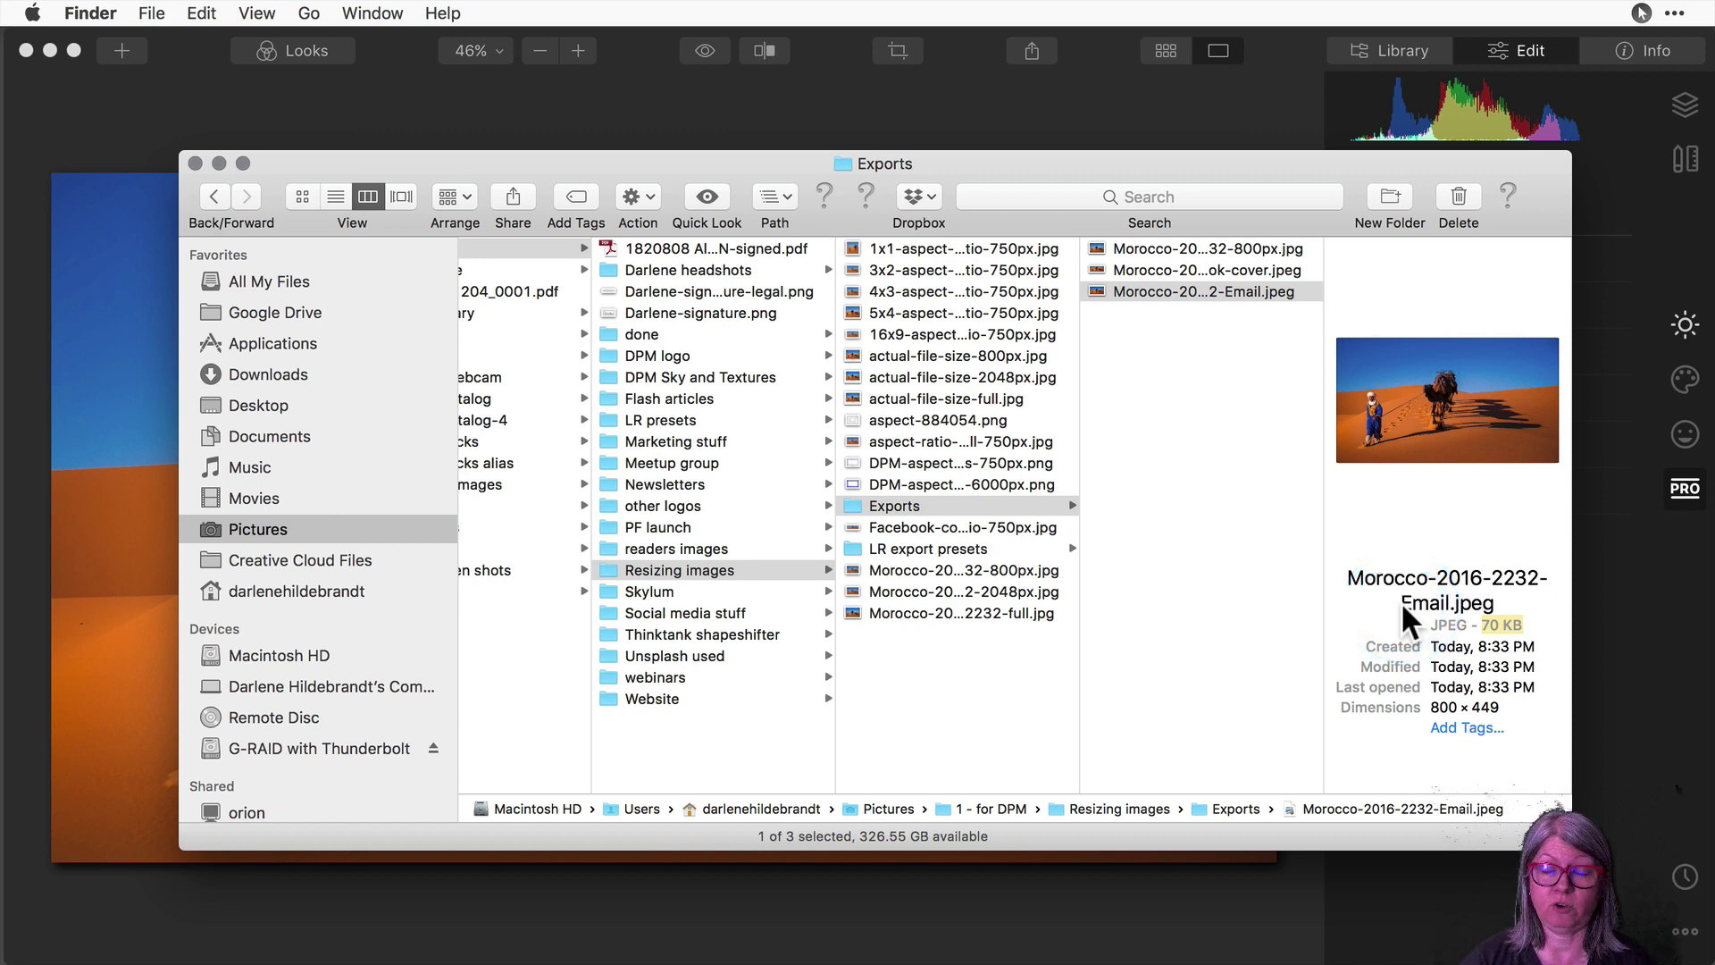
drag(1400, 608, 1185, 297)
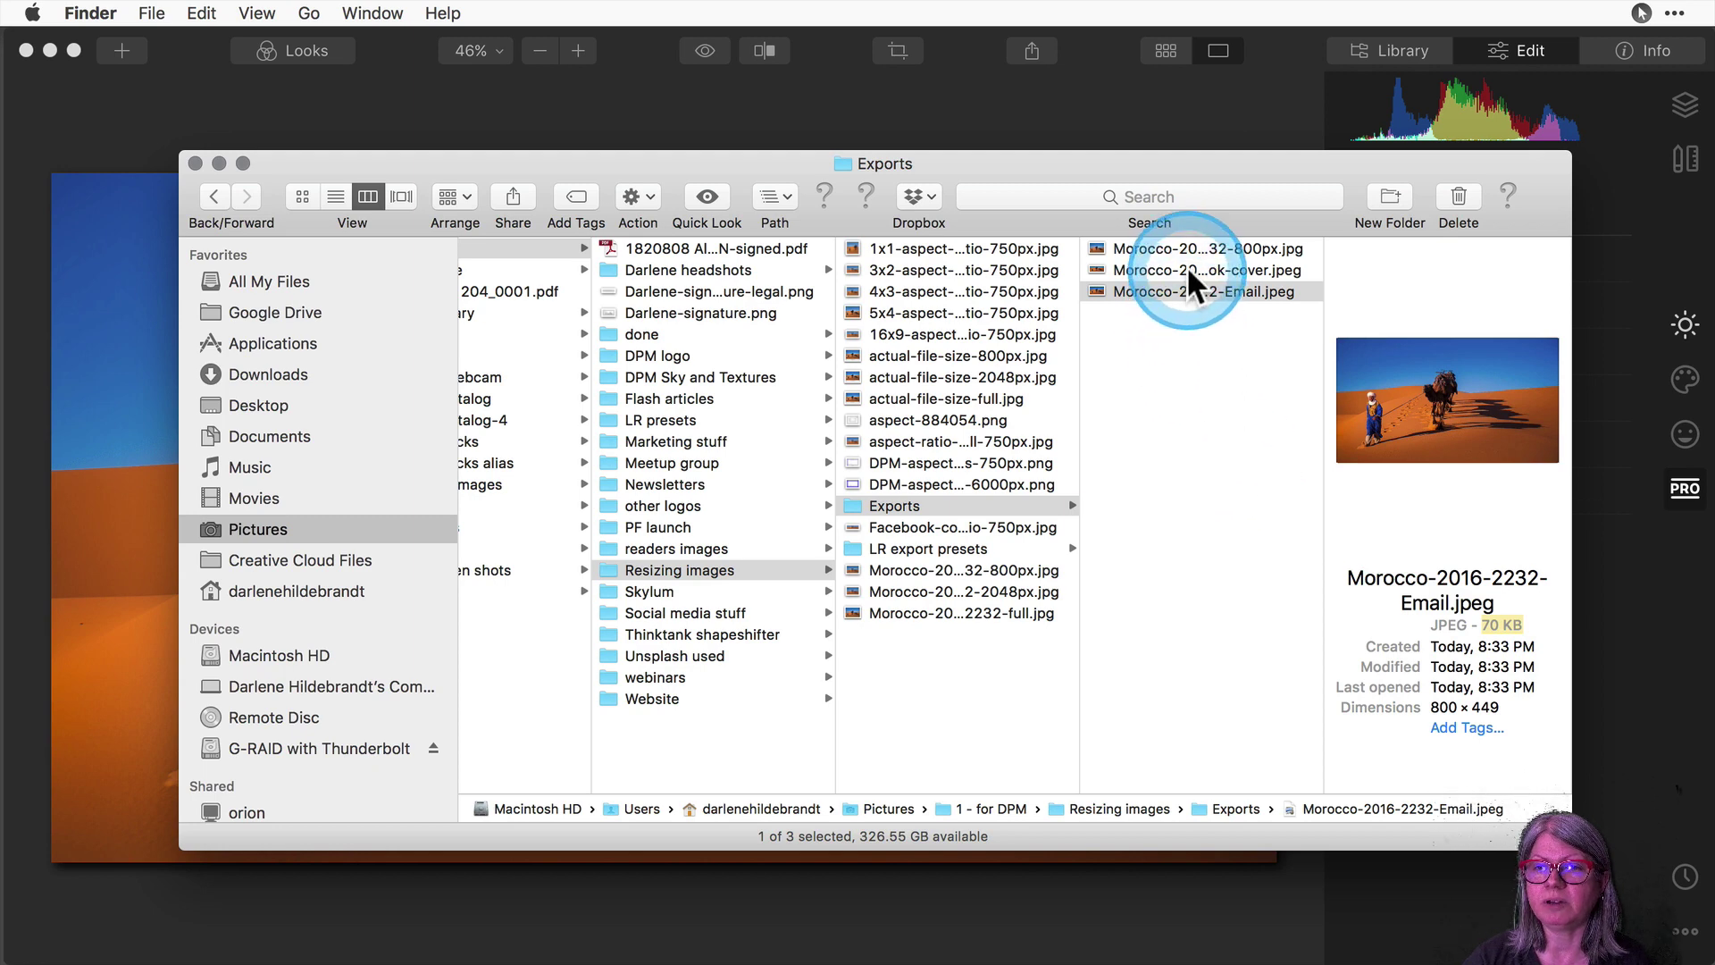
click(1186, 266)
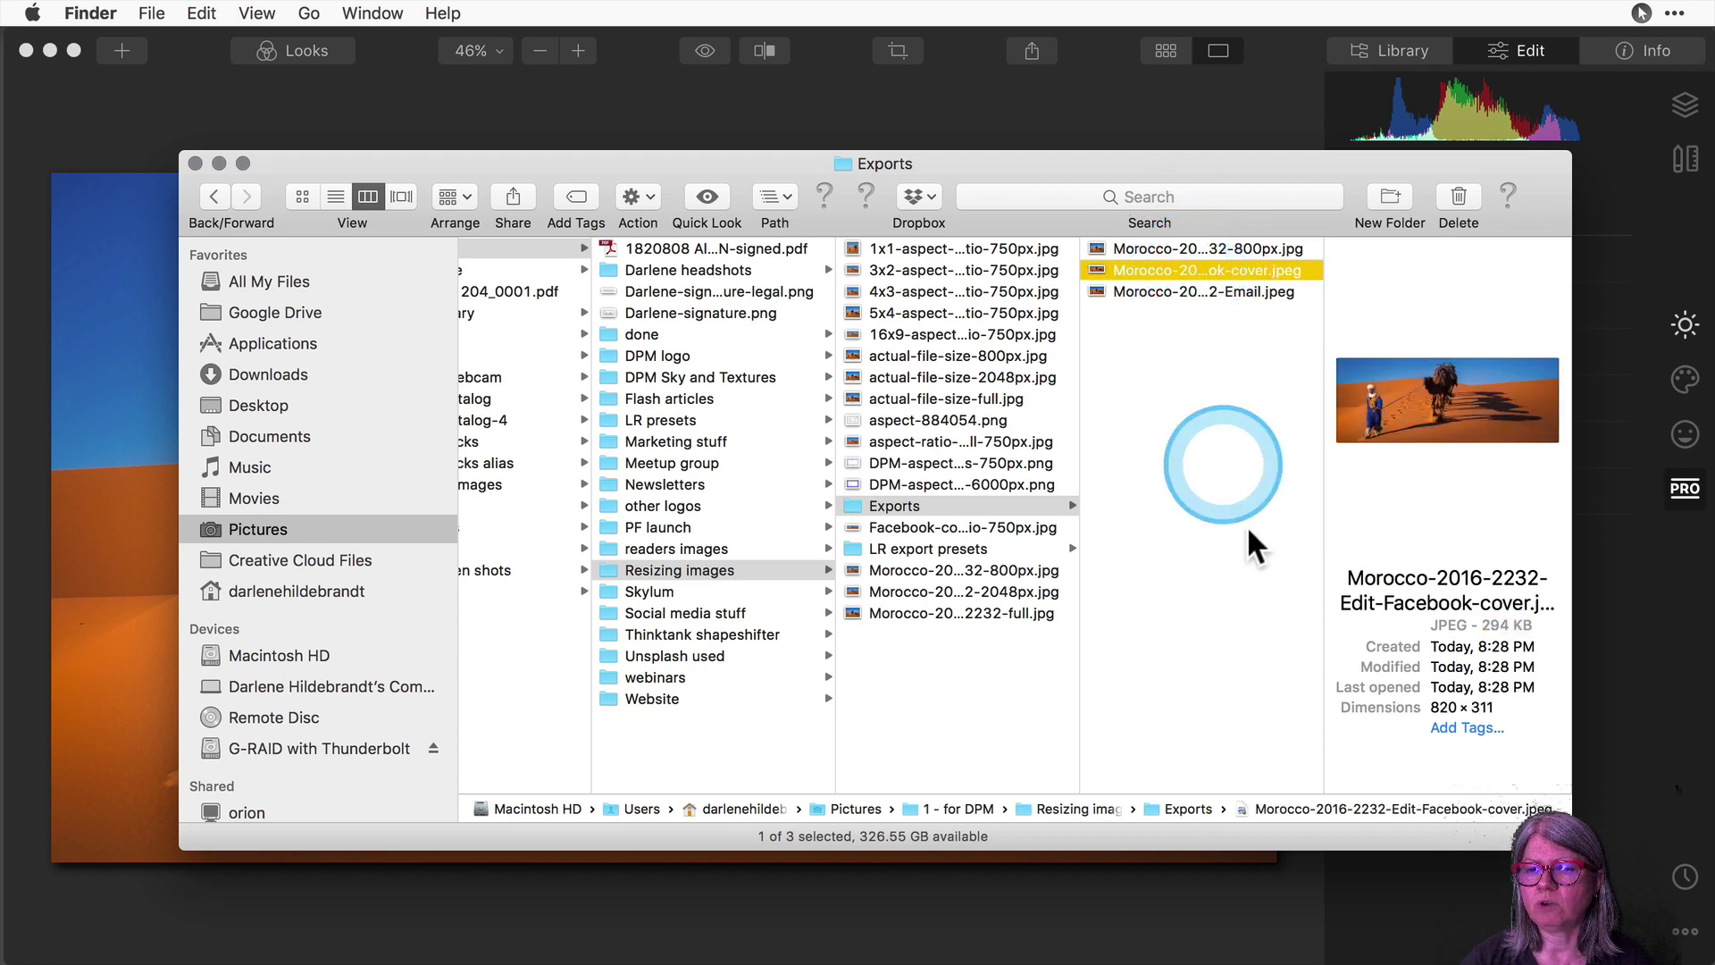
drag(1533, 625, 1479, 627)
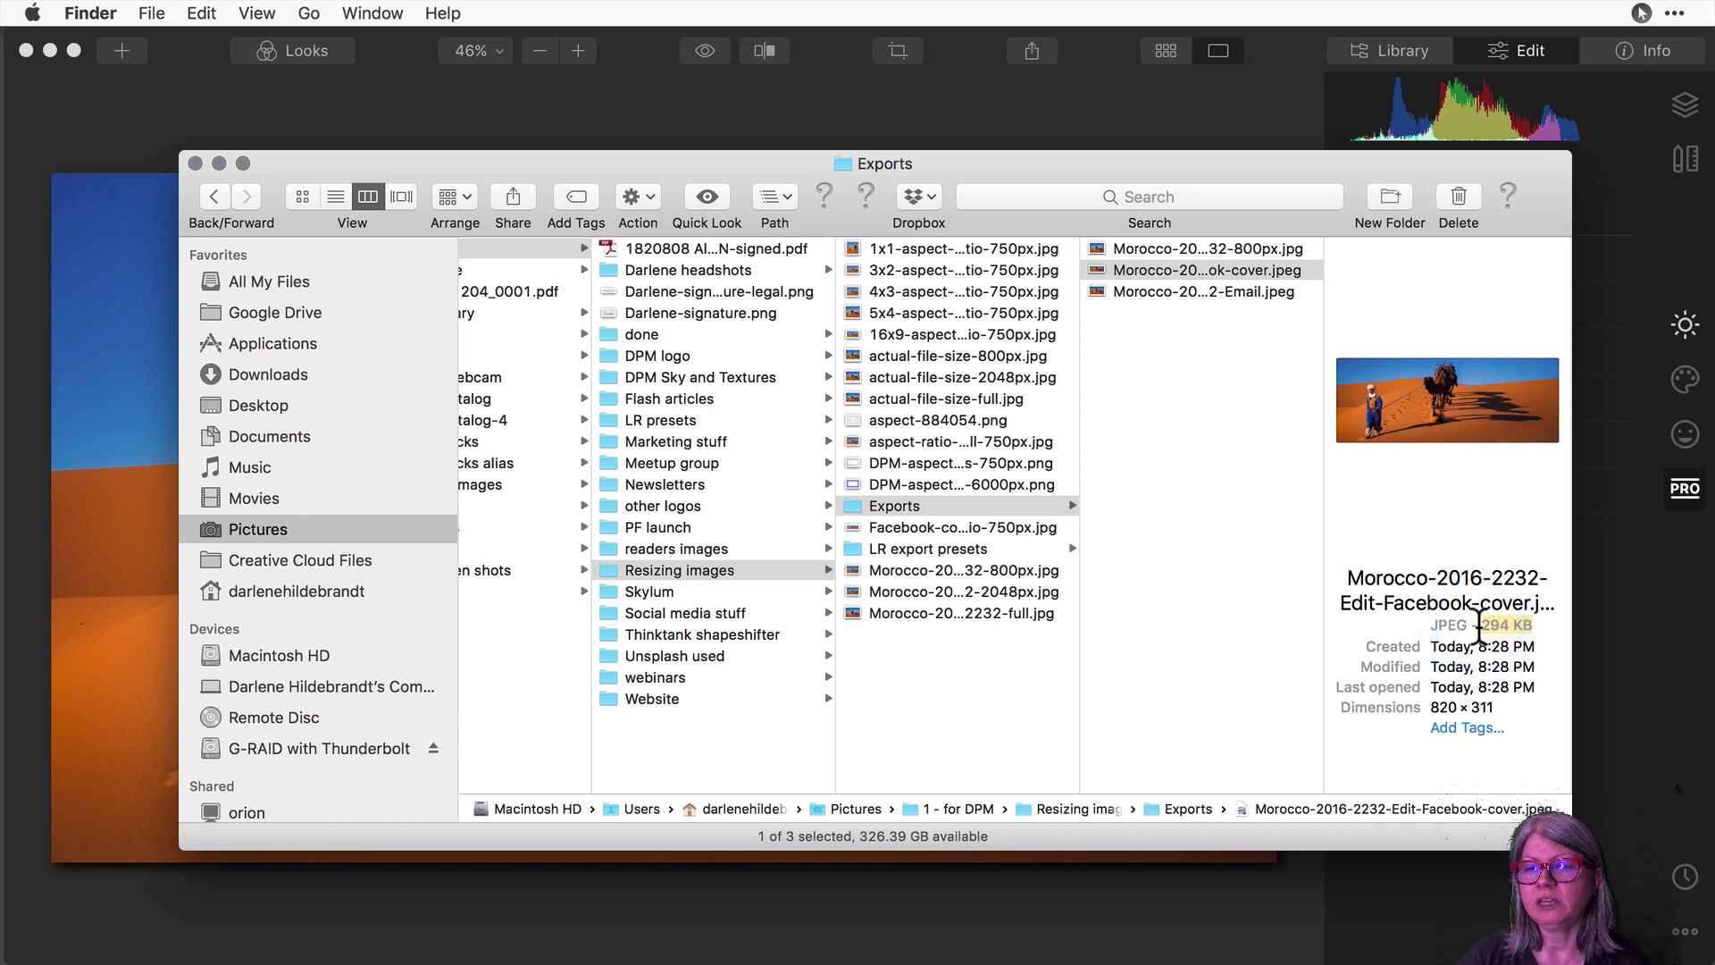
drag(1480, 627, 1460, 625)
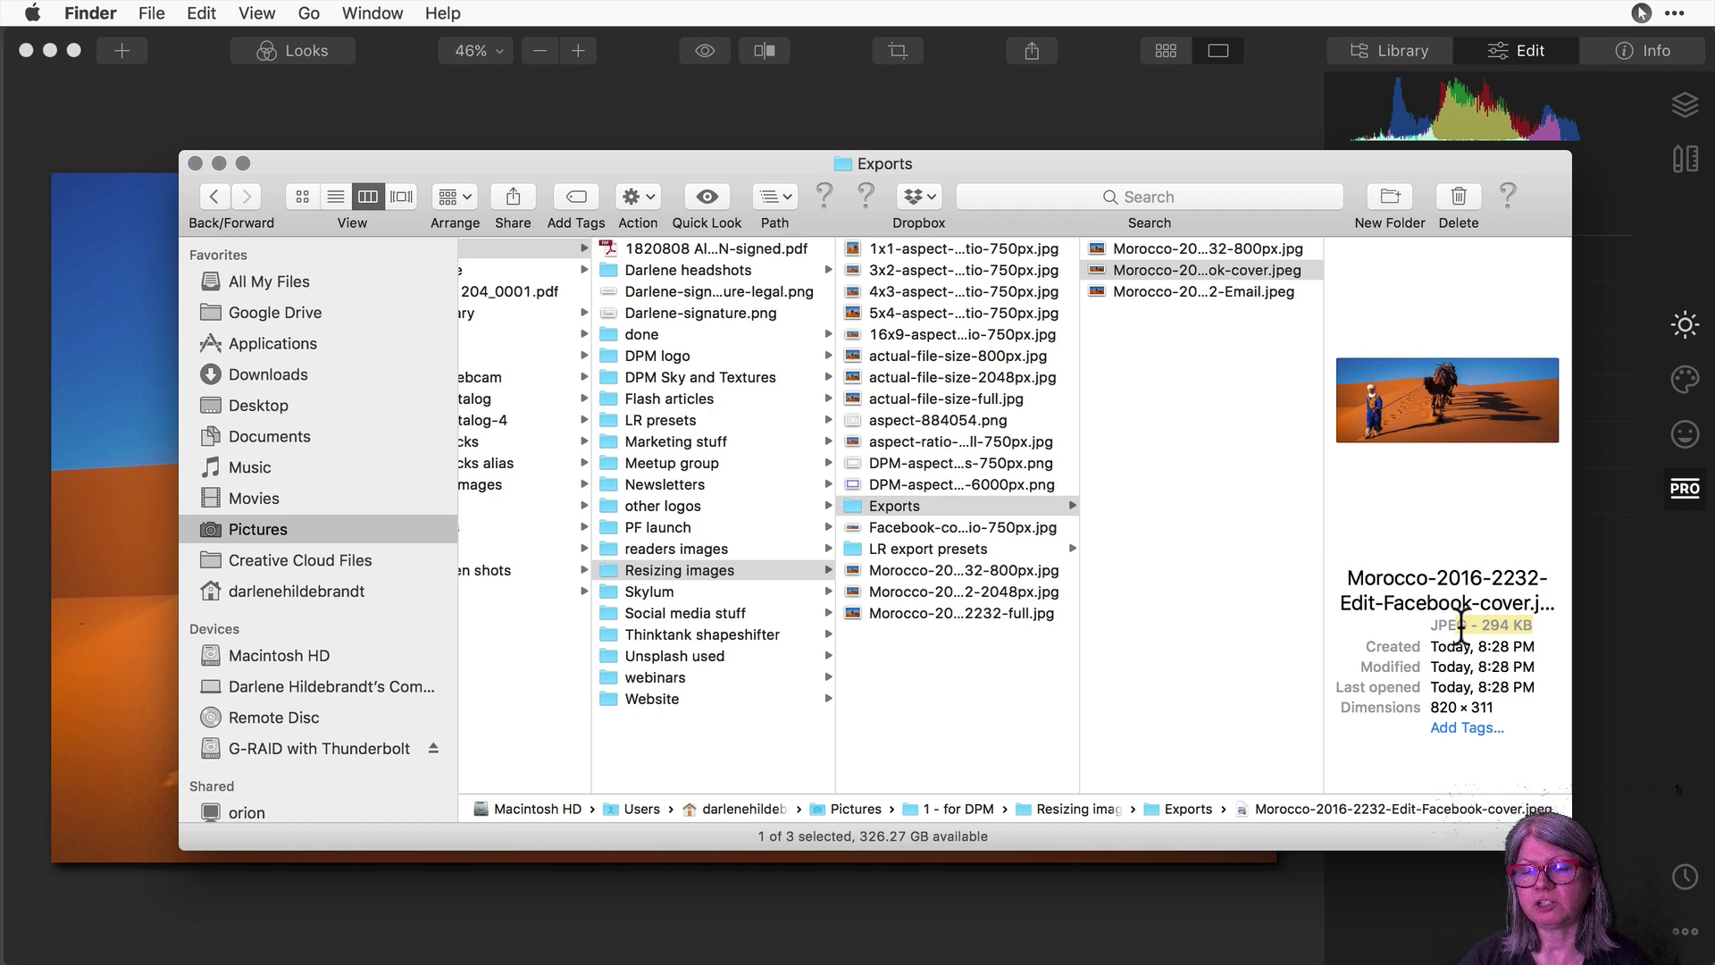
click(1208, 292)
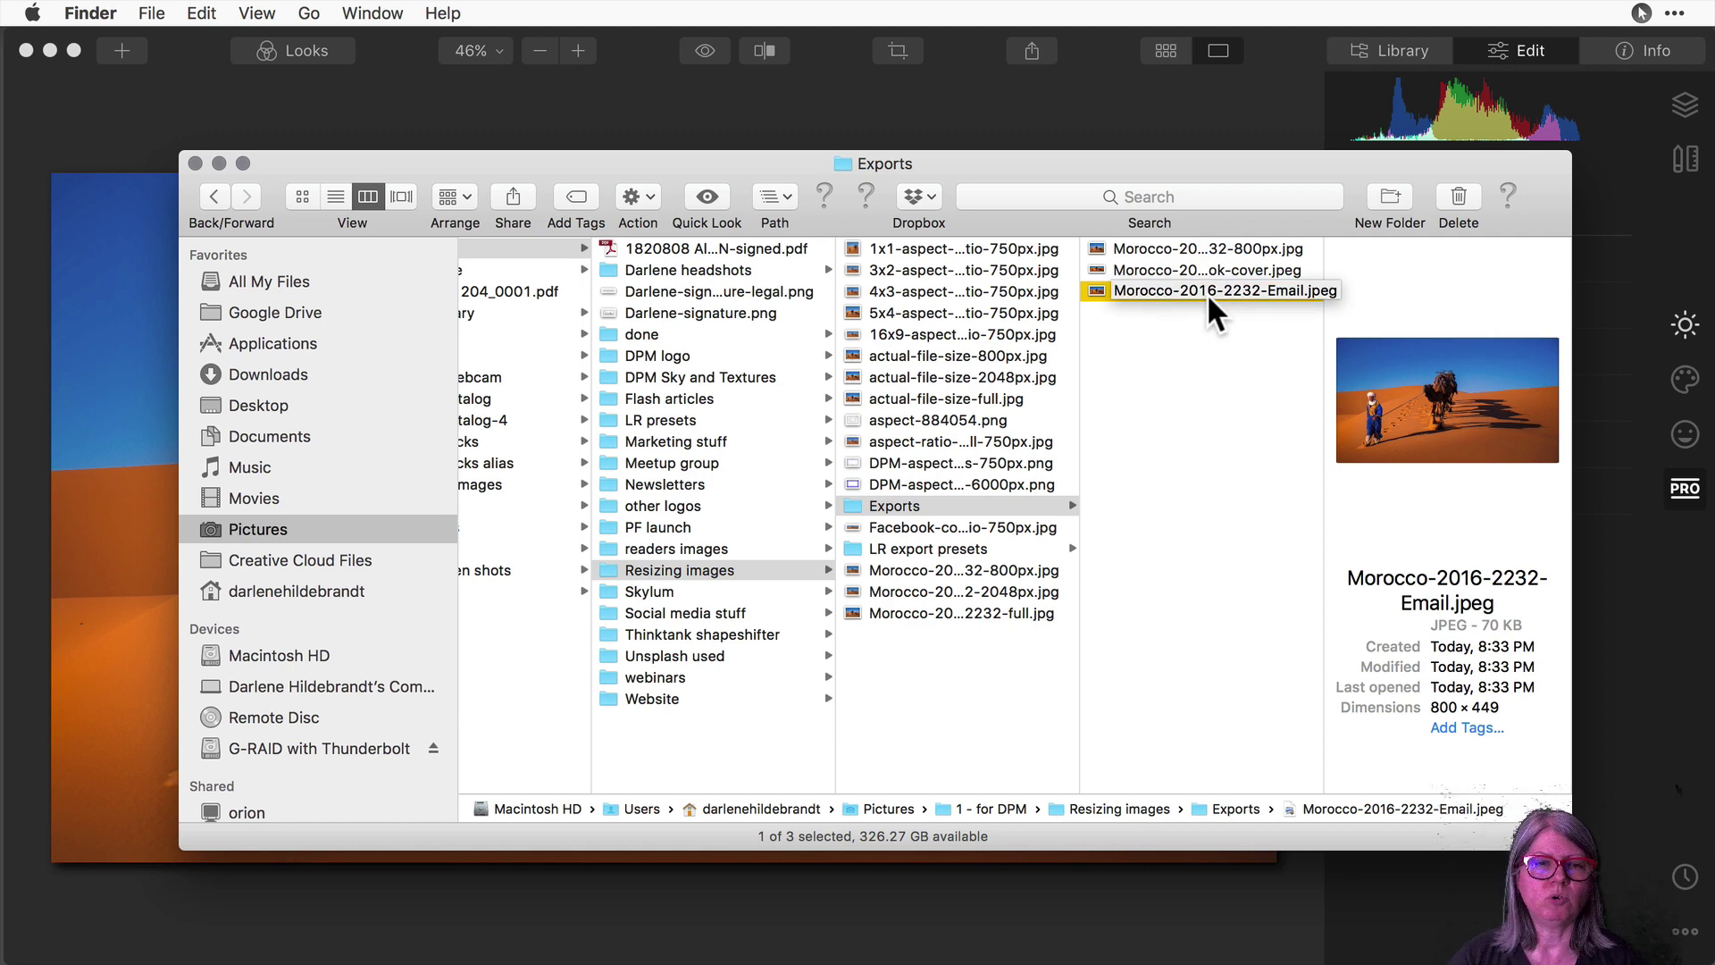
drag(1214, 298, 1251, 94)
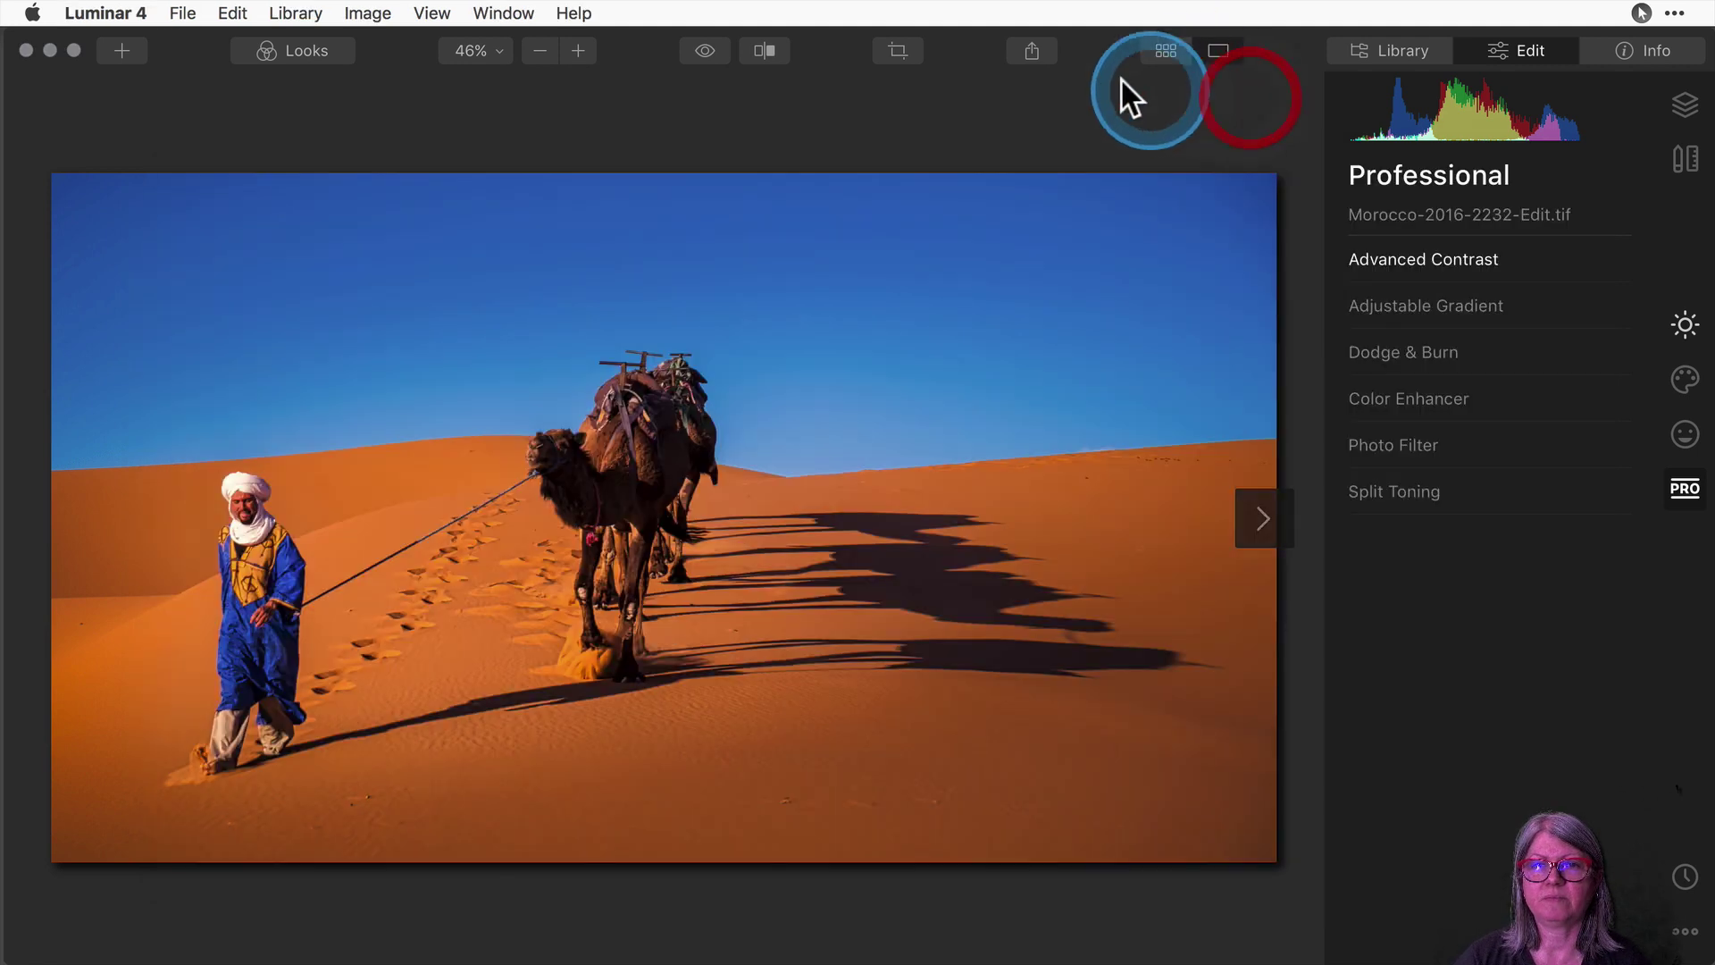
Start a new image export at original size, quality 100, with output sharpening off.
click(1033, 57)
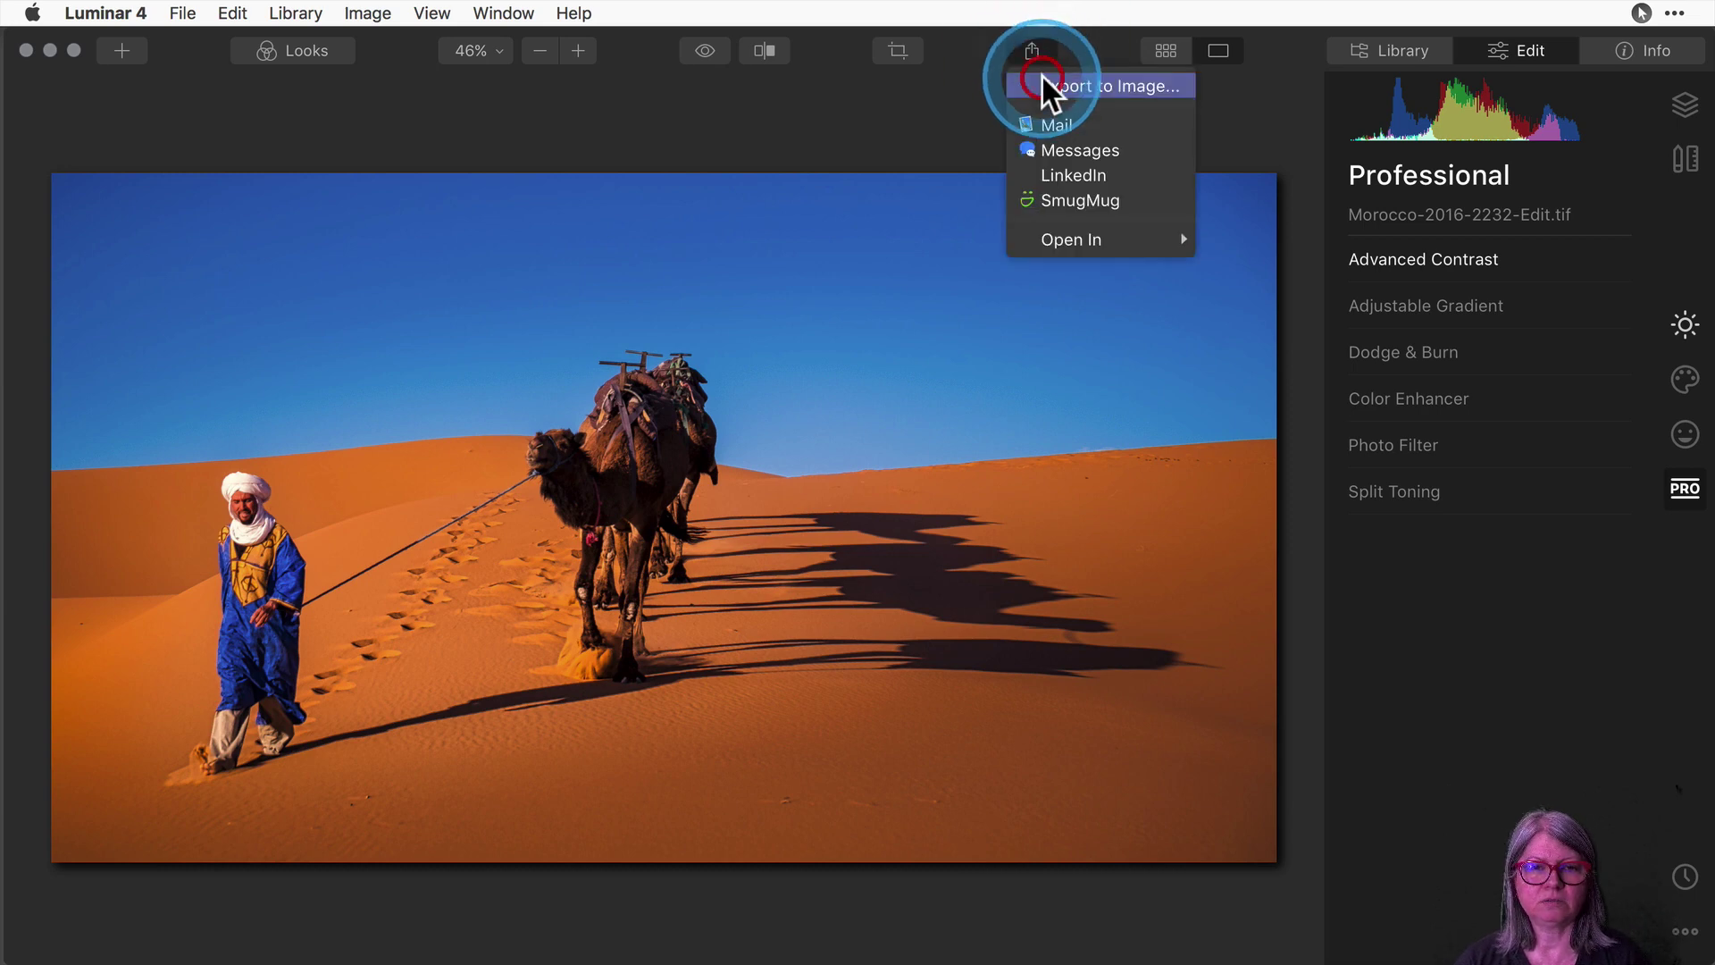
click(1044, 82)
click(857, 669)
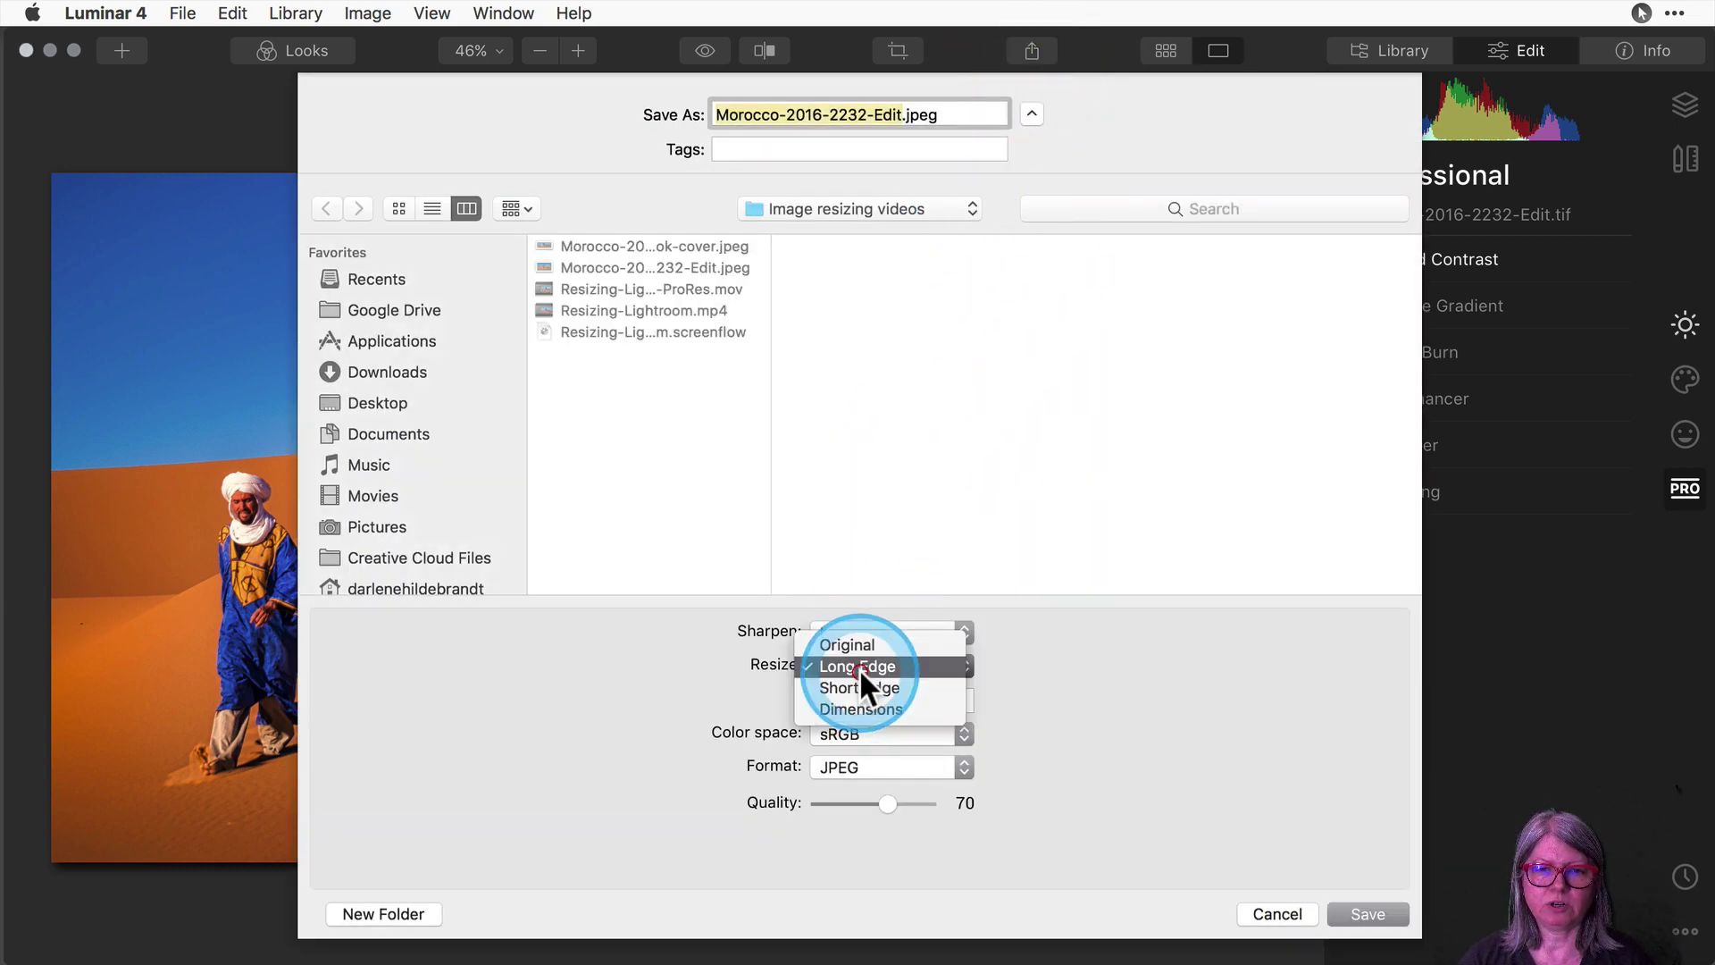
click(849, 645)
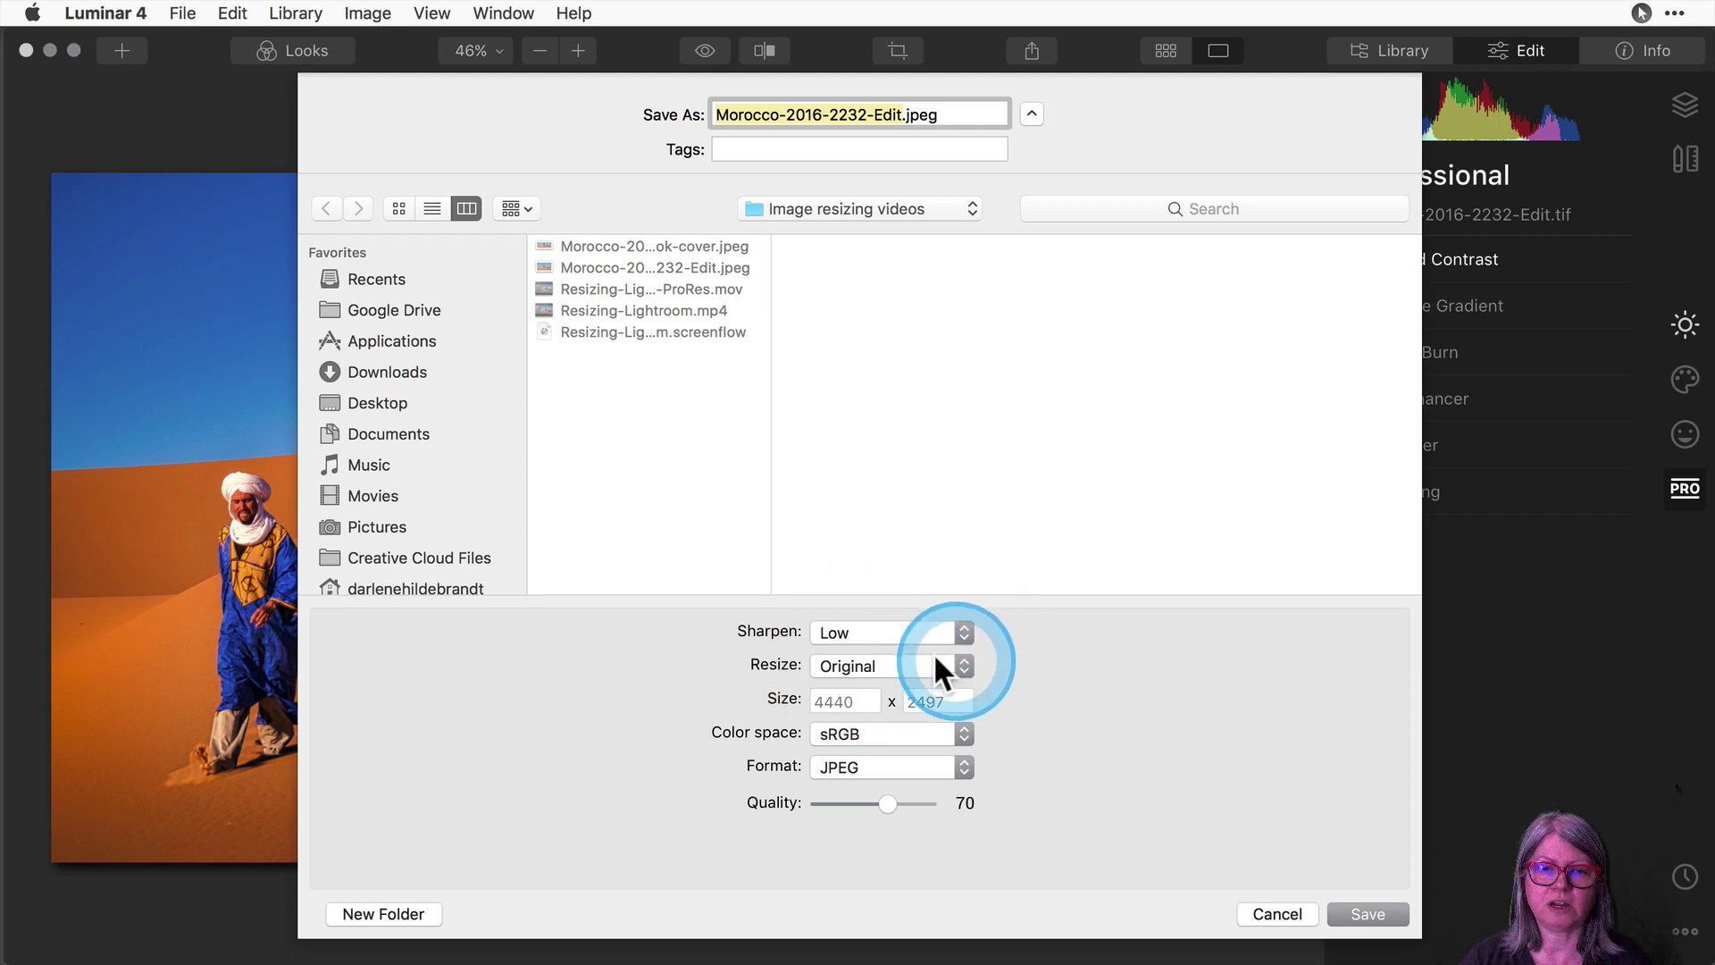
drag(887, 803, 1045, 803)
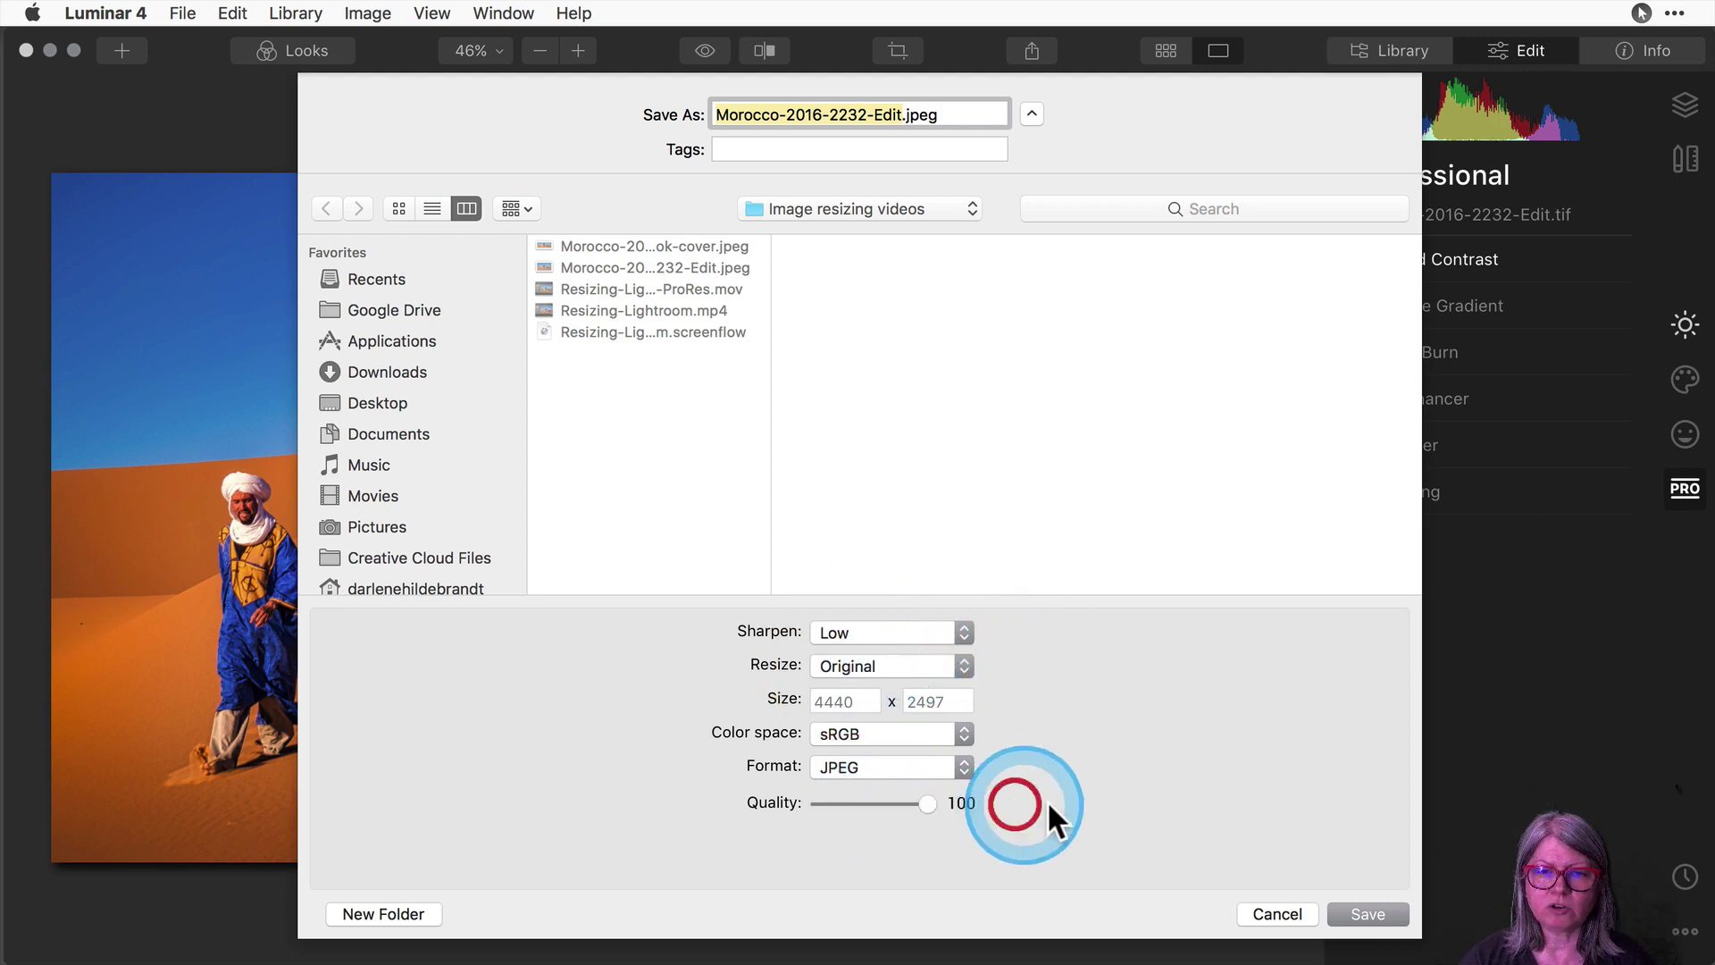
click(843, 630)
click(847, 603)
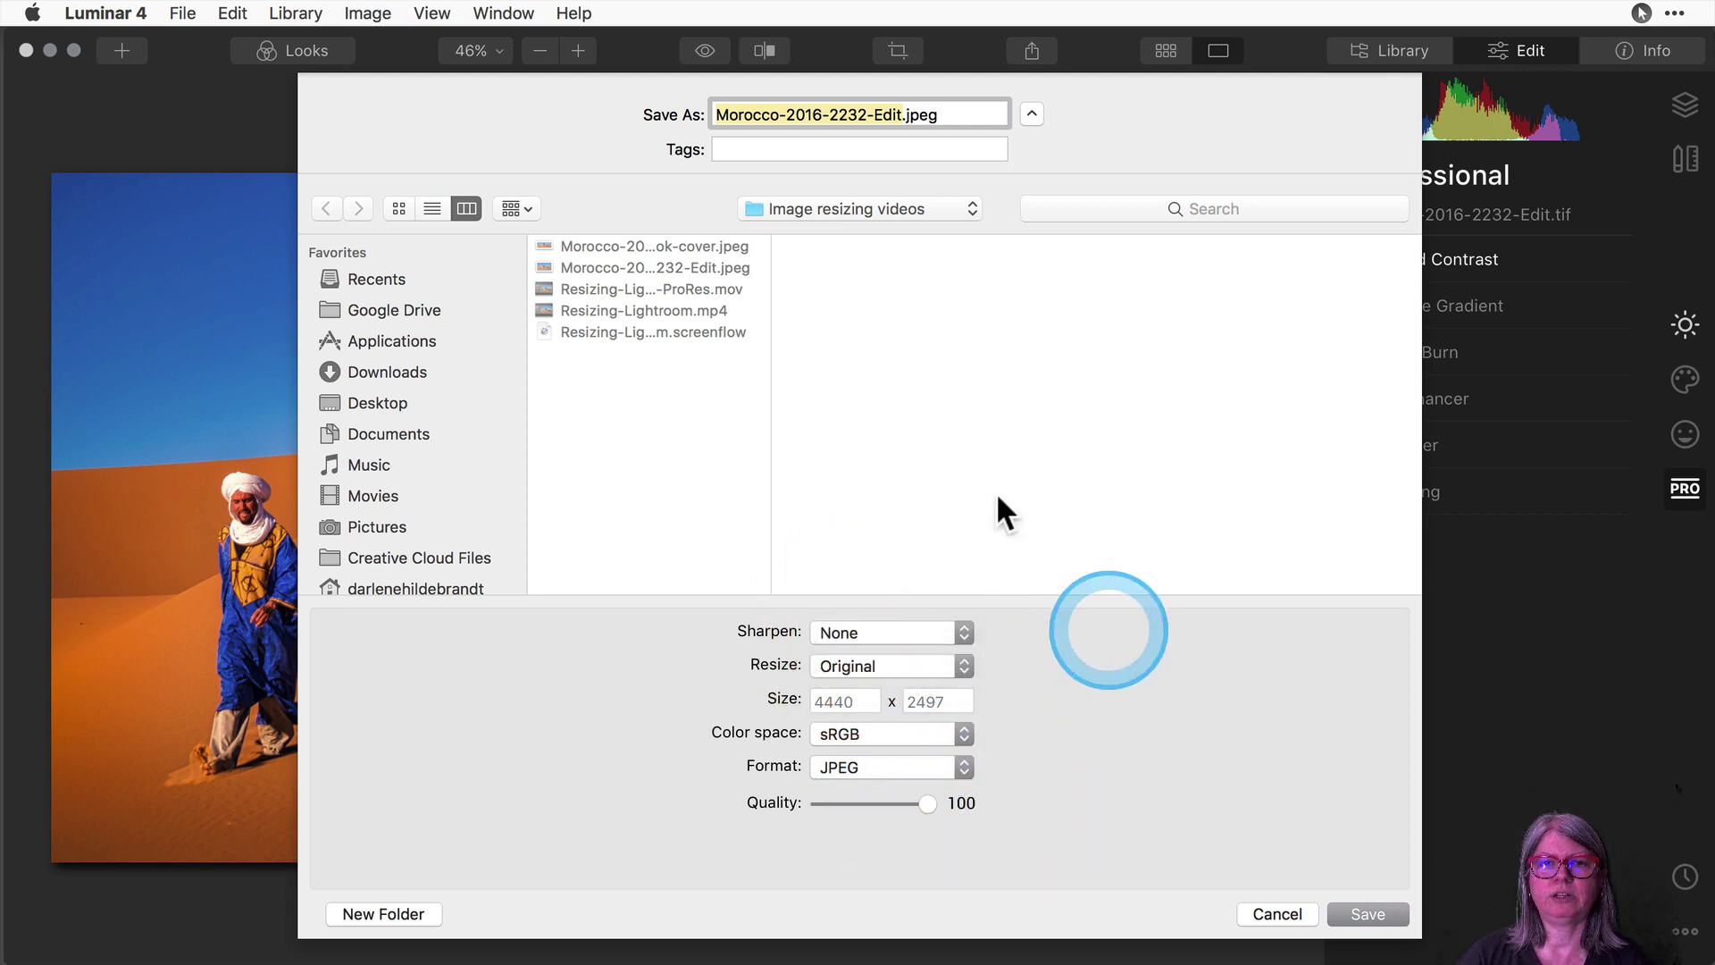
Save it into the Exports folder as Morocco-2016-2232-fullsize-luminar.jpeg.
click(817, 209)
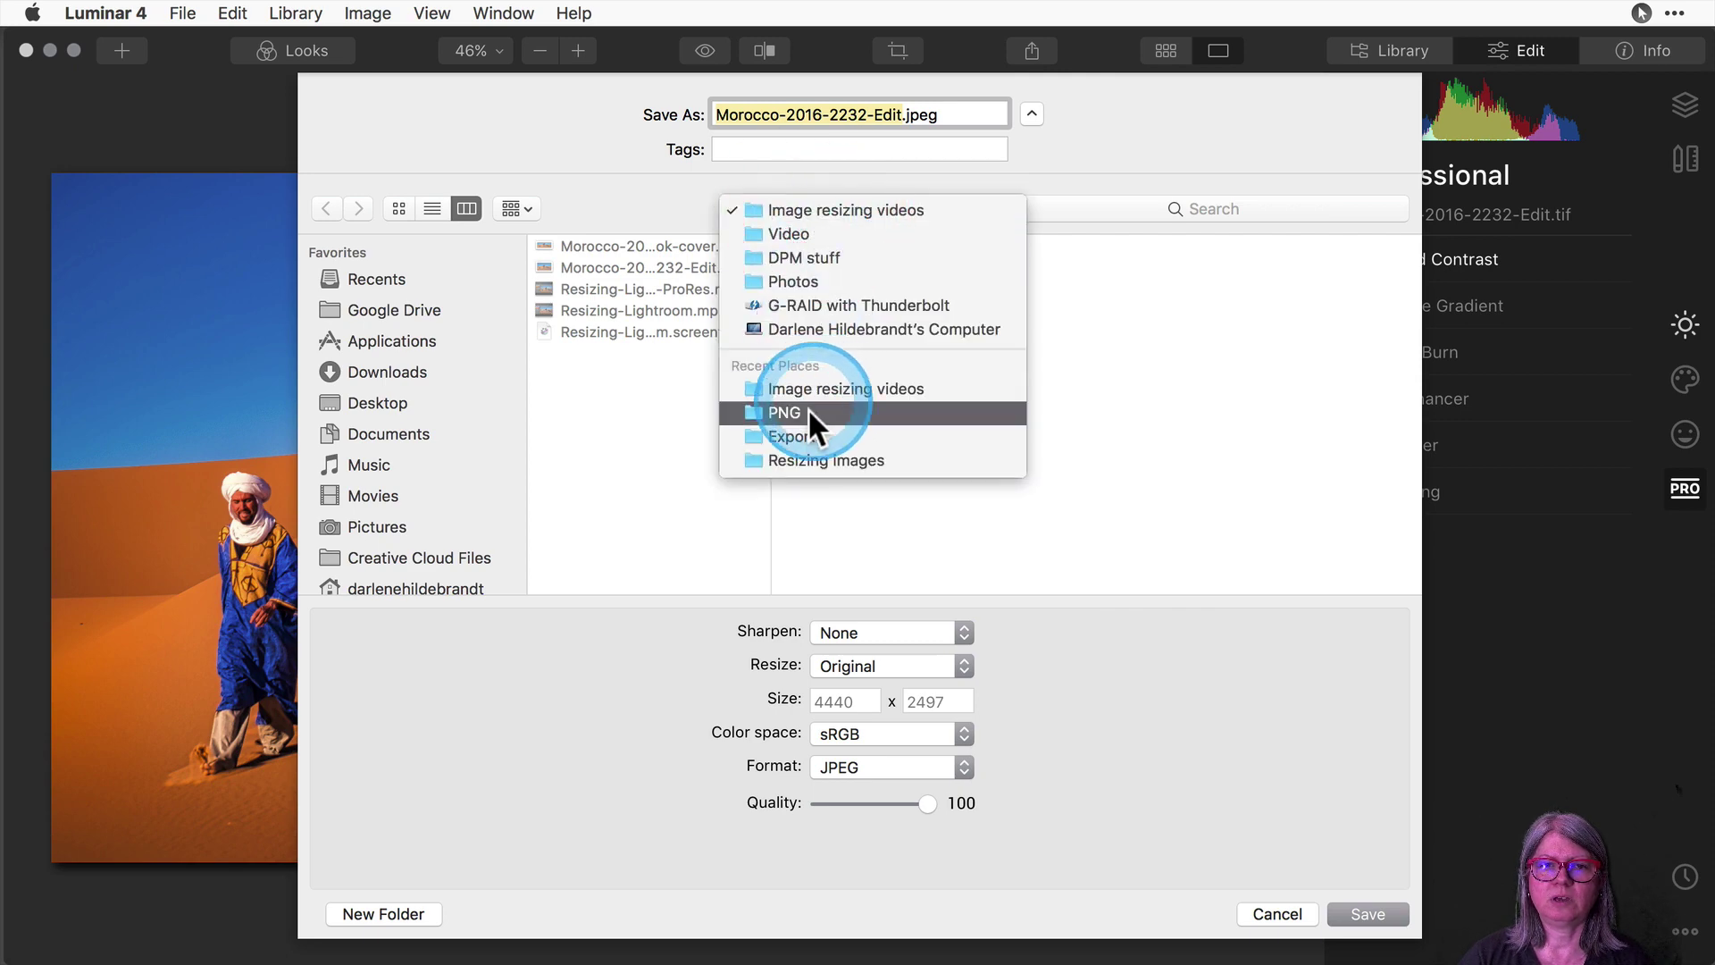
click(808, 460)
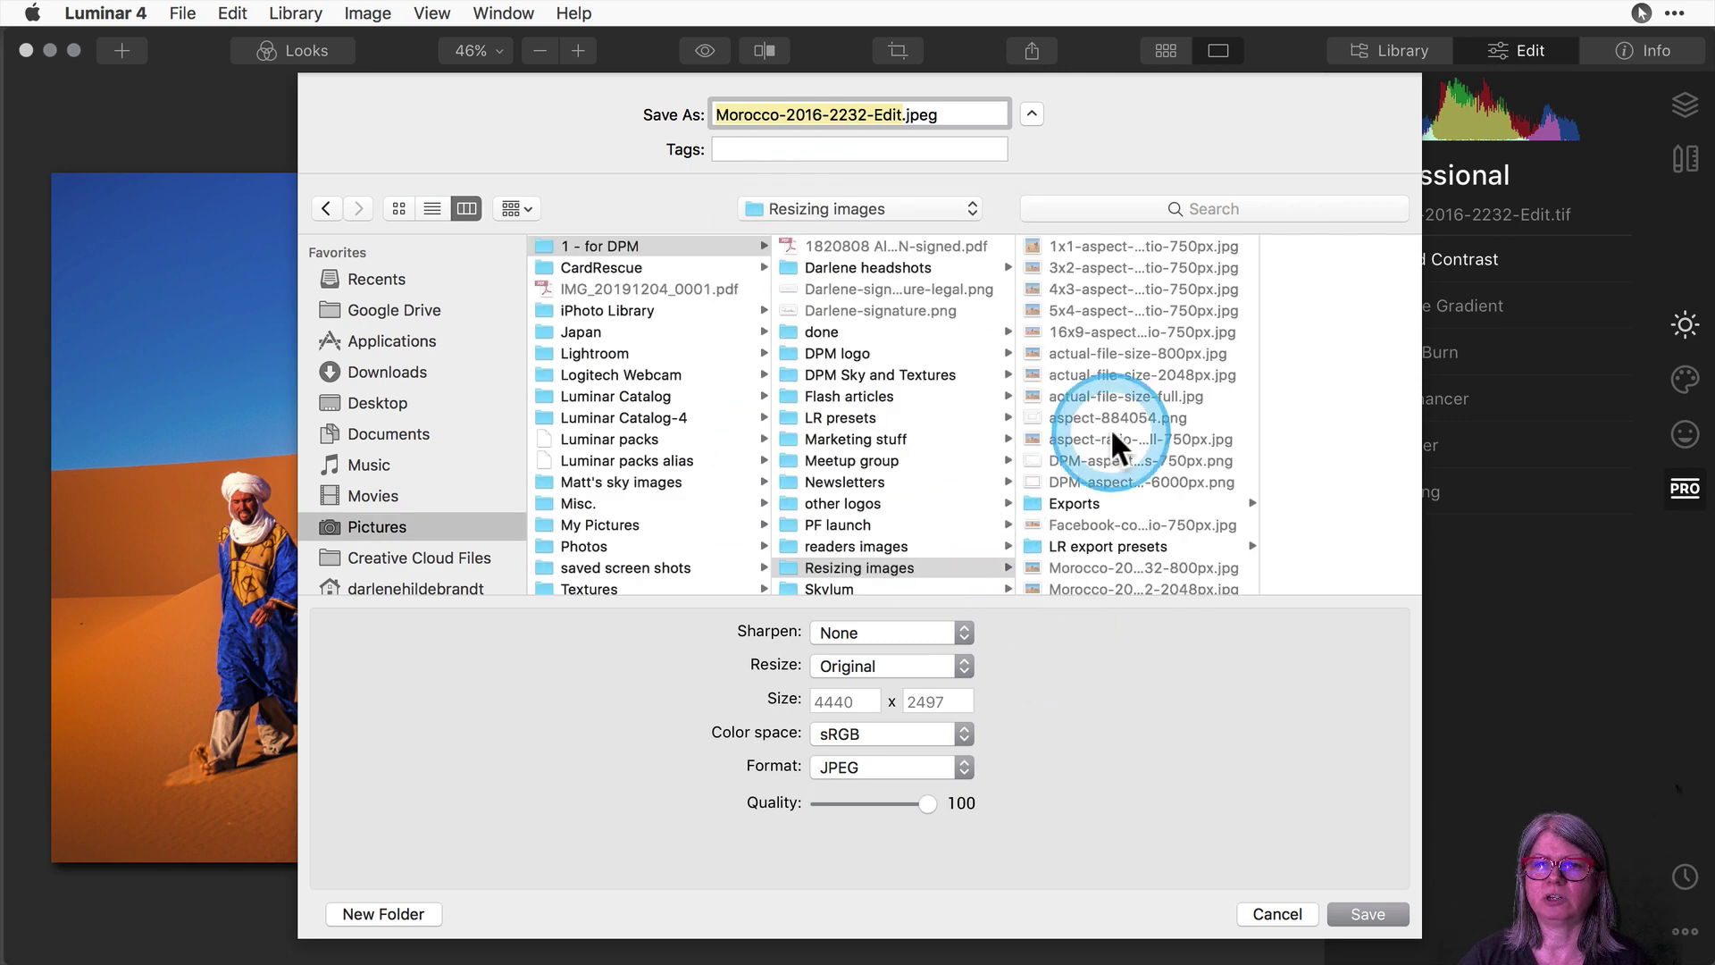
click(1075, 505)
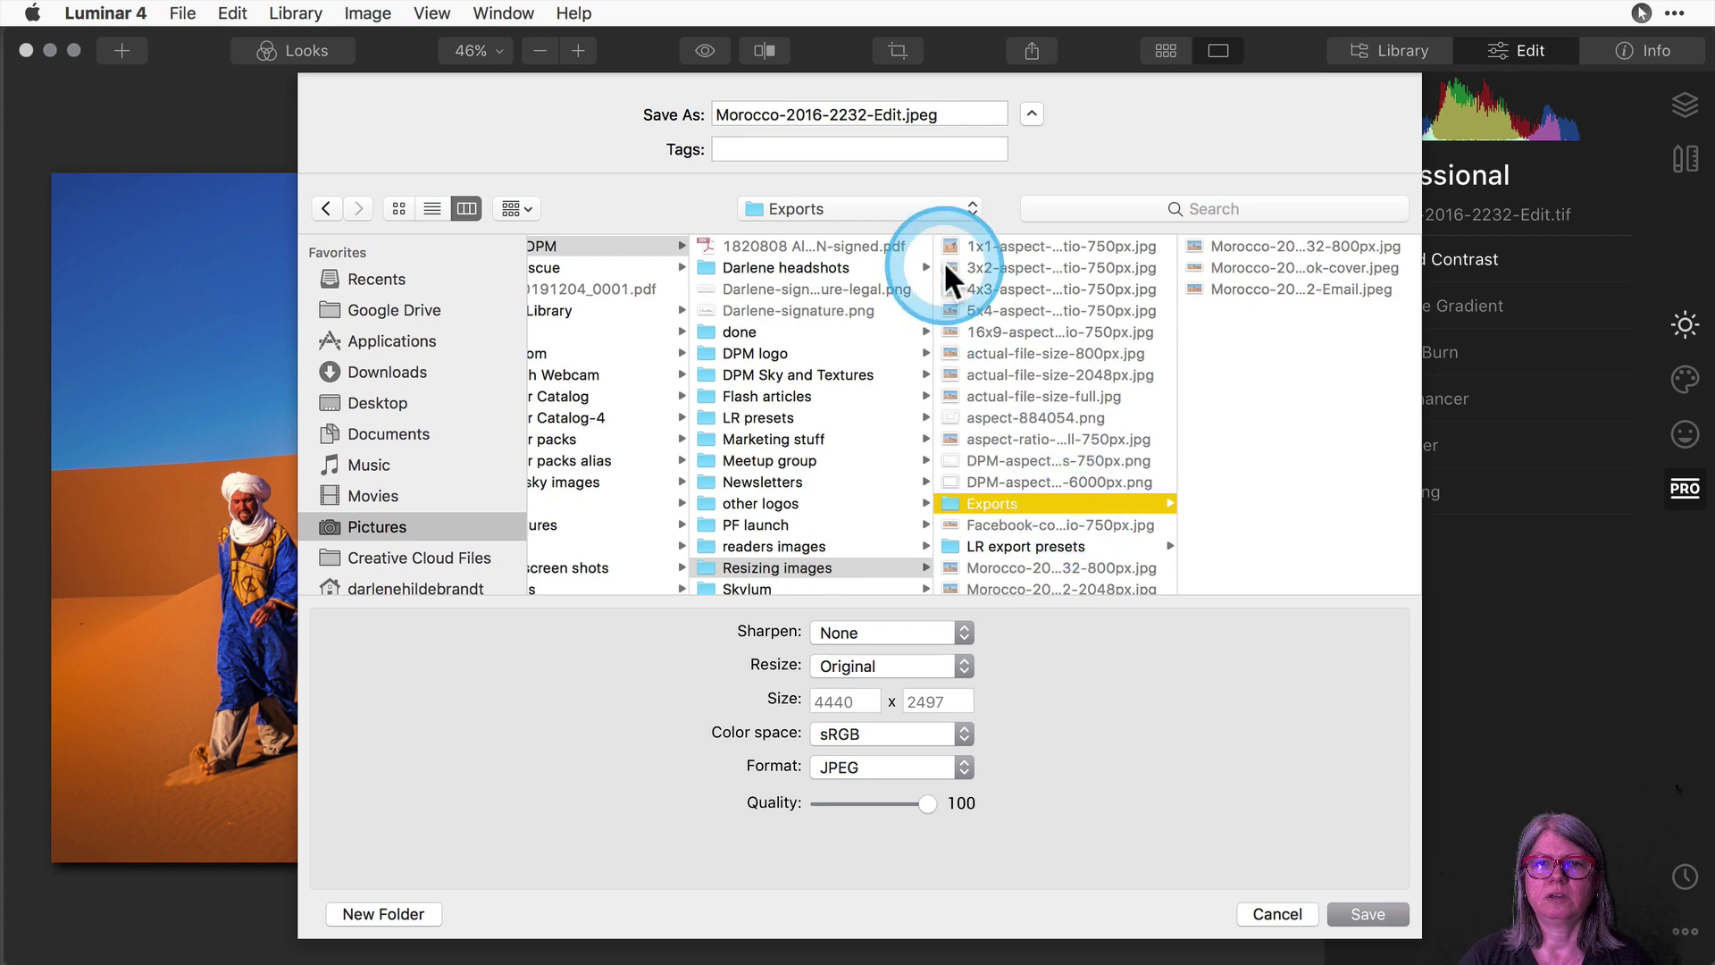
click(900, 114)
key(BackSpace)
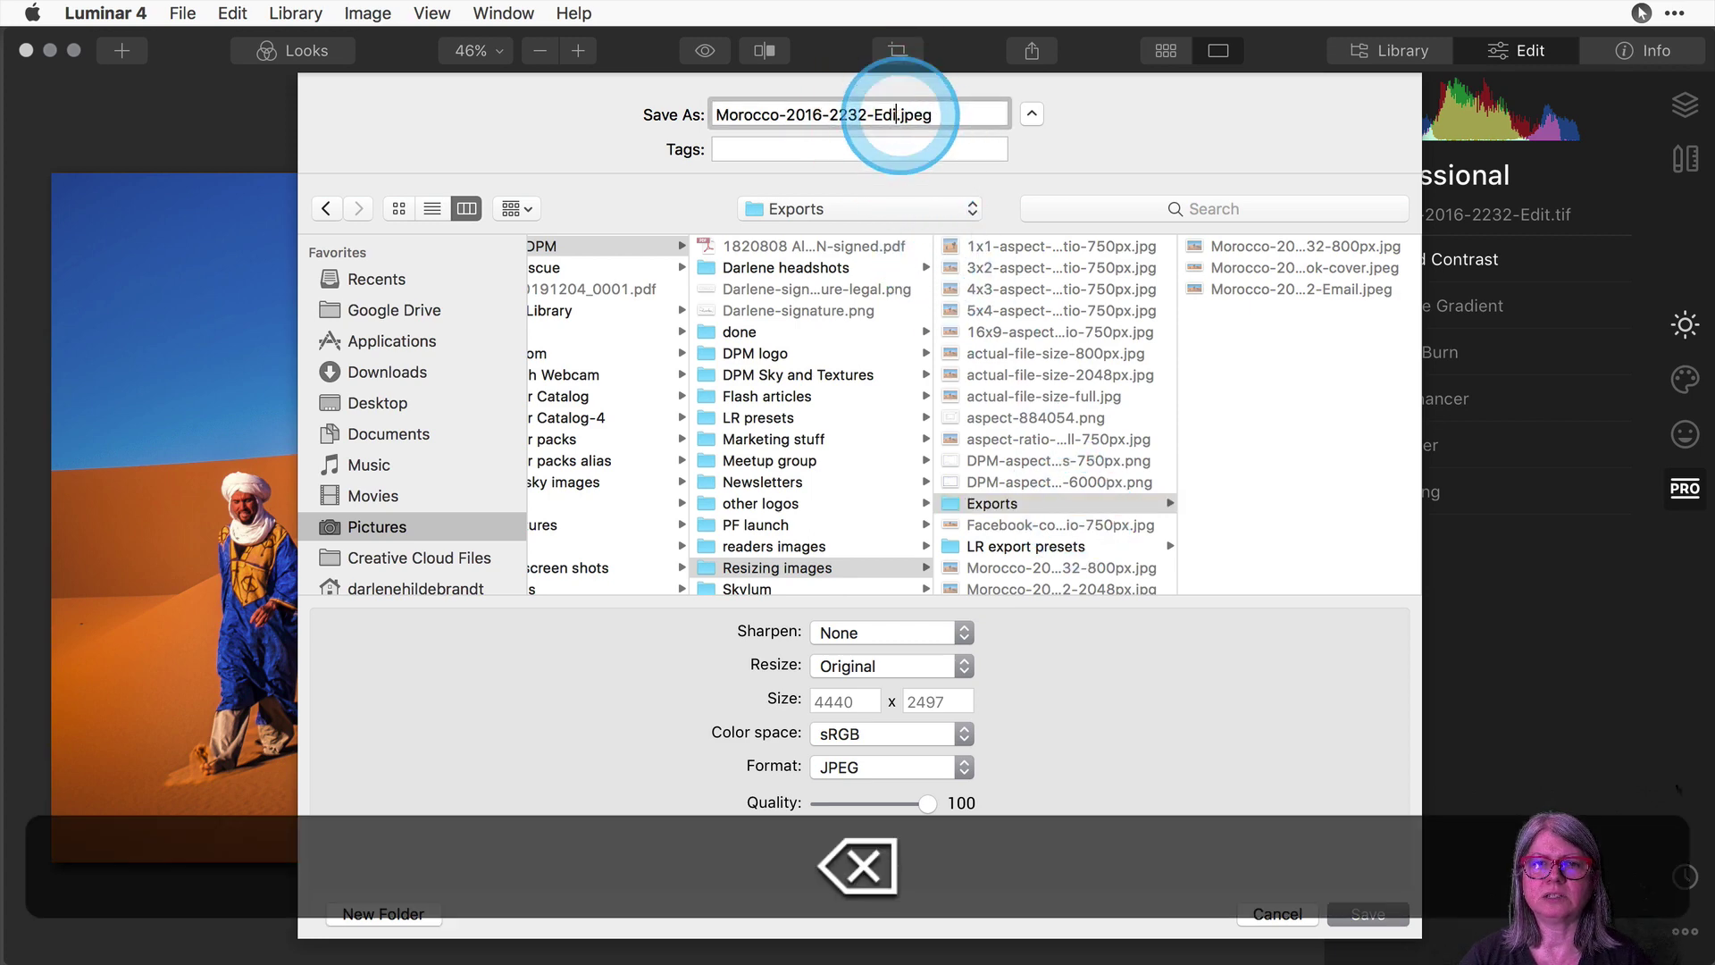
key(BackSpace)
key(BackSpace)
key(BackSpace)
text(fullzi)
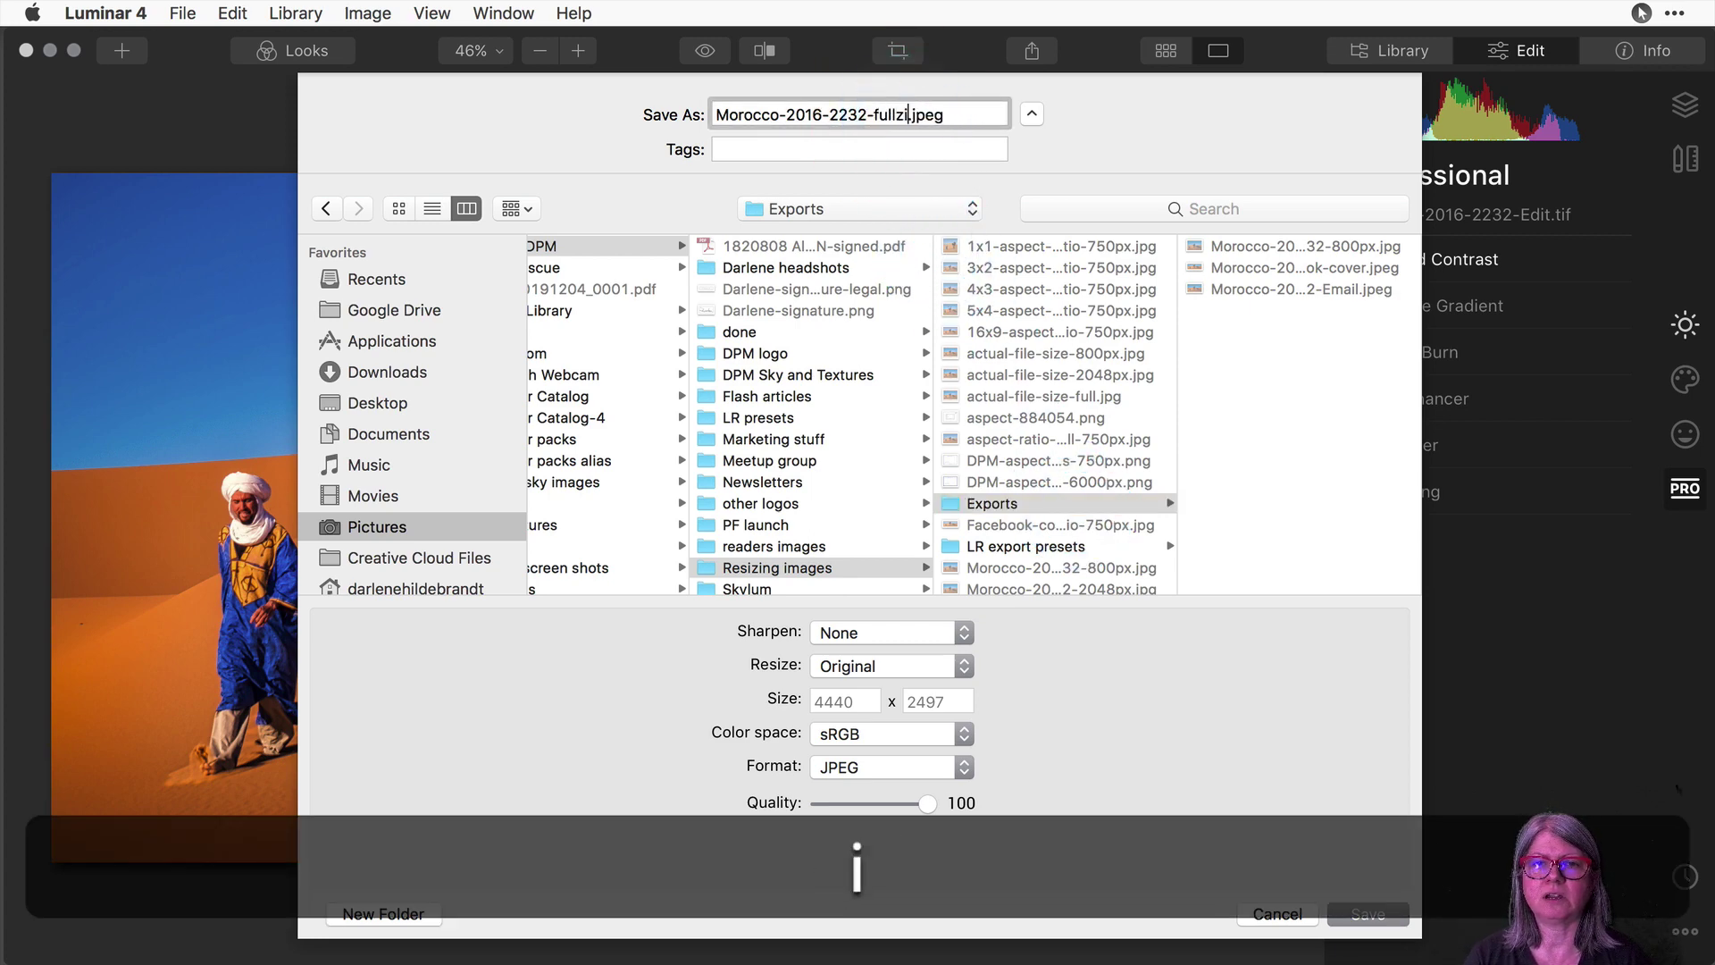
key(BackSpace)
key(BackSpace)
text(size-)
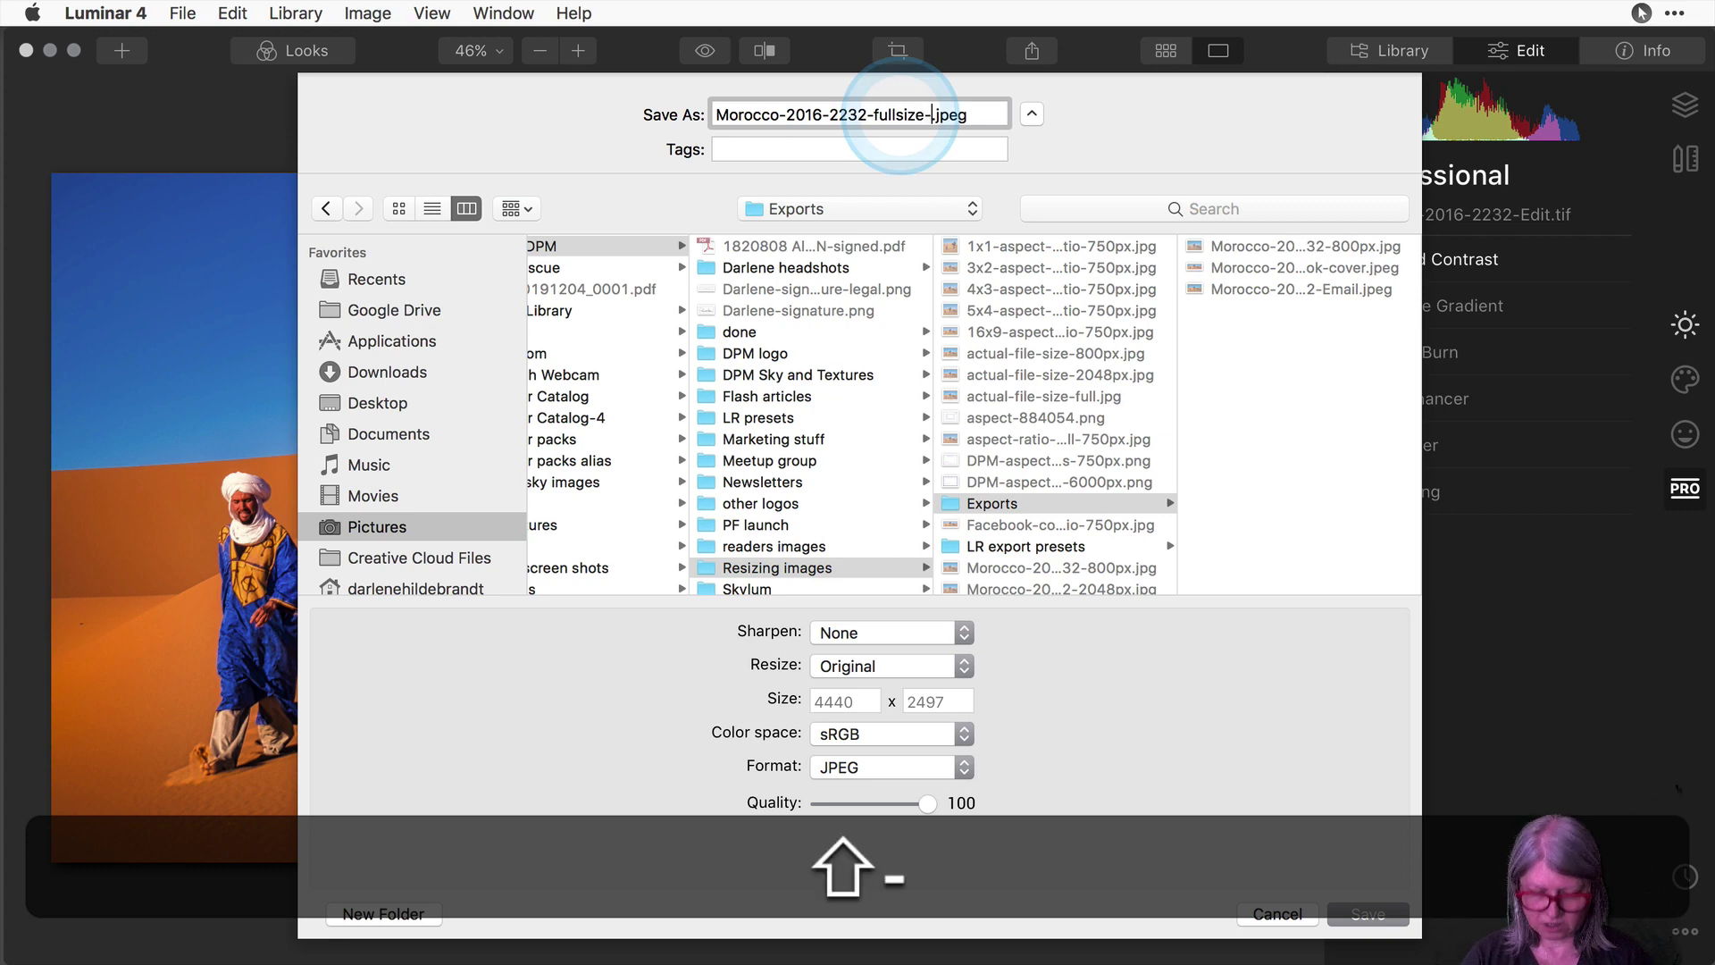
text(luminar)
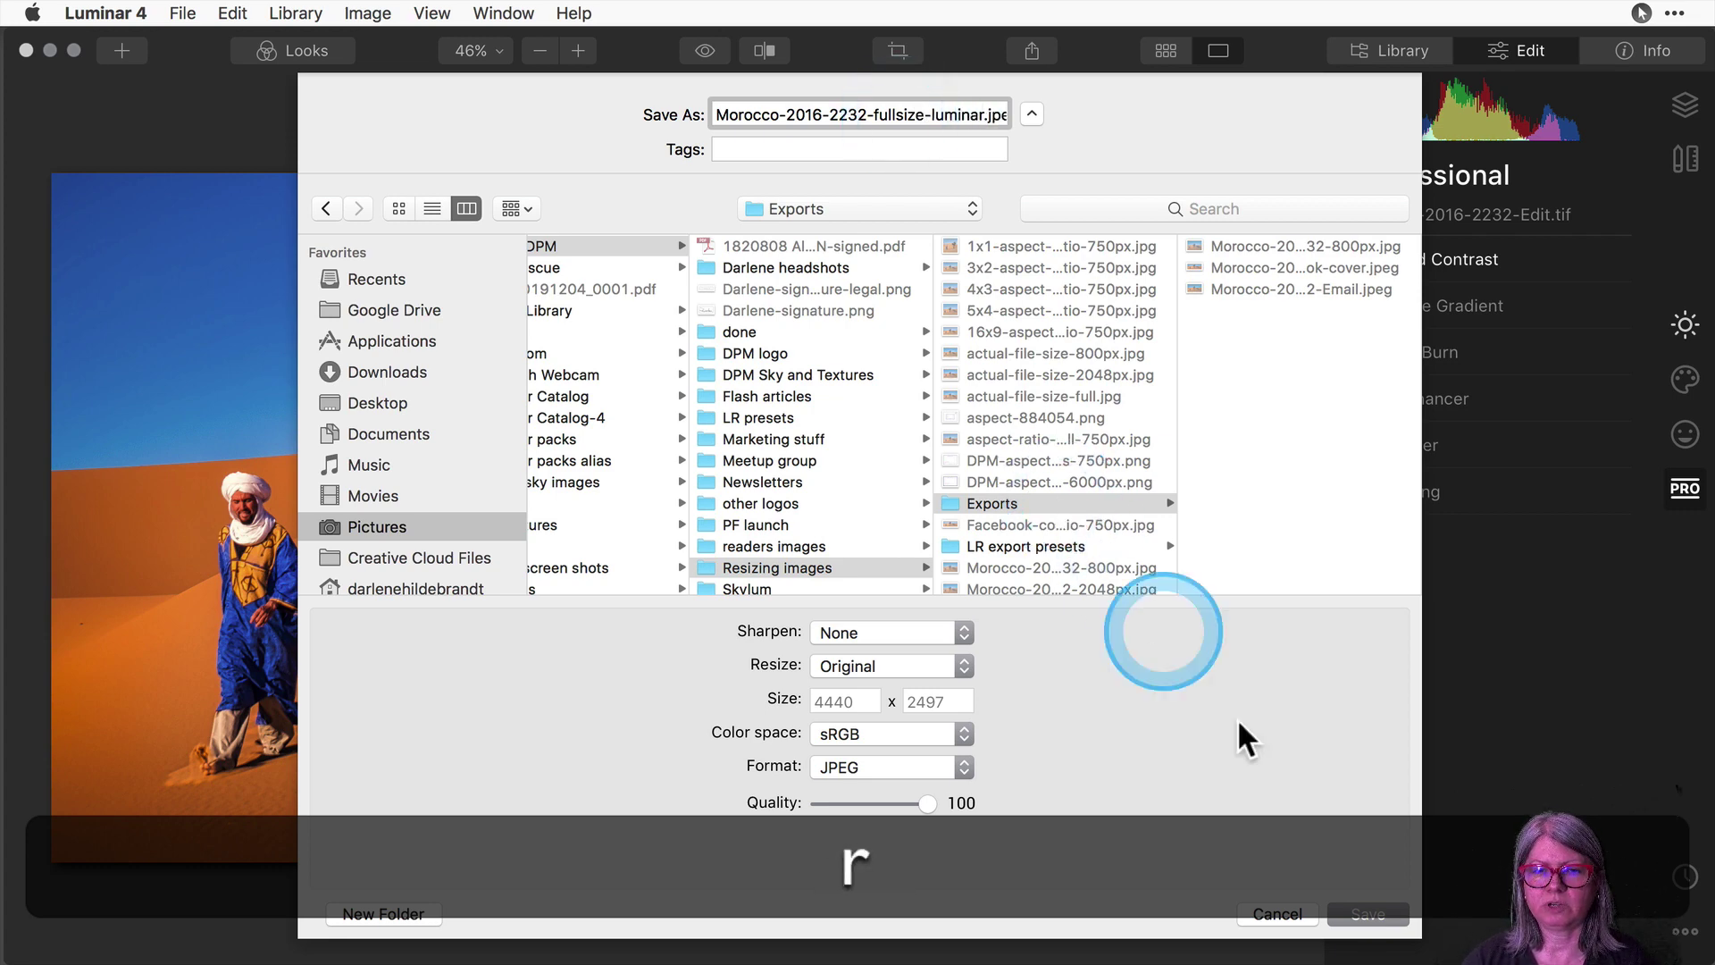
click(1366, 913)
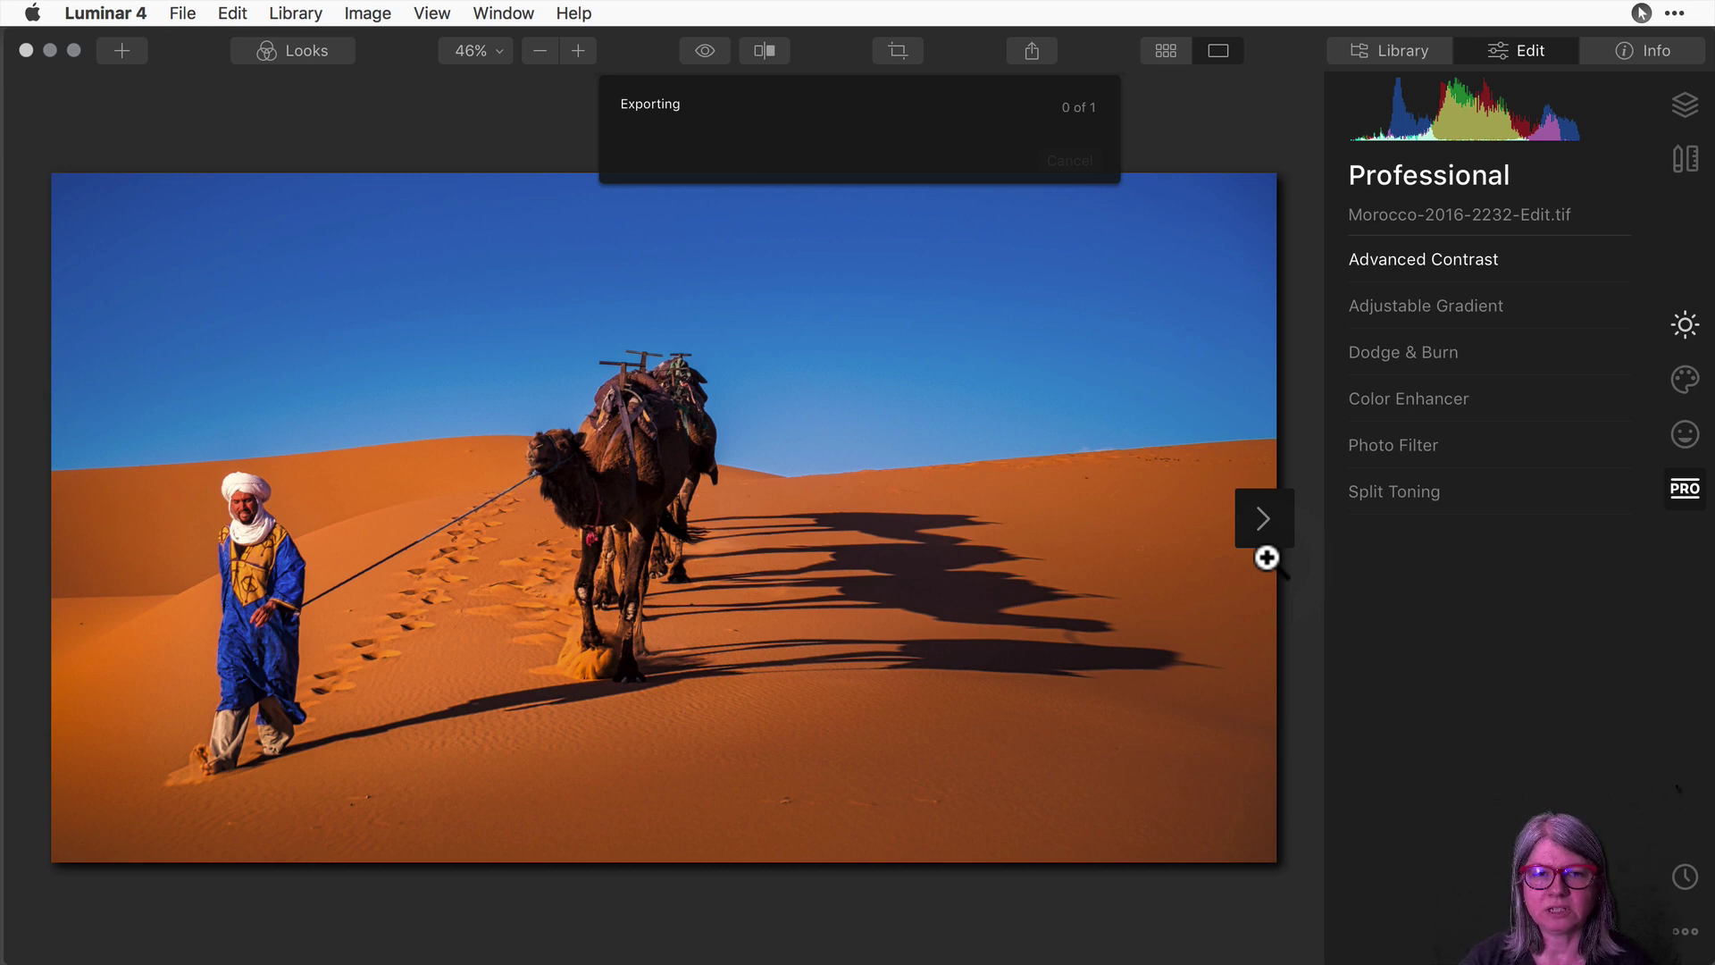
In Finder, confirm the fullsize-luminar export is 4440 × 2497 and 9.6 MB.
click(1274, 565)
key(super+Tab)
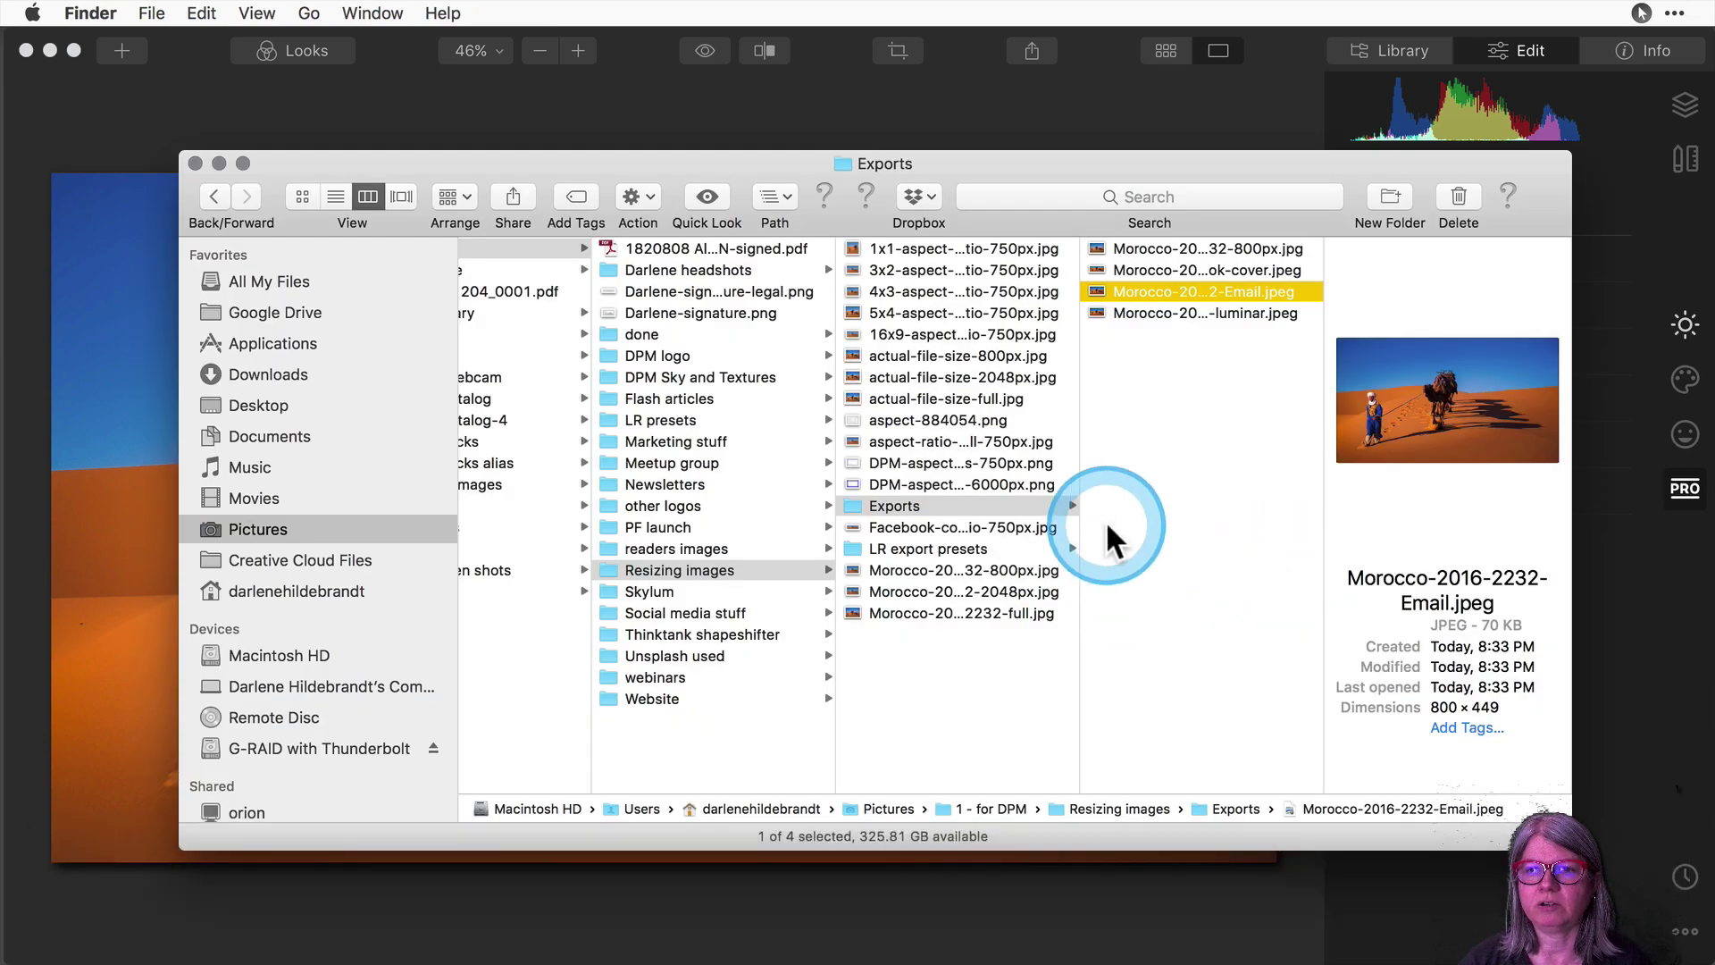
click(1176, 313)
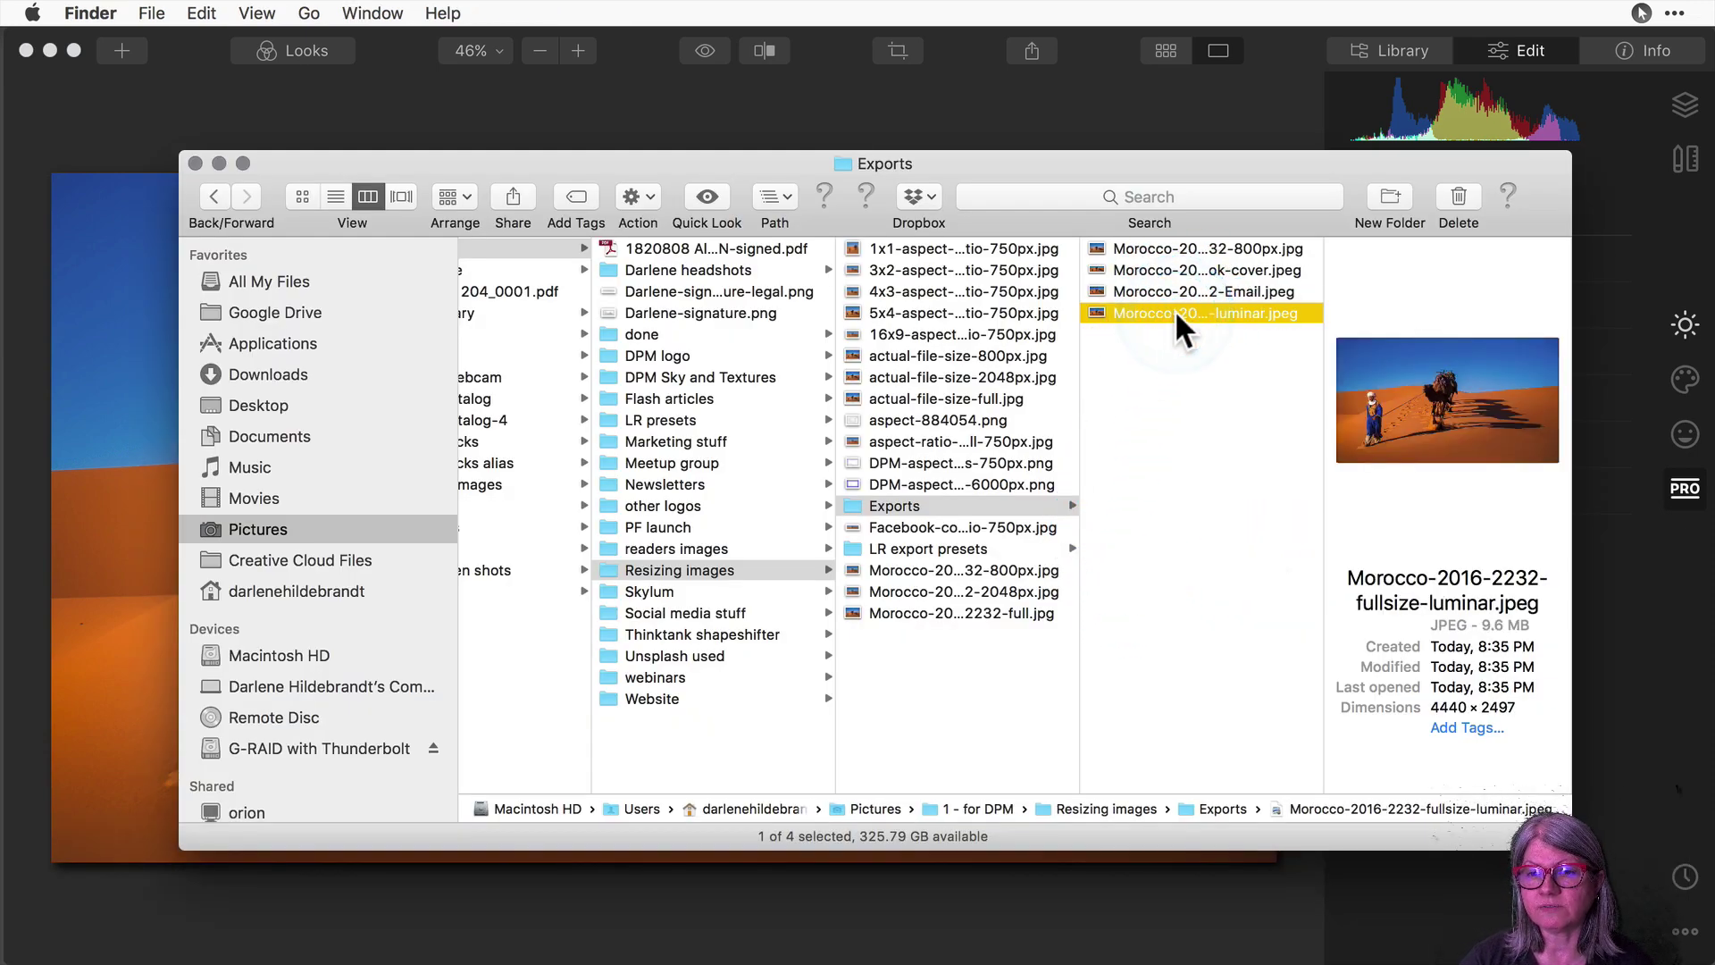
click(1272, 500)
click(1425, 710)
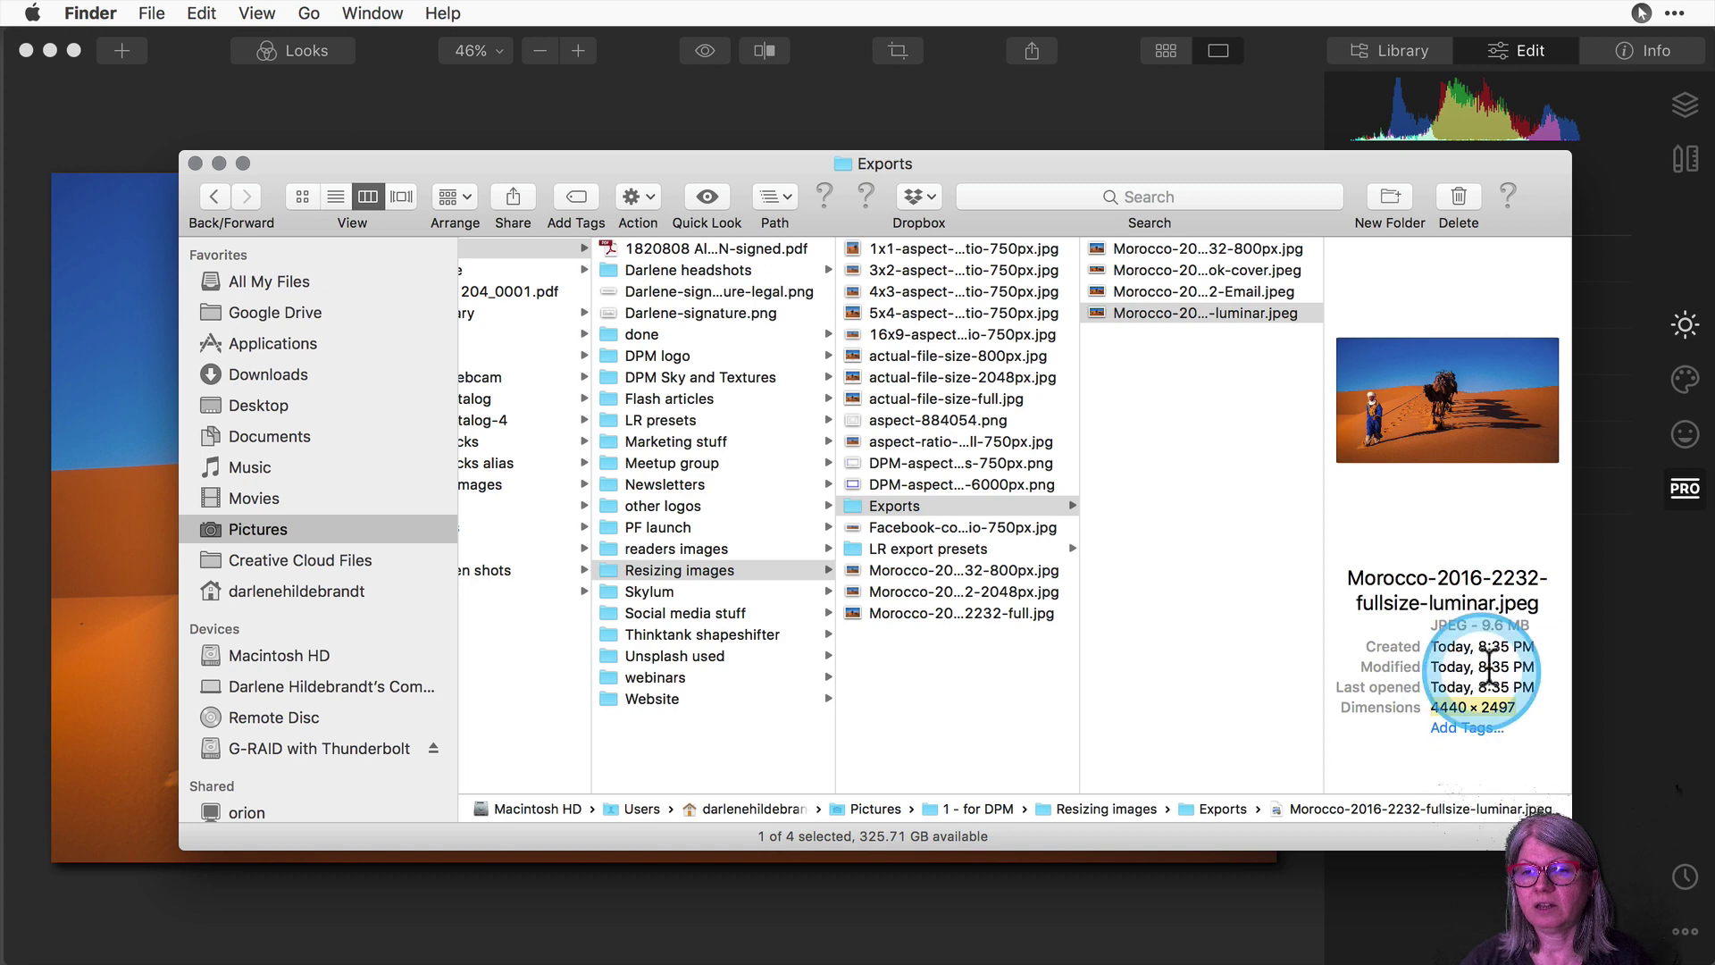
drag(1539, 630, 1423, 626)
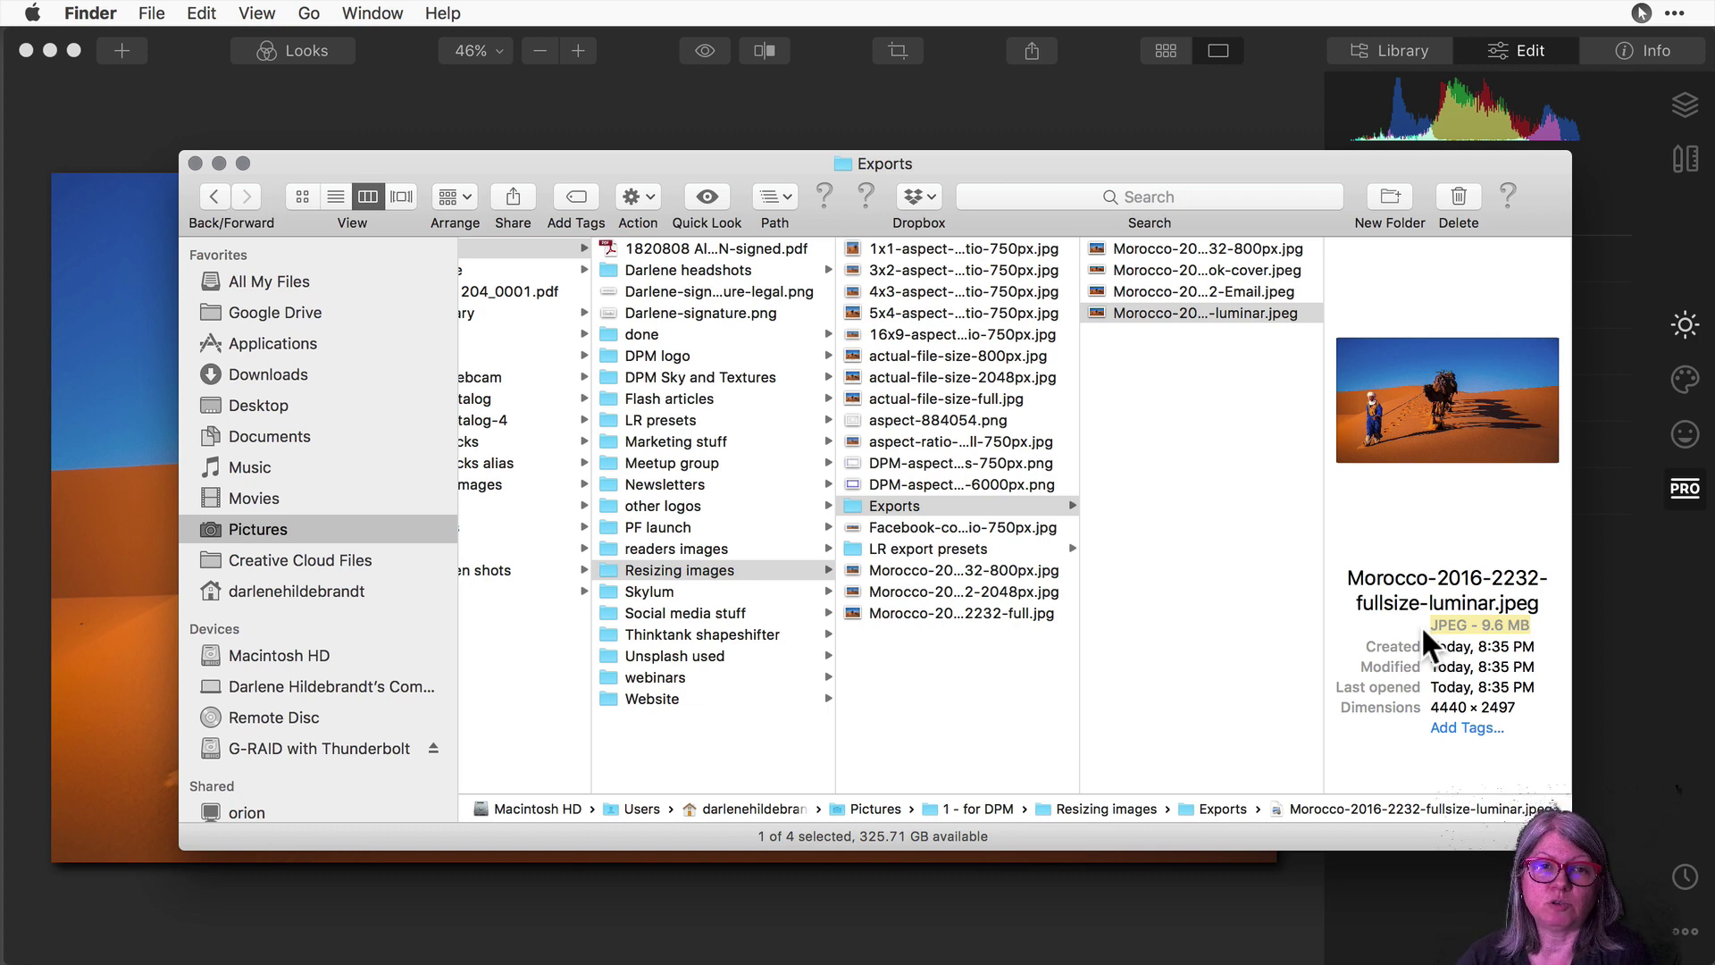
click(1353, 613)
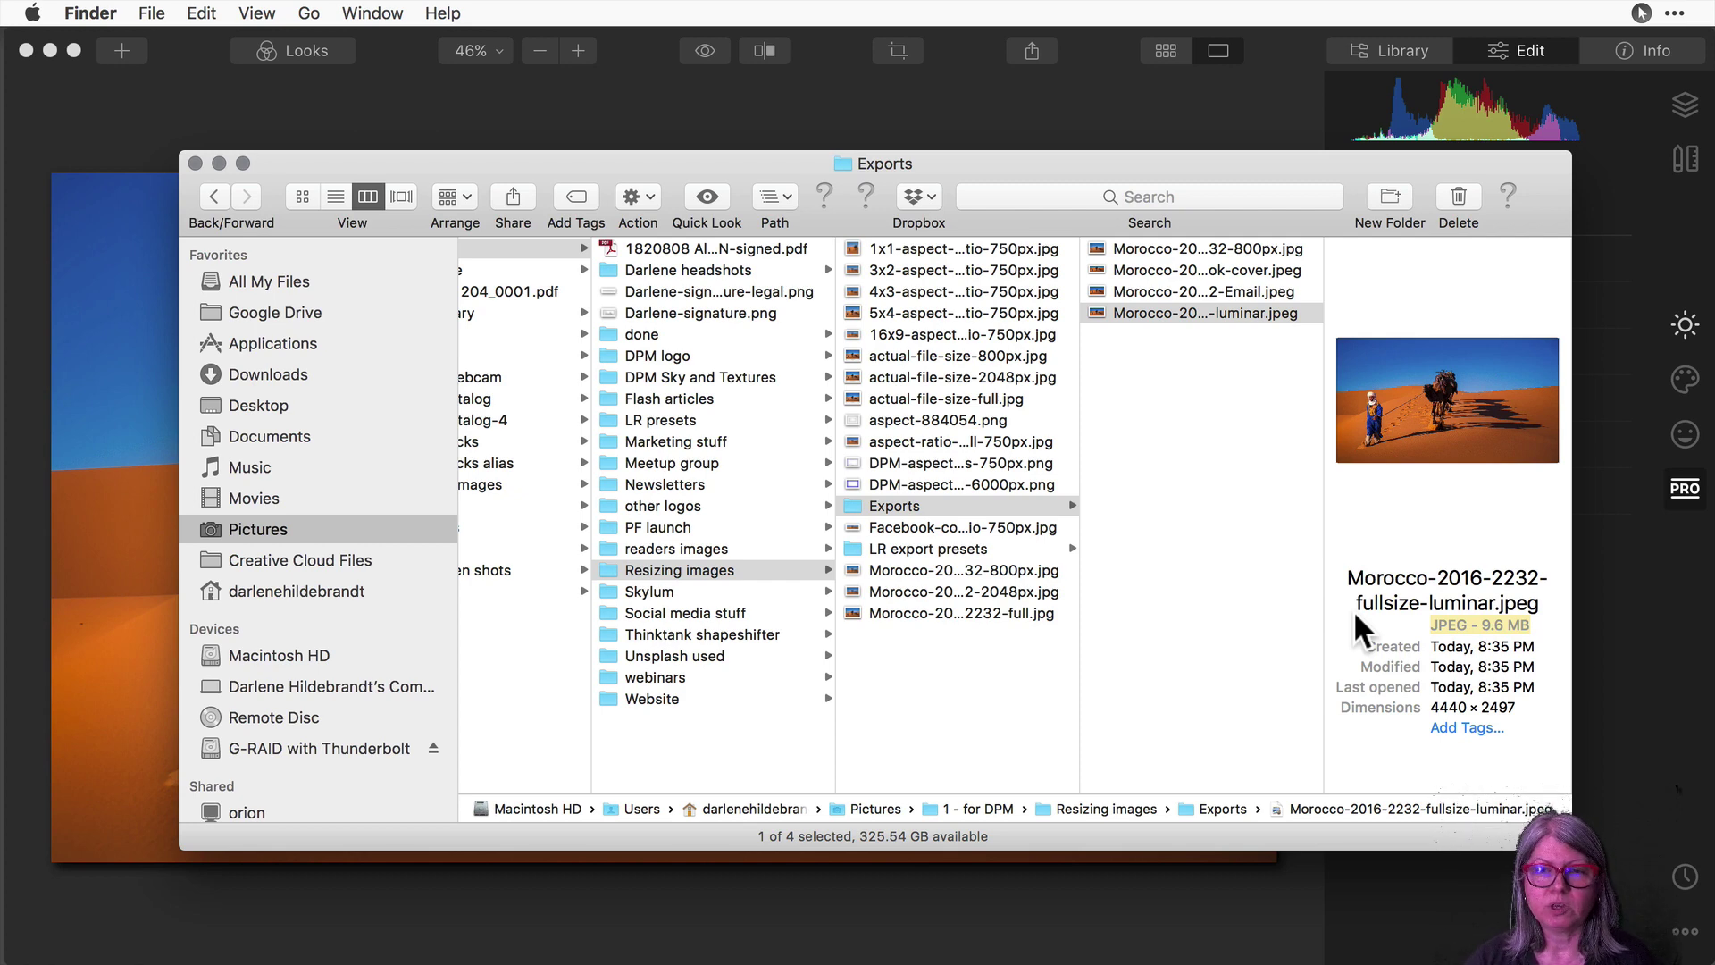
Compare it with the Email export, then bring Luminar 4 back to the front.
click(1226, 286)
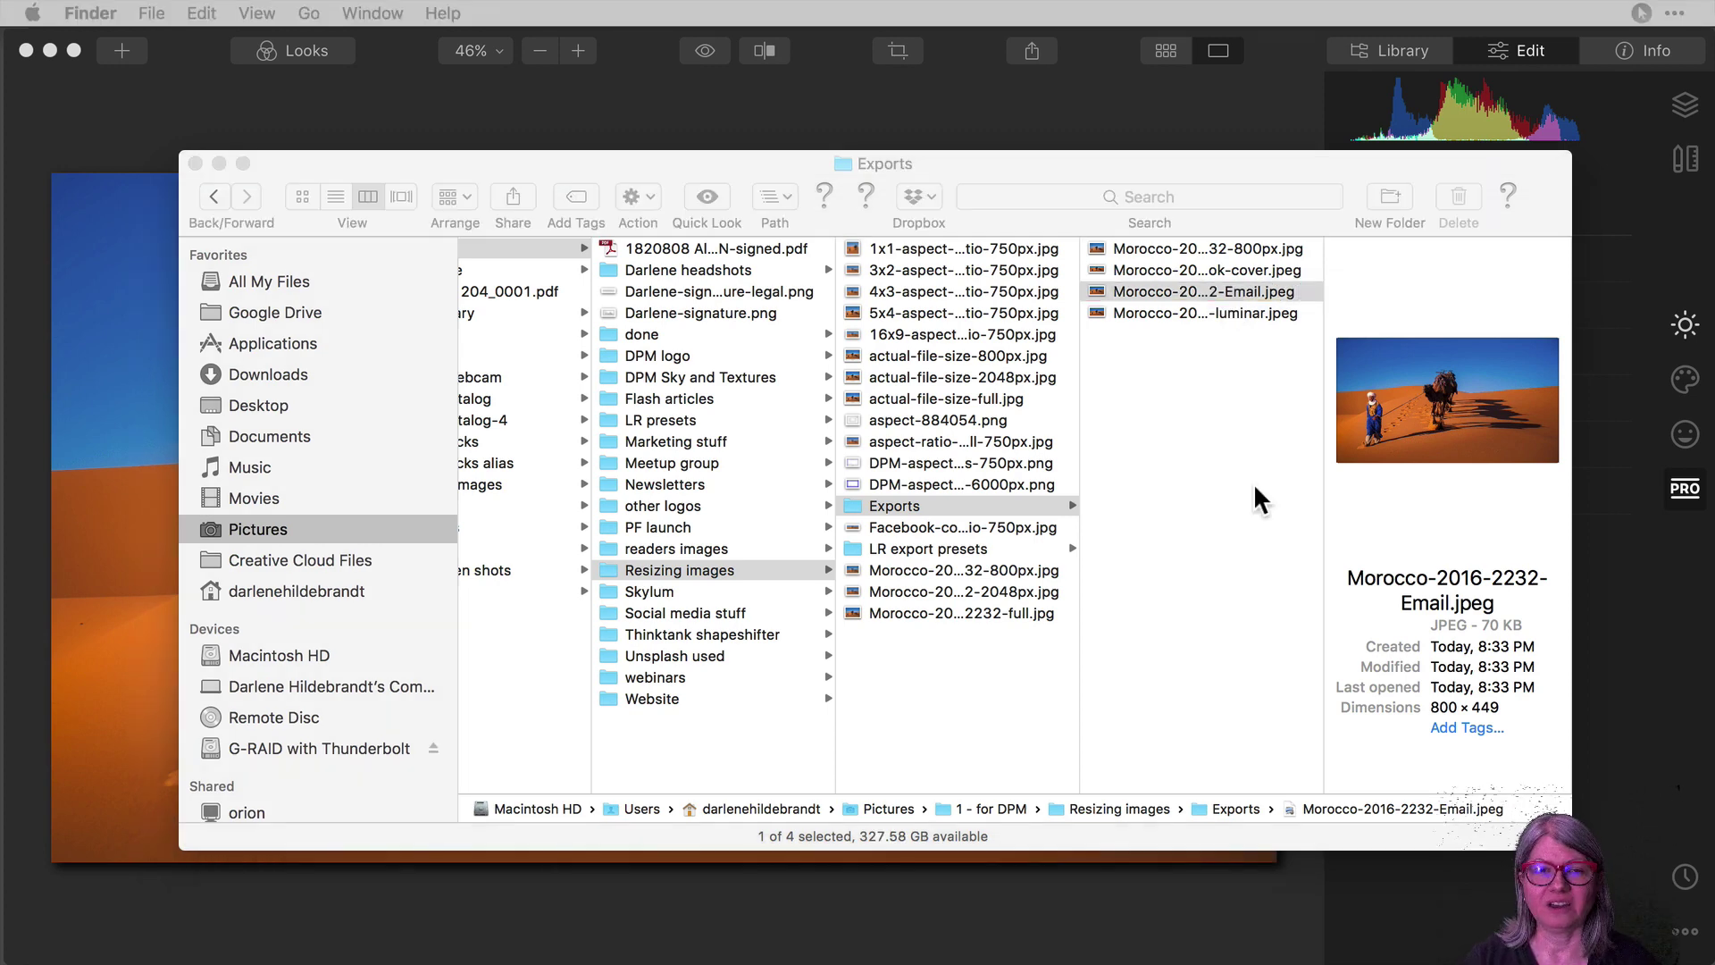
click(1253, 501)
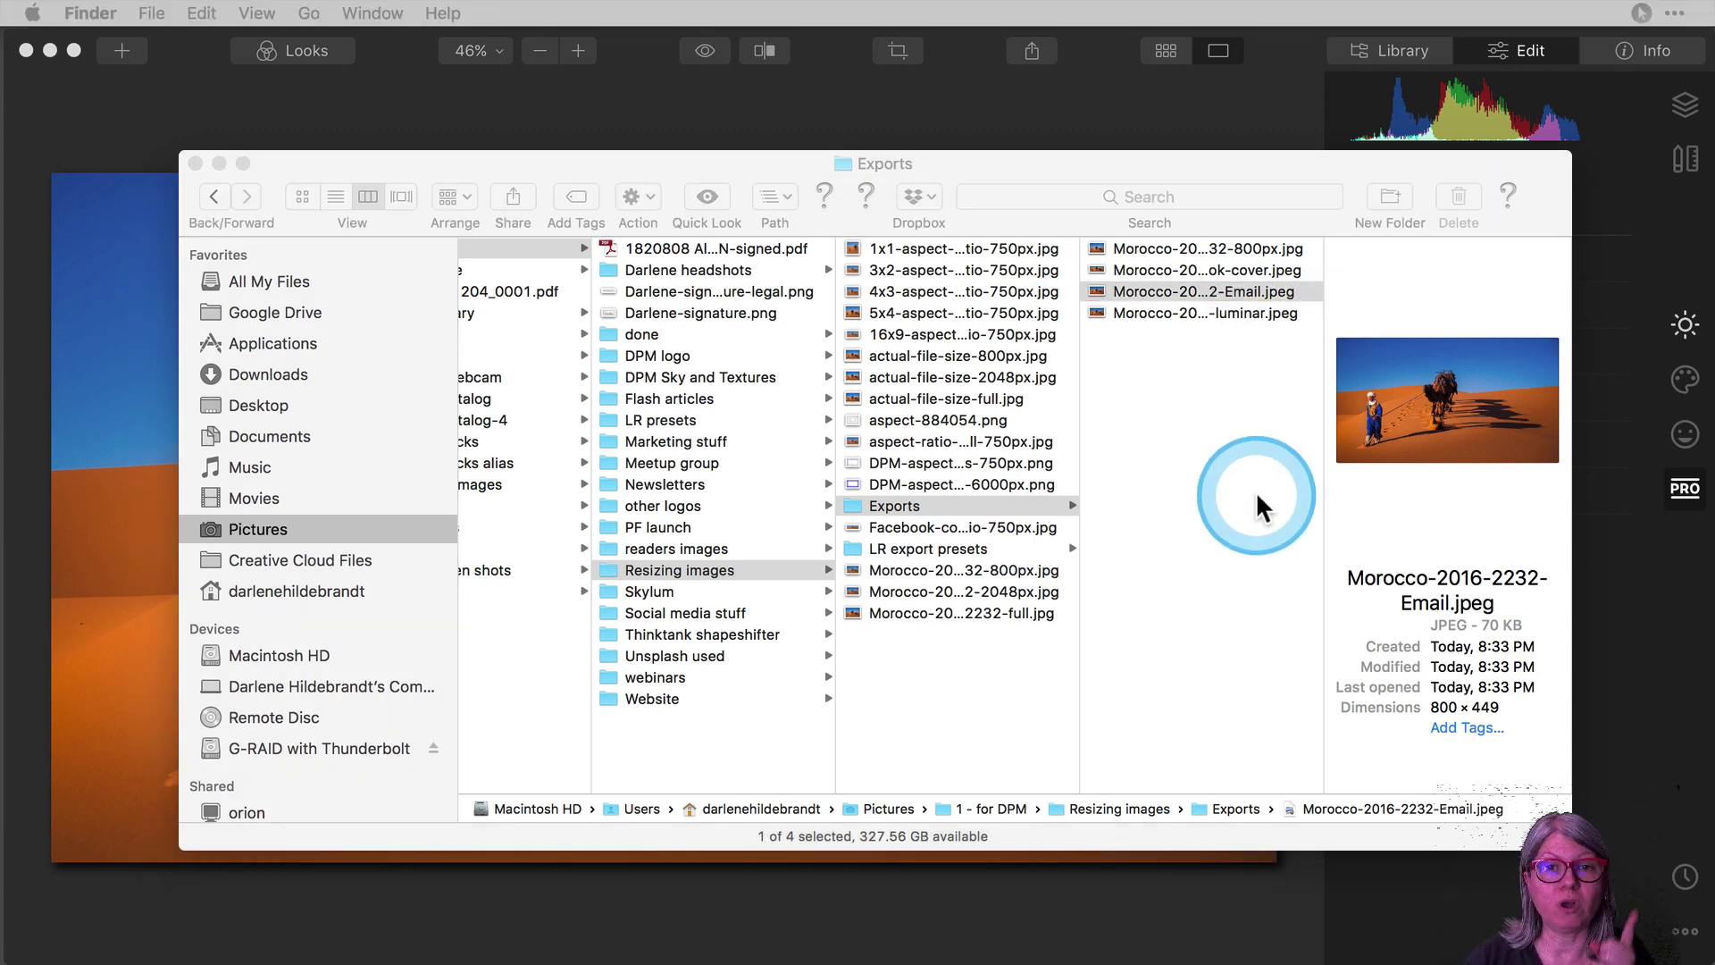
click(1217, 67)
click(1225, 99)
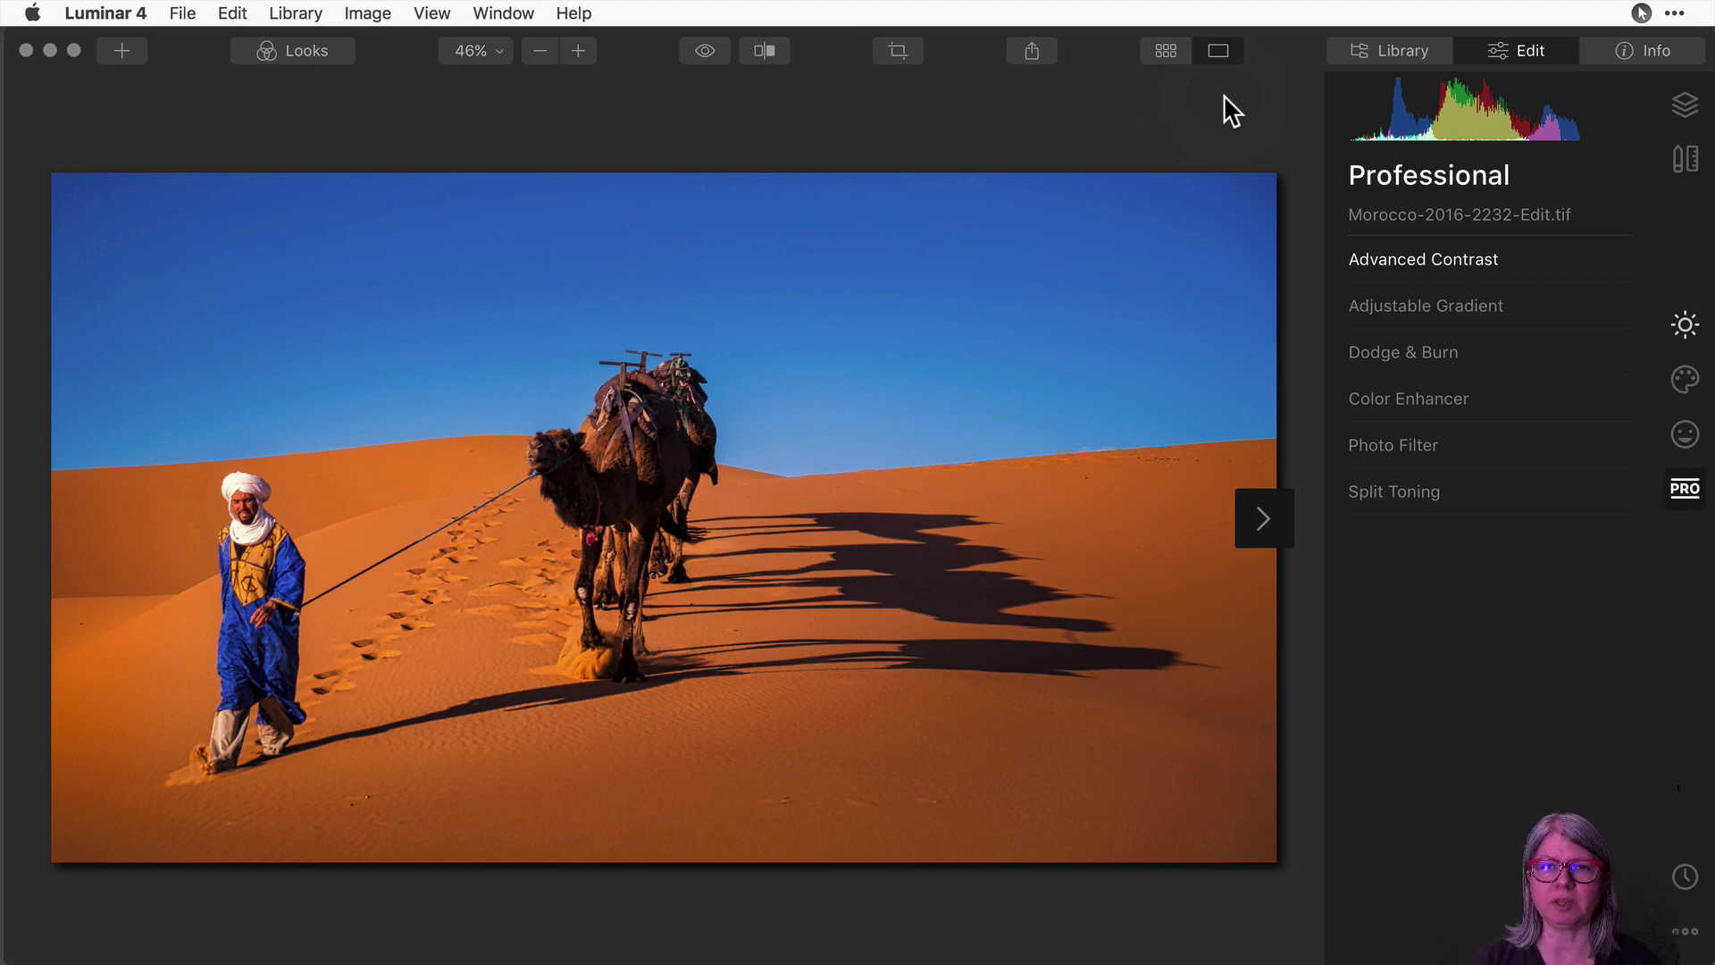
Start a new image export resized by Long Edge, replacing 800 with 2048.
click(1035, 52)
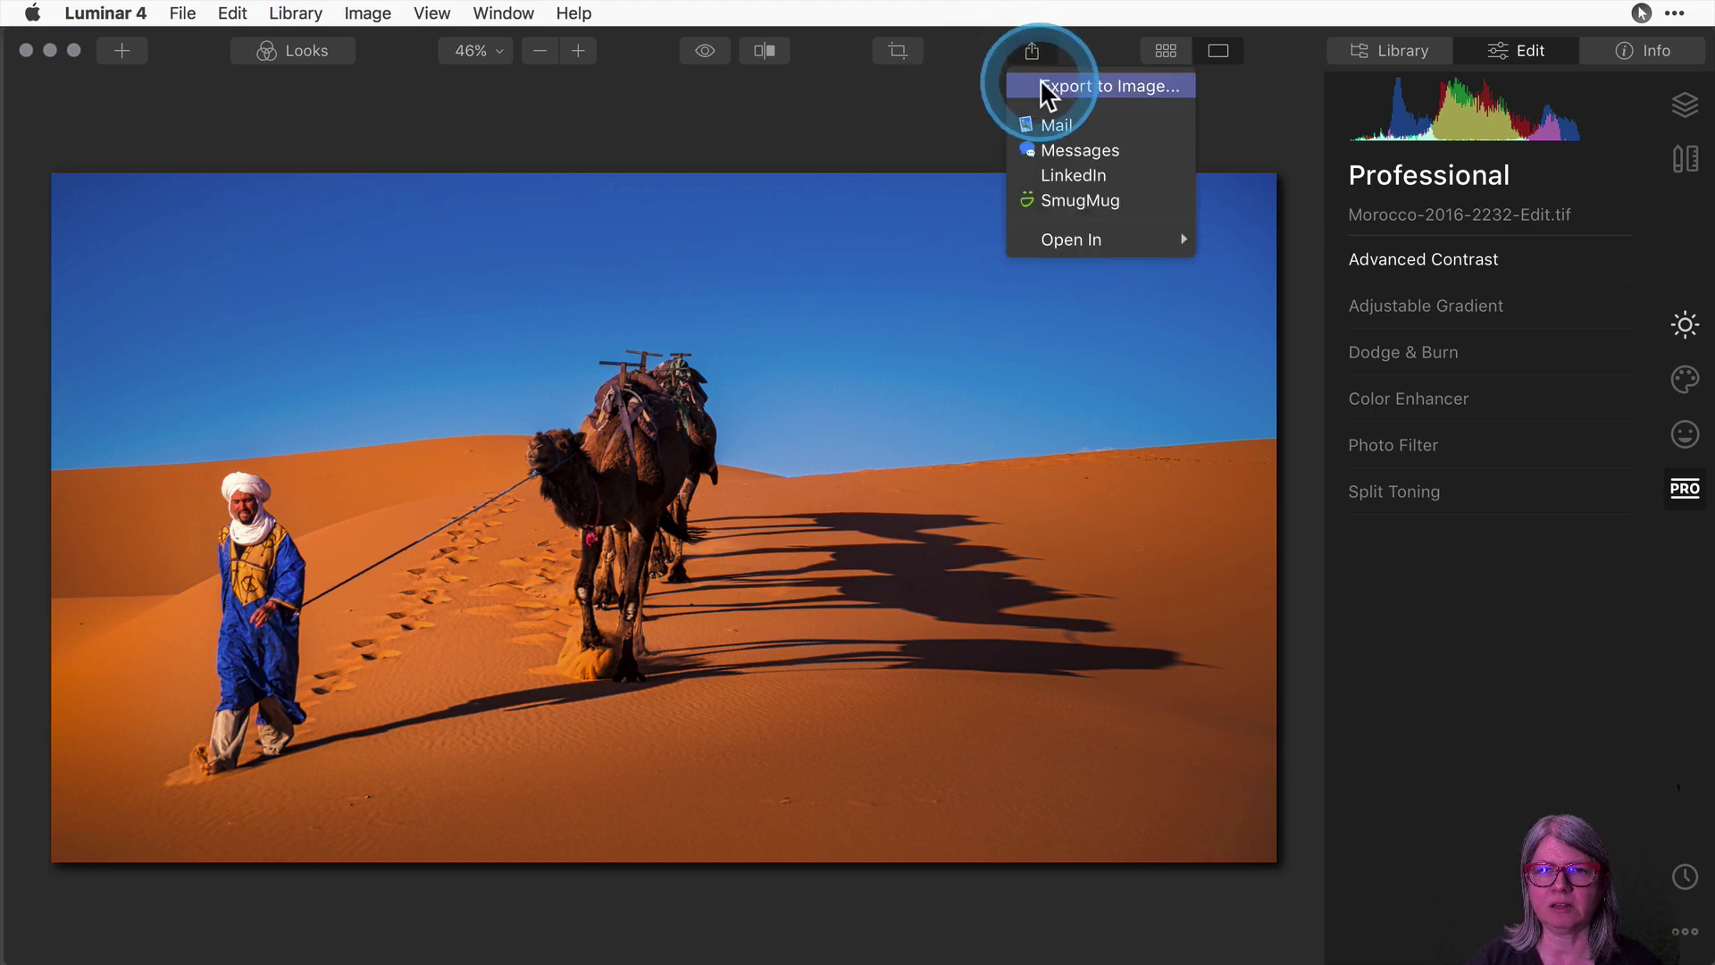
click(1045, 86)
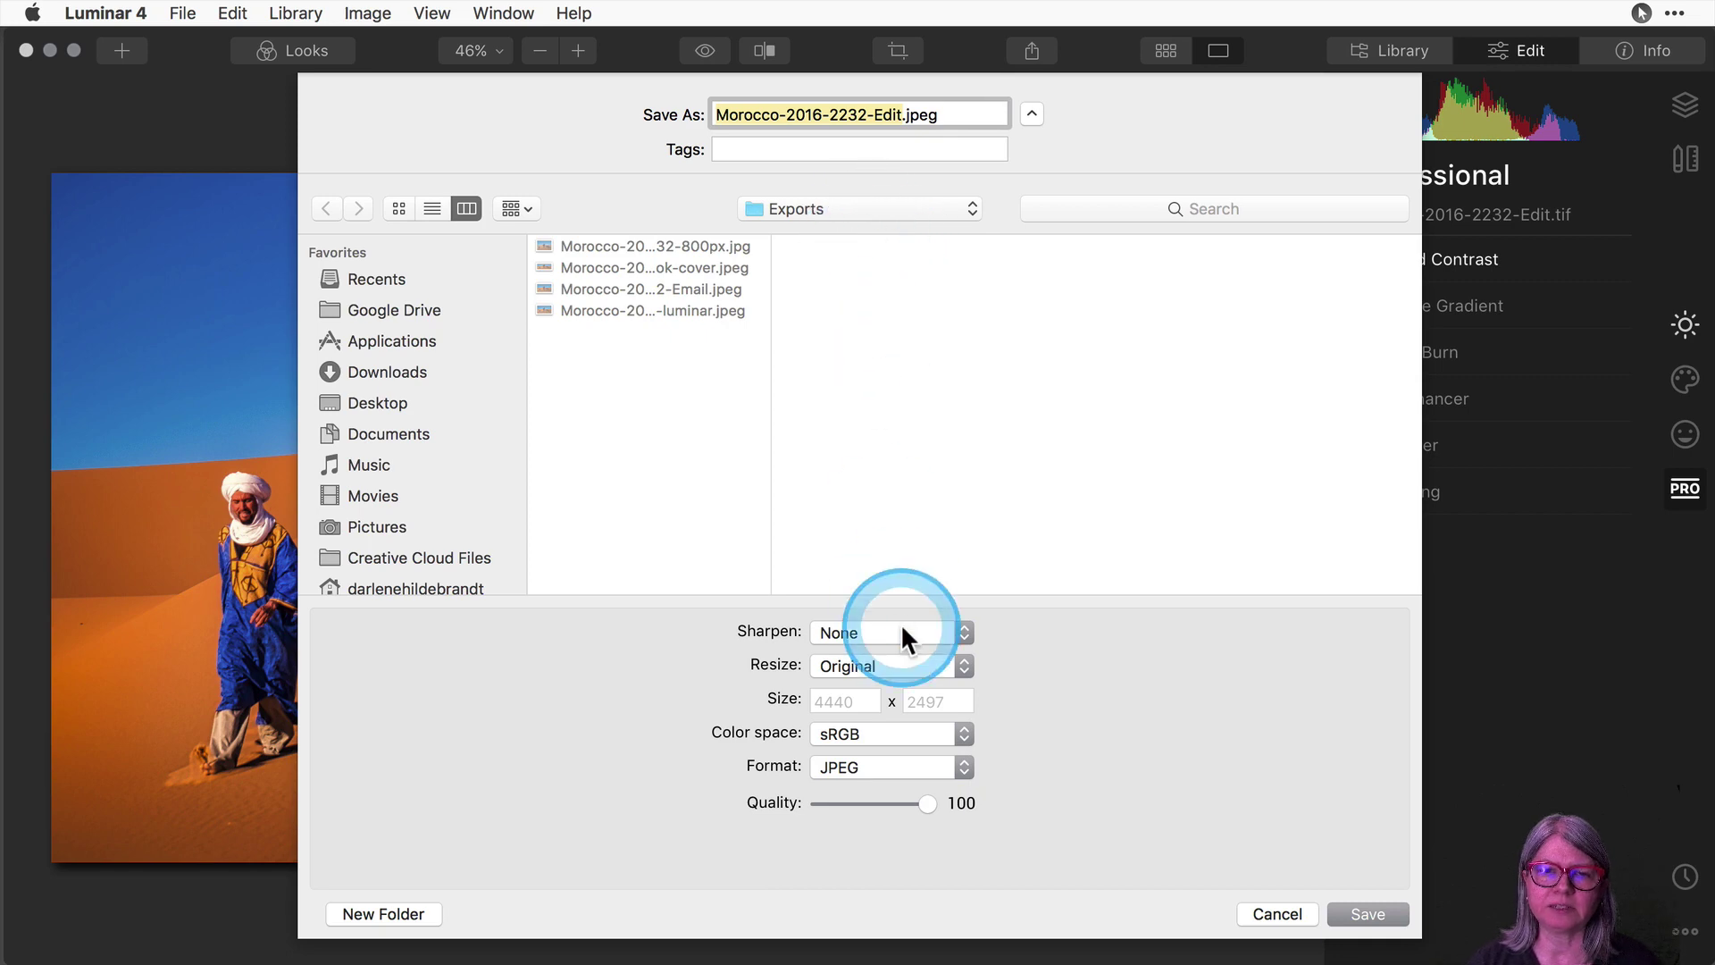
click(883, 667)
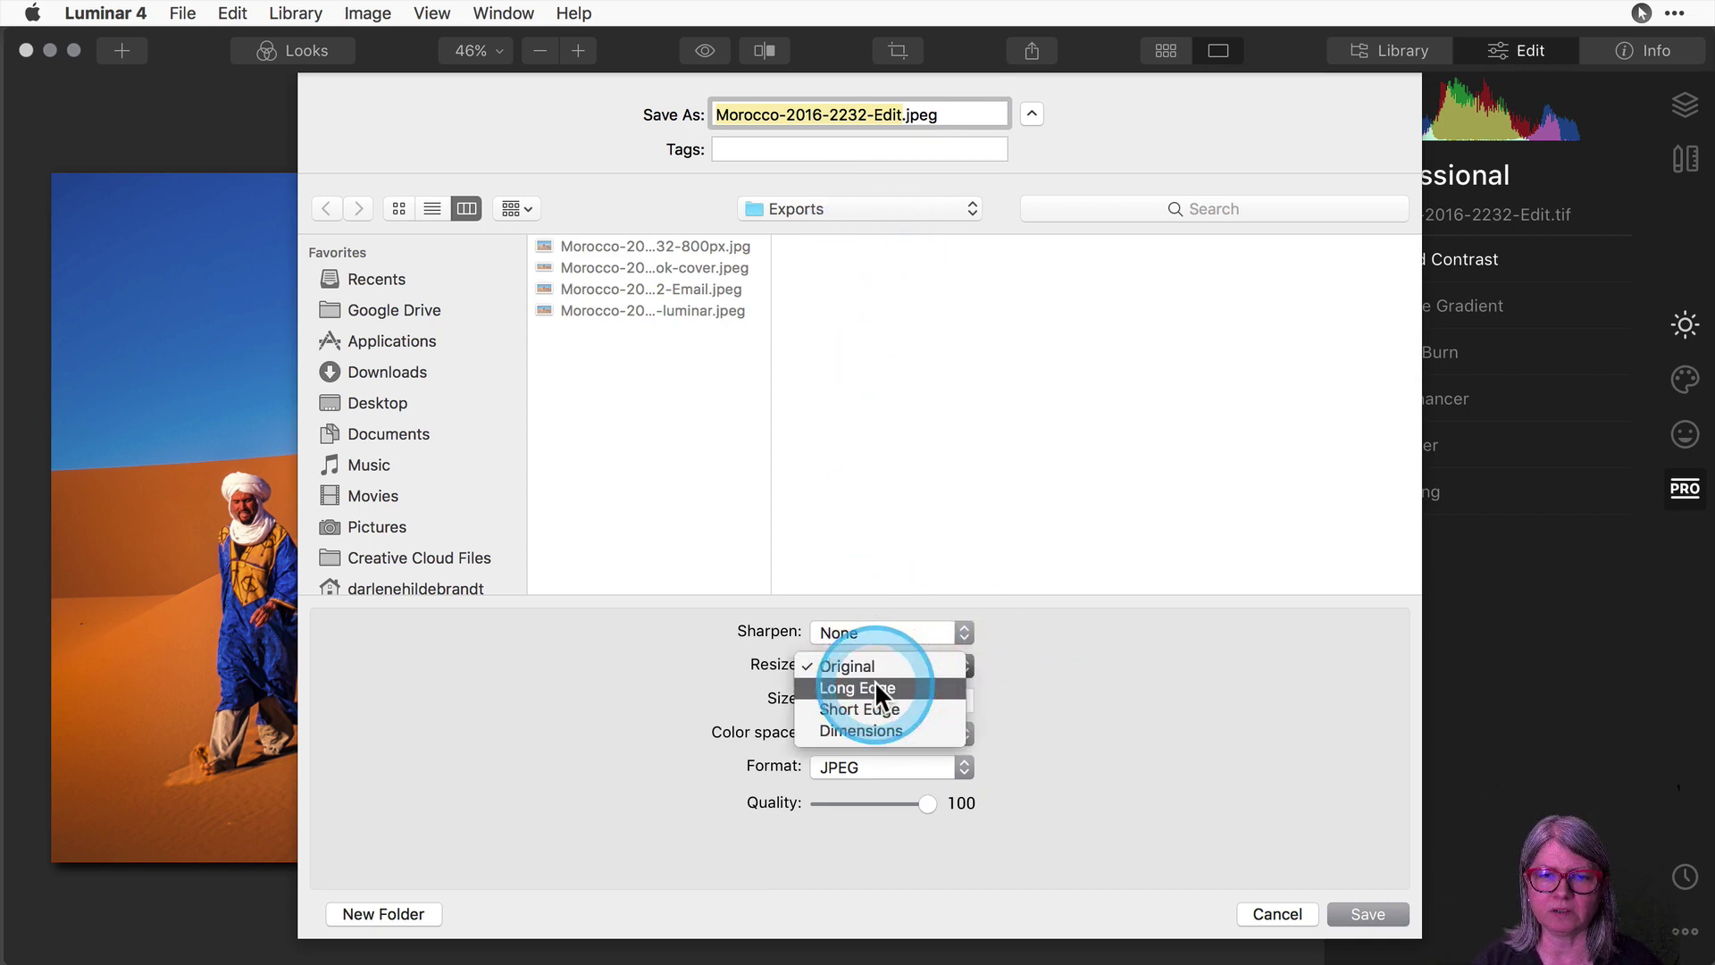
click(876, 684)
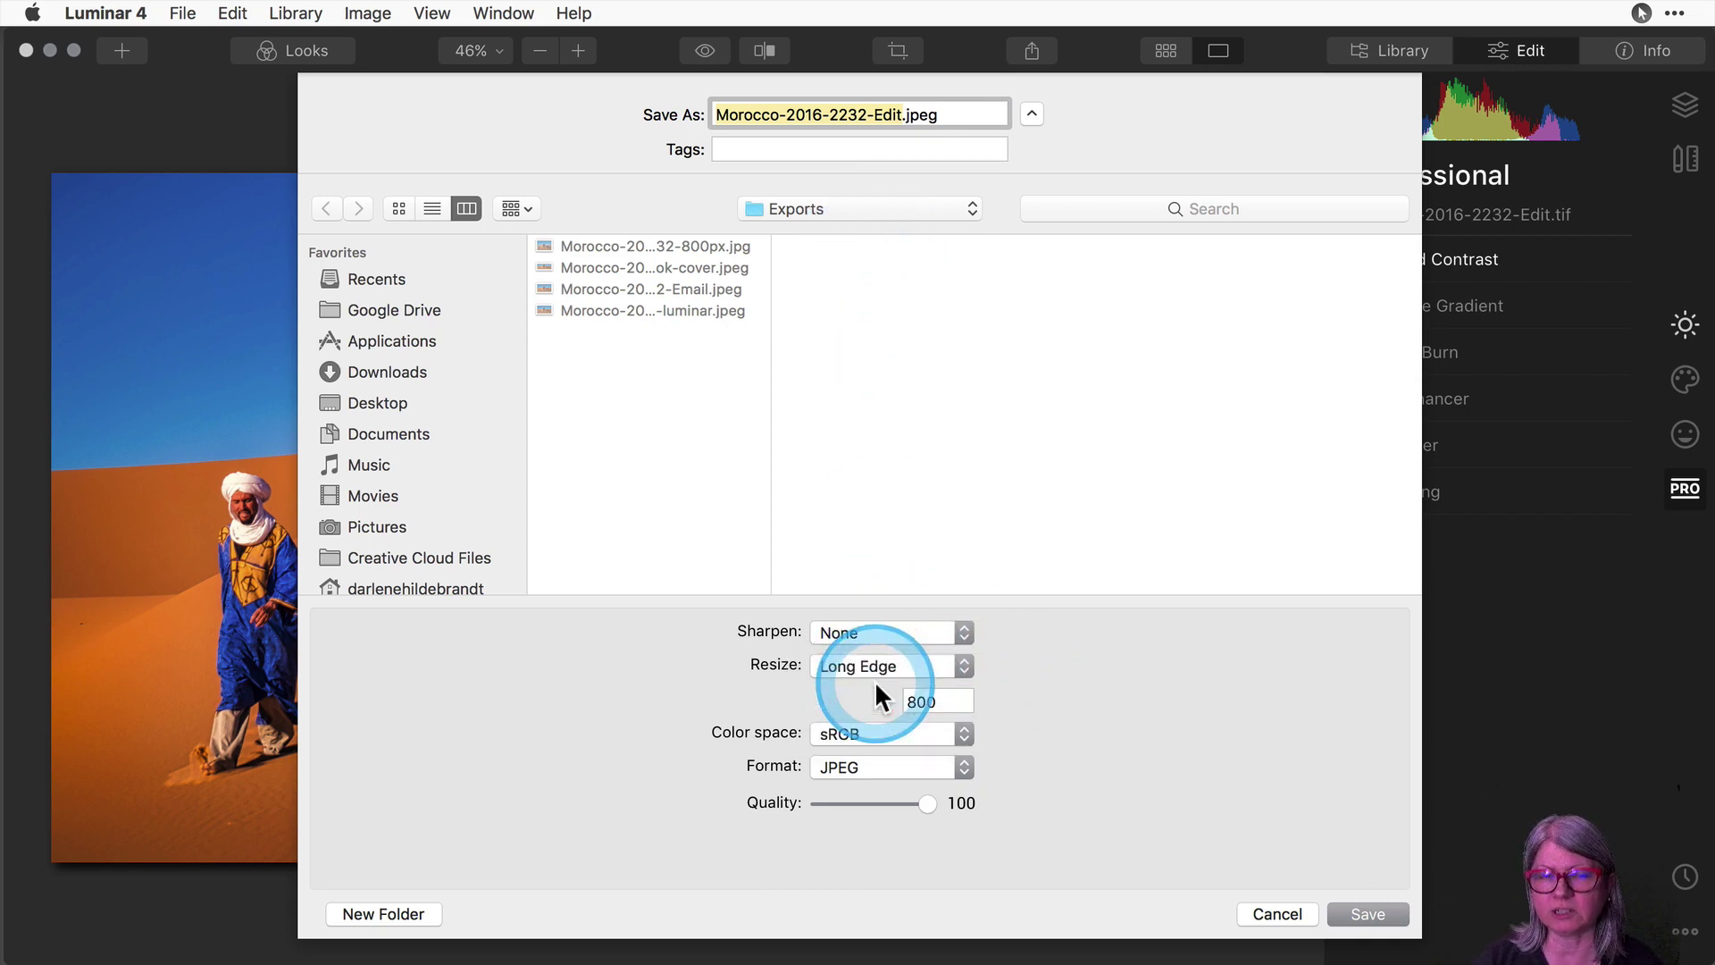
double_click(946, 698)
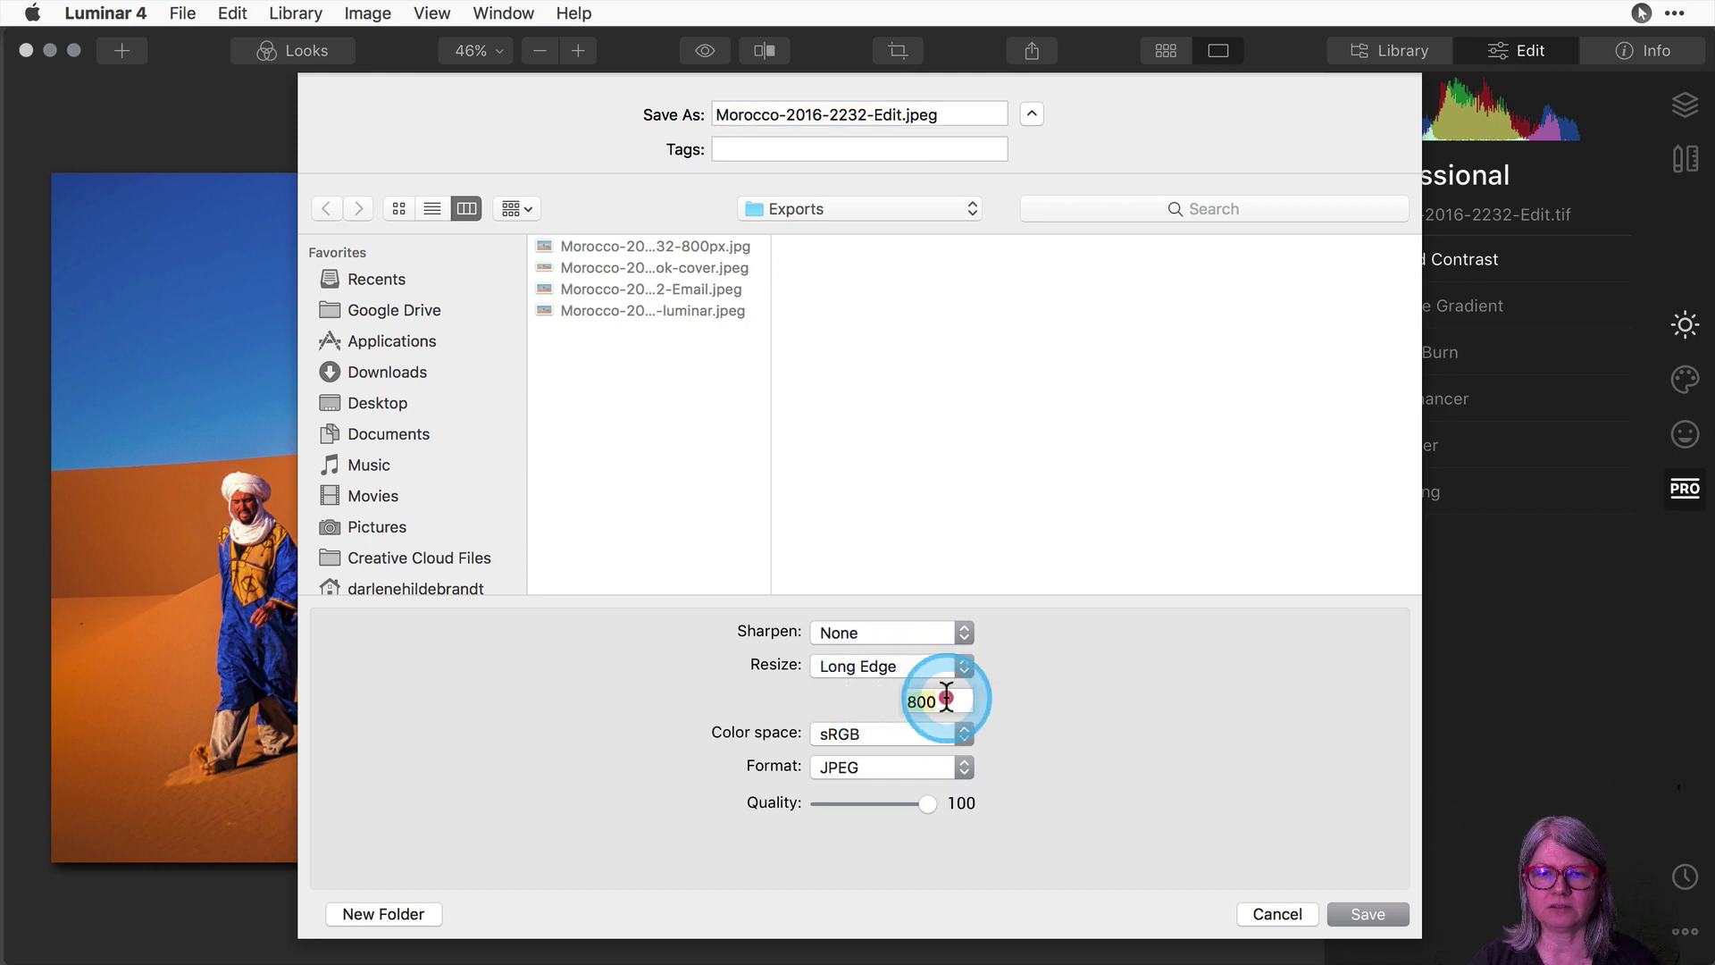
text(204)
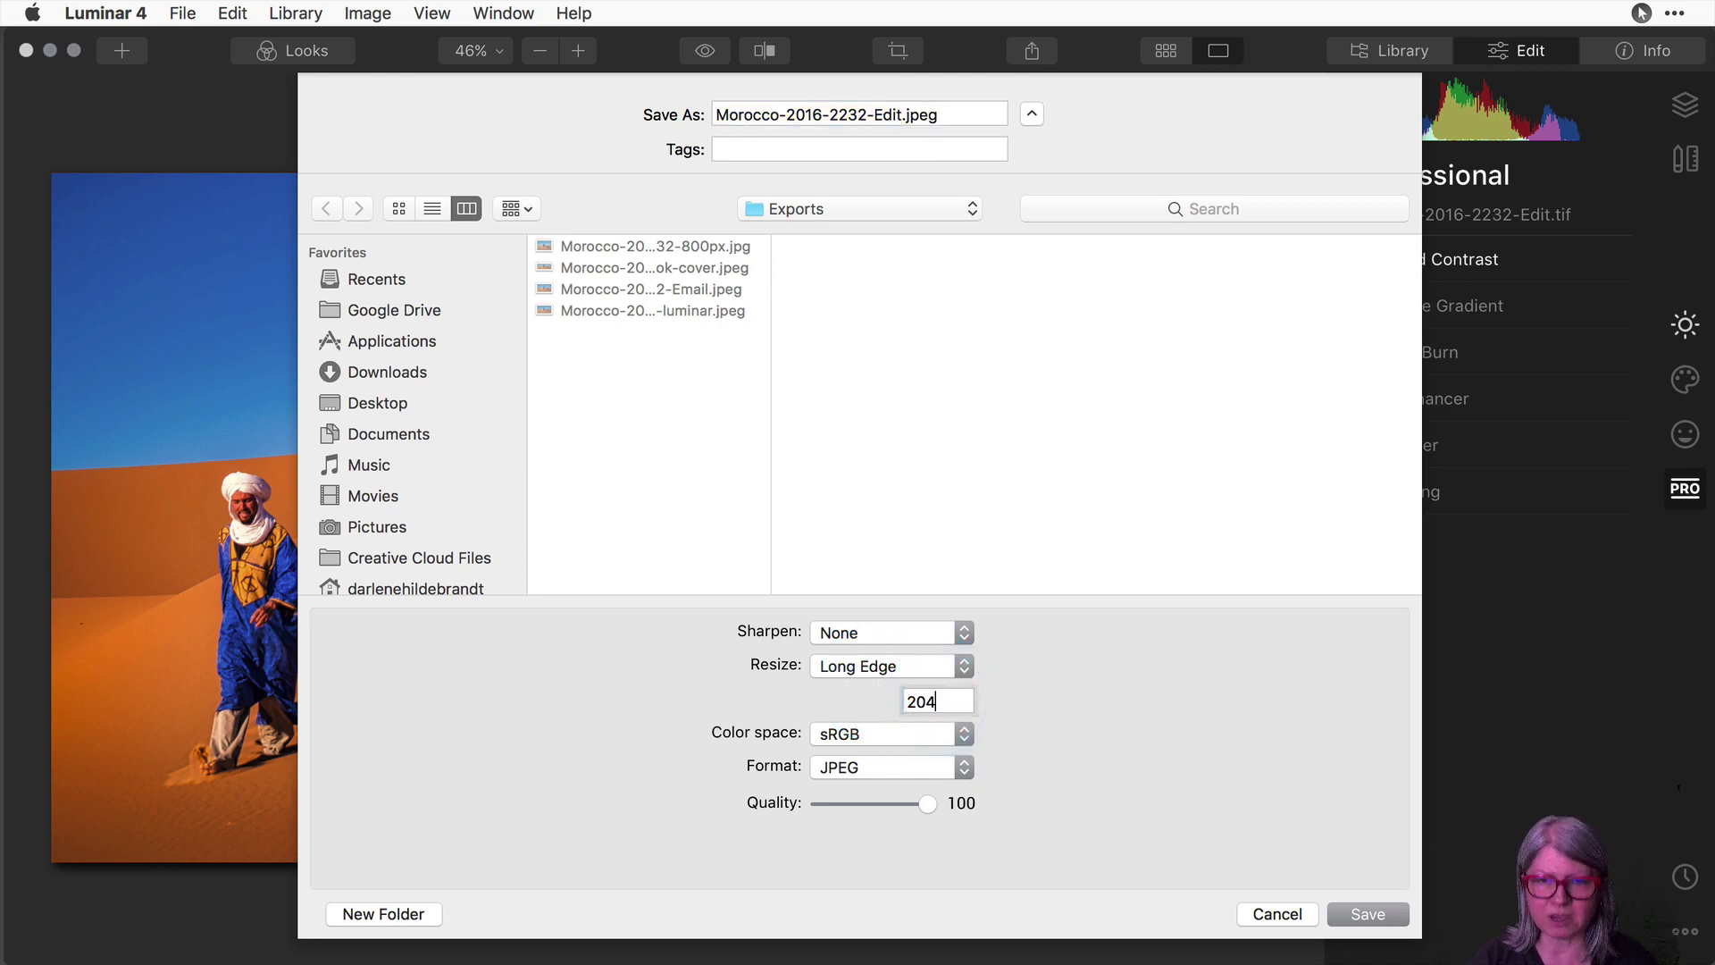
text(8)
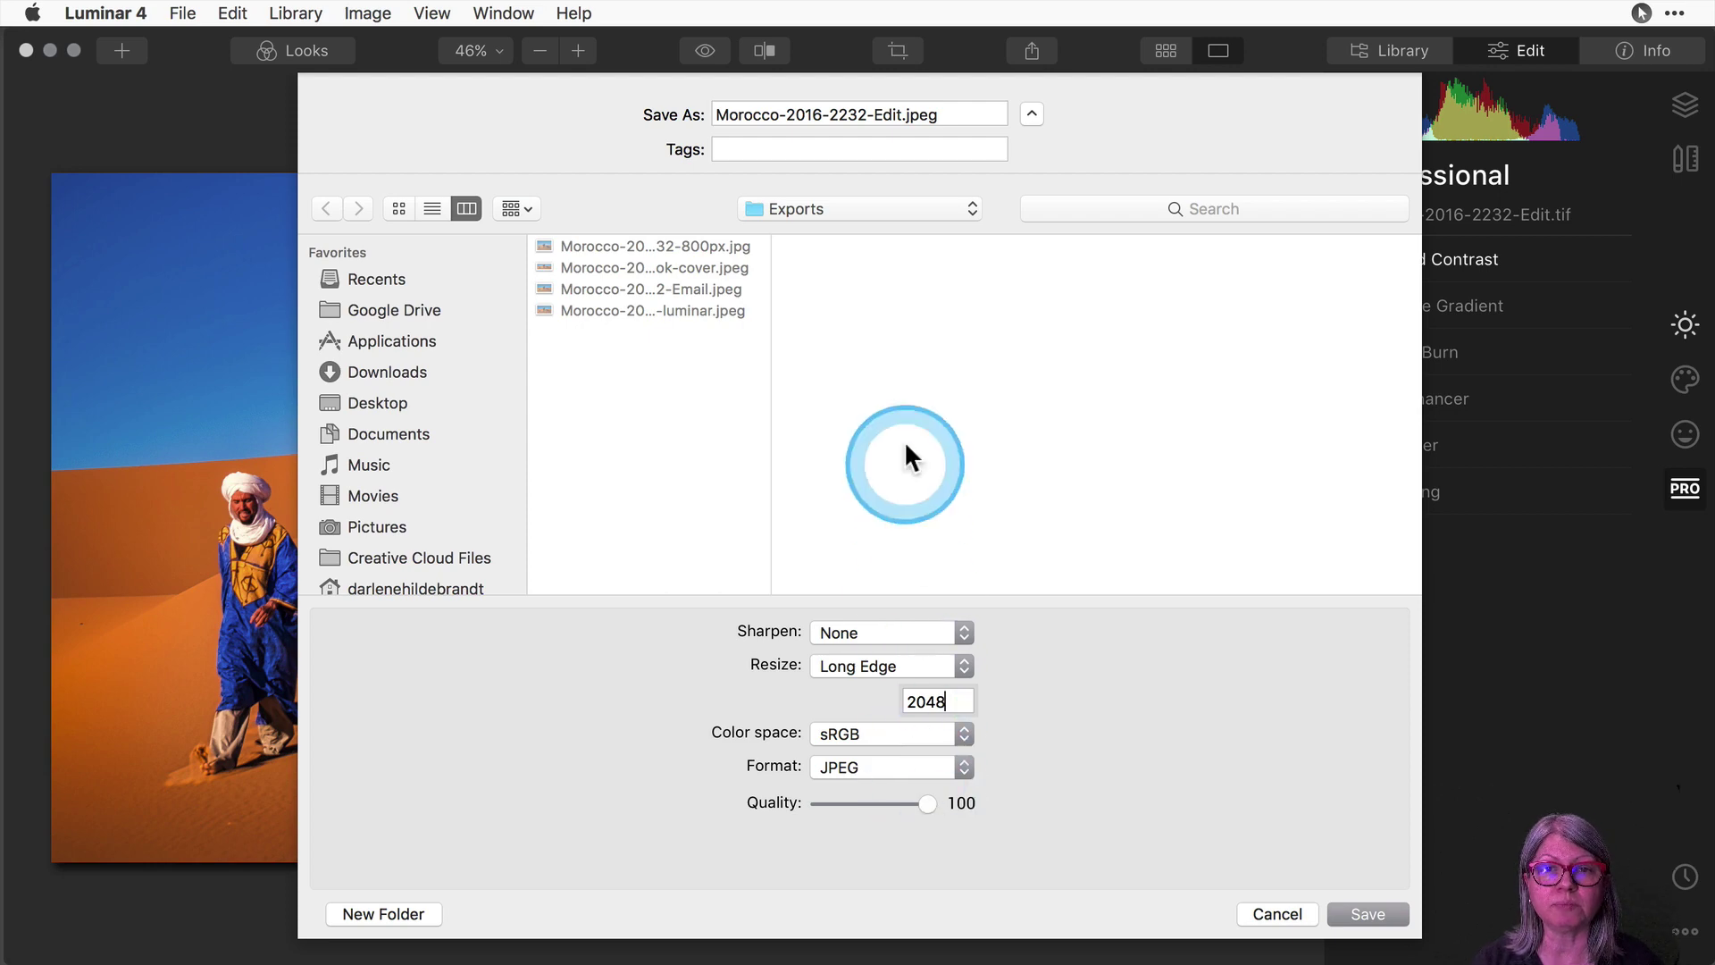
Name the export Morocco-2016-2232-Facebook2048px, keep Long Edge resizing, and save it.
click(902, 114)
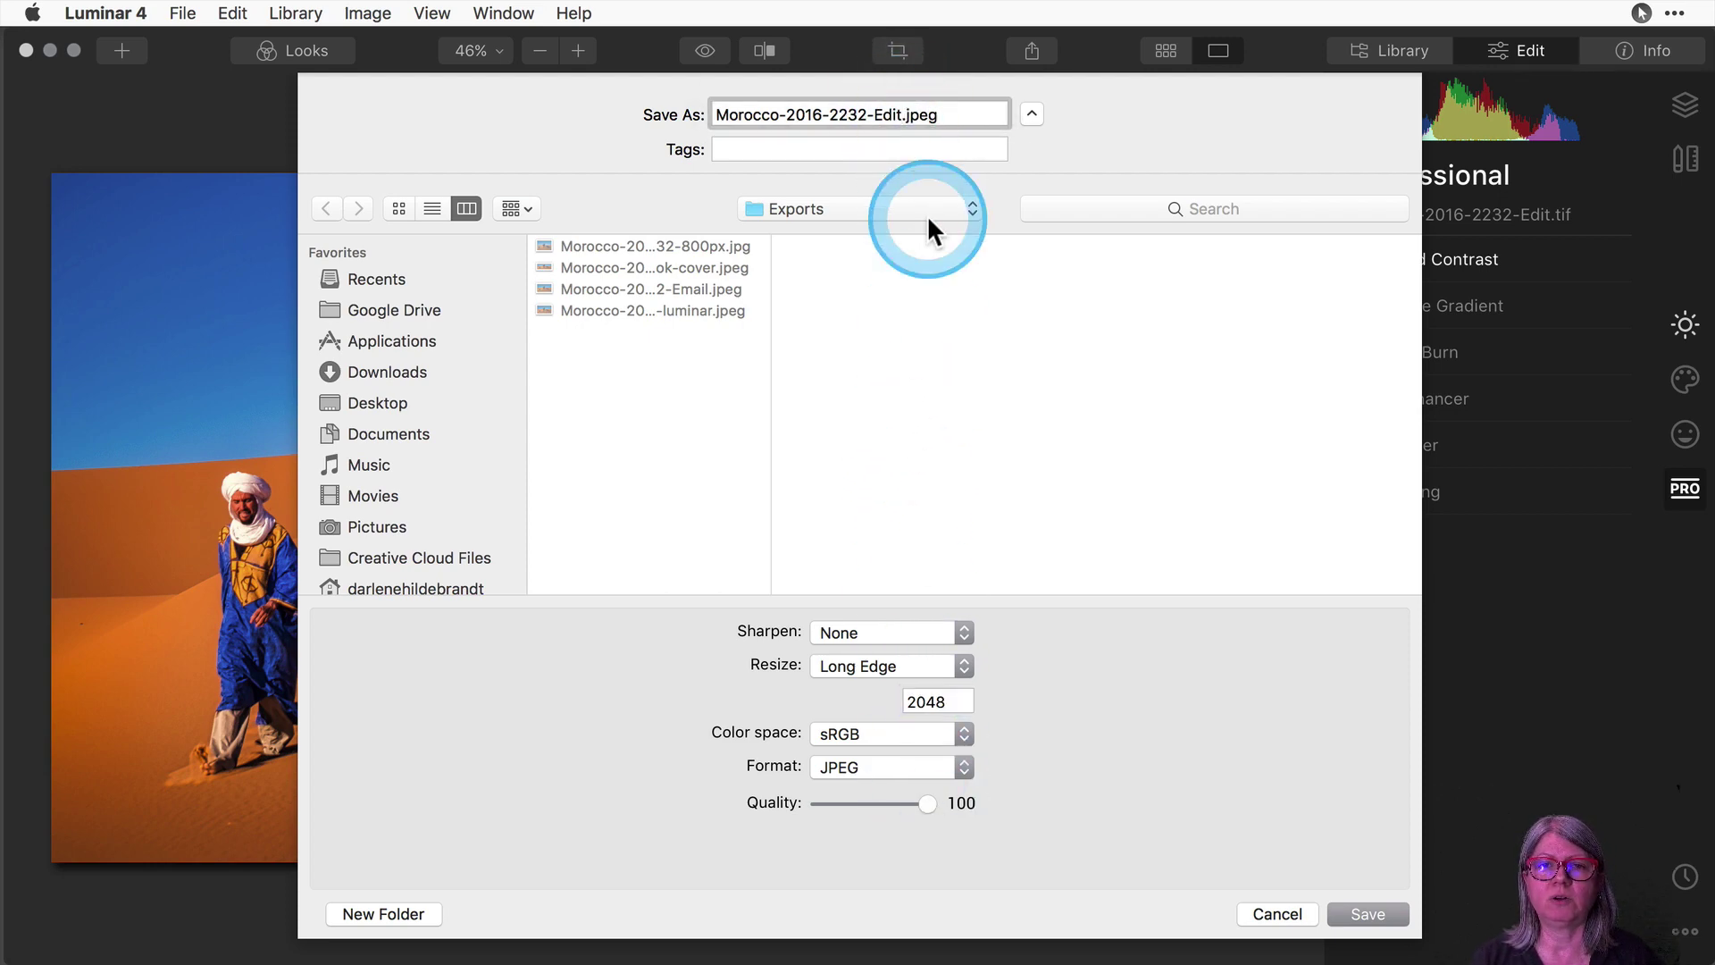
key(BackSpace)
key(BackSpace)
key(BackSpace)
key(BackSpace)
text(Fe)
key(BackSpace)
text(acebokk)
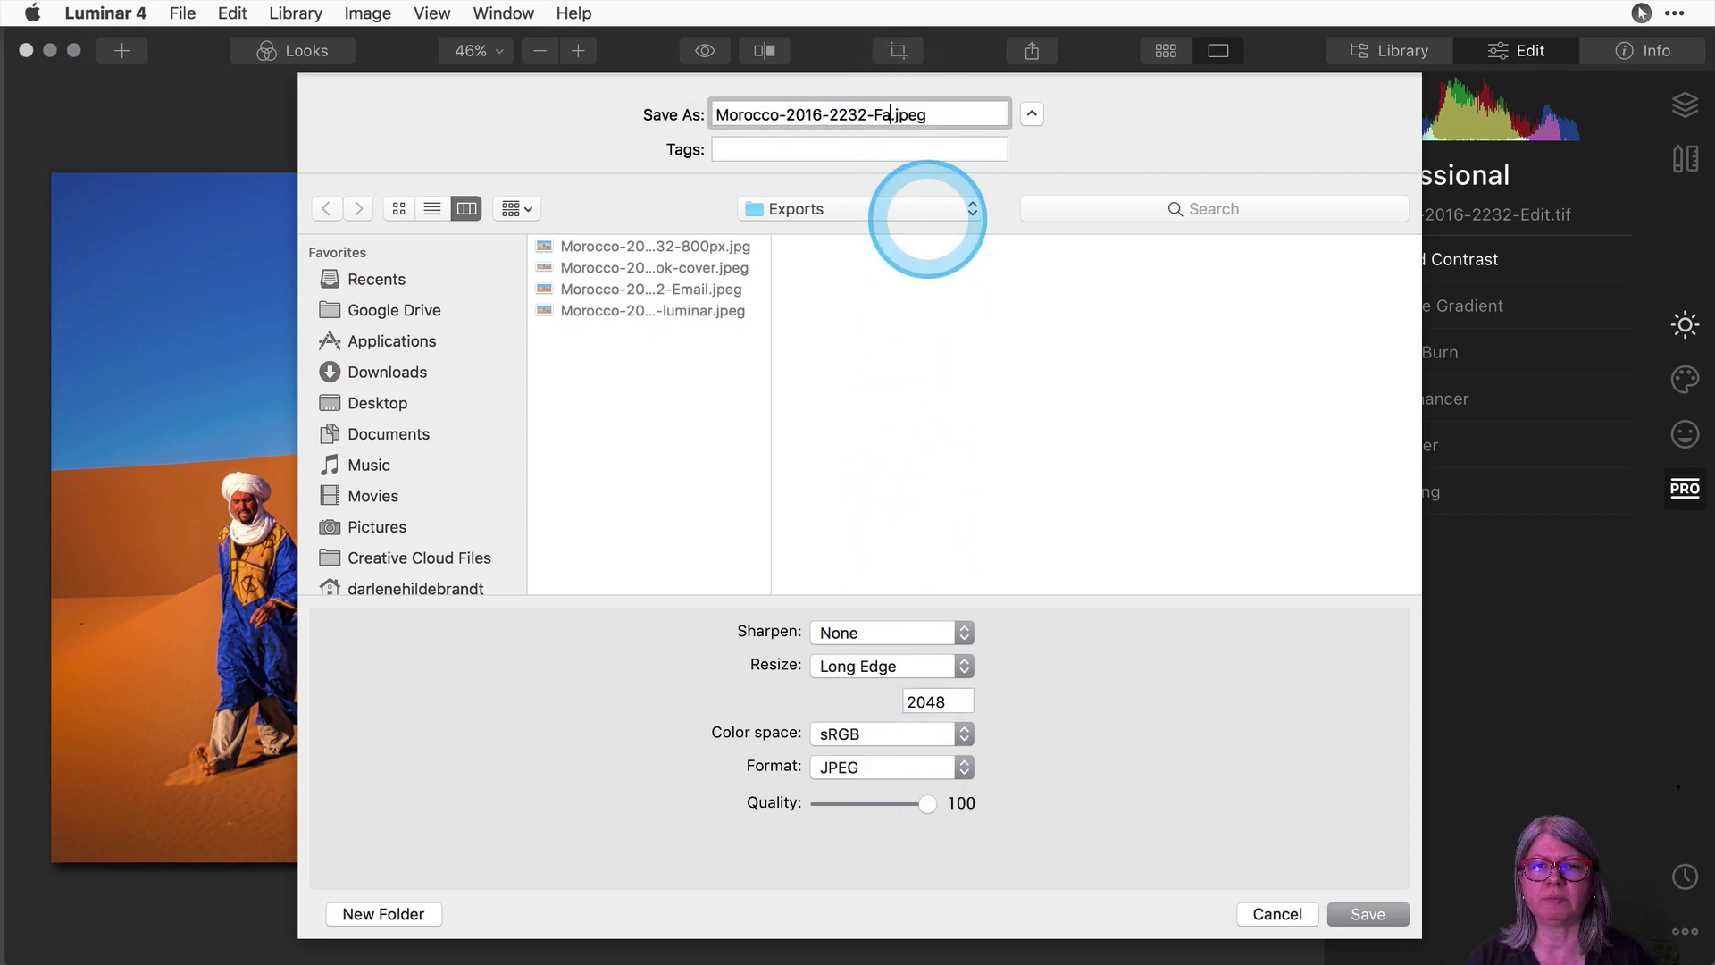
key(BackSpace)
key(BackSpace)
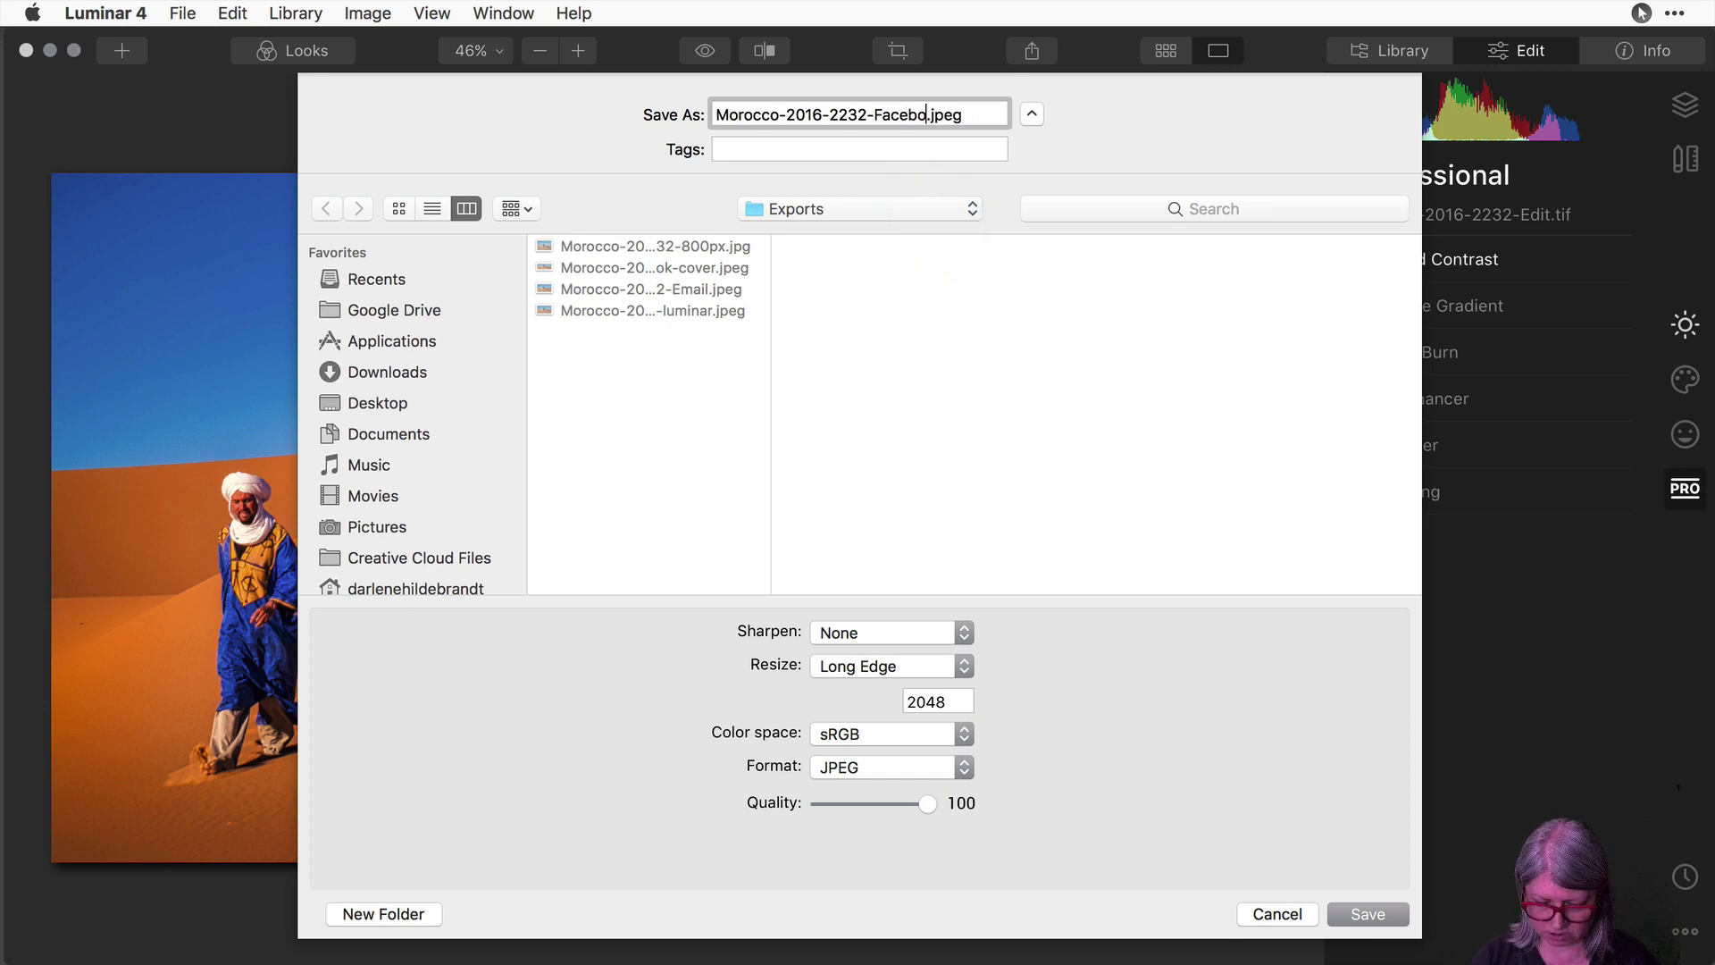
text(ok2048px)
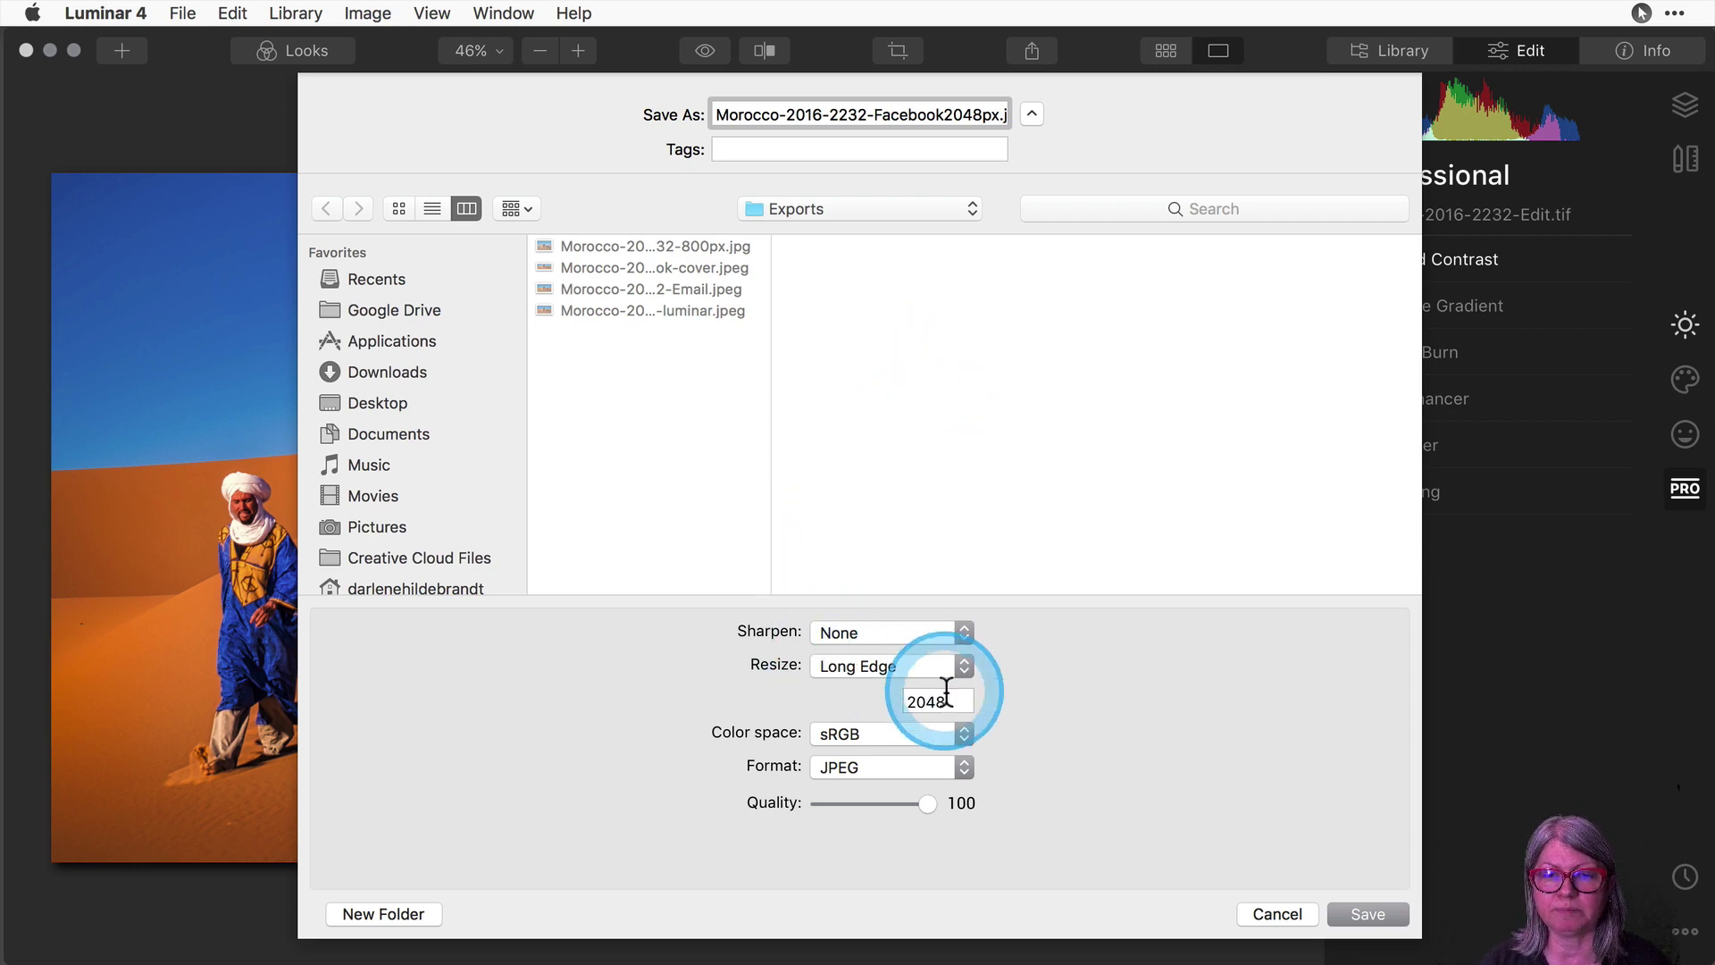
click(851, 665)
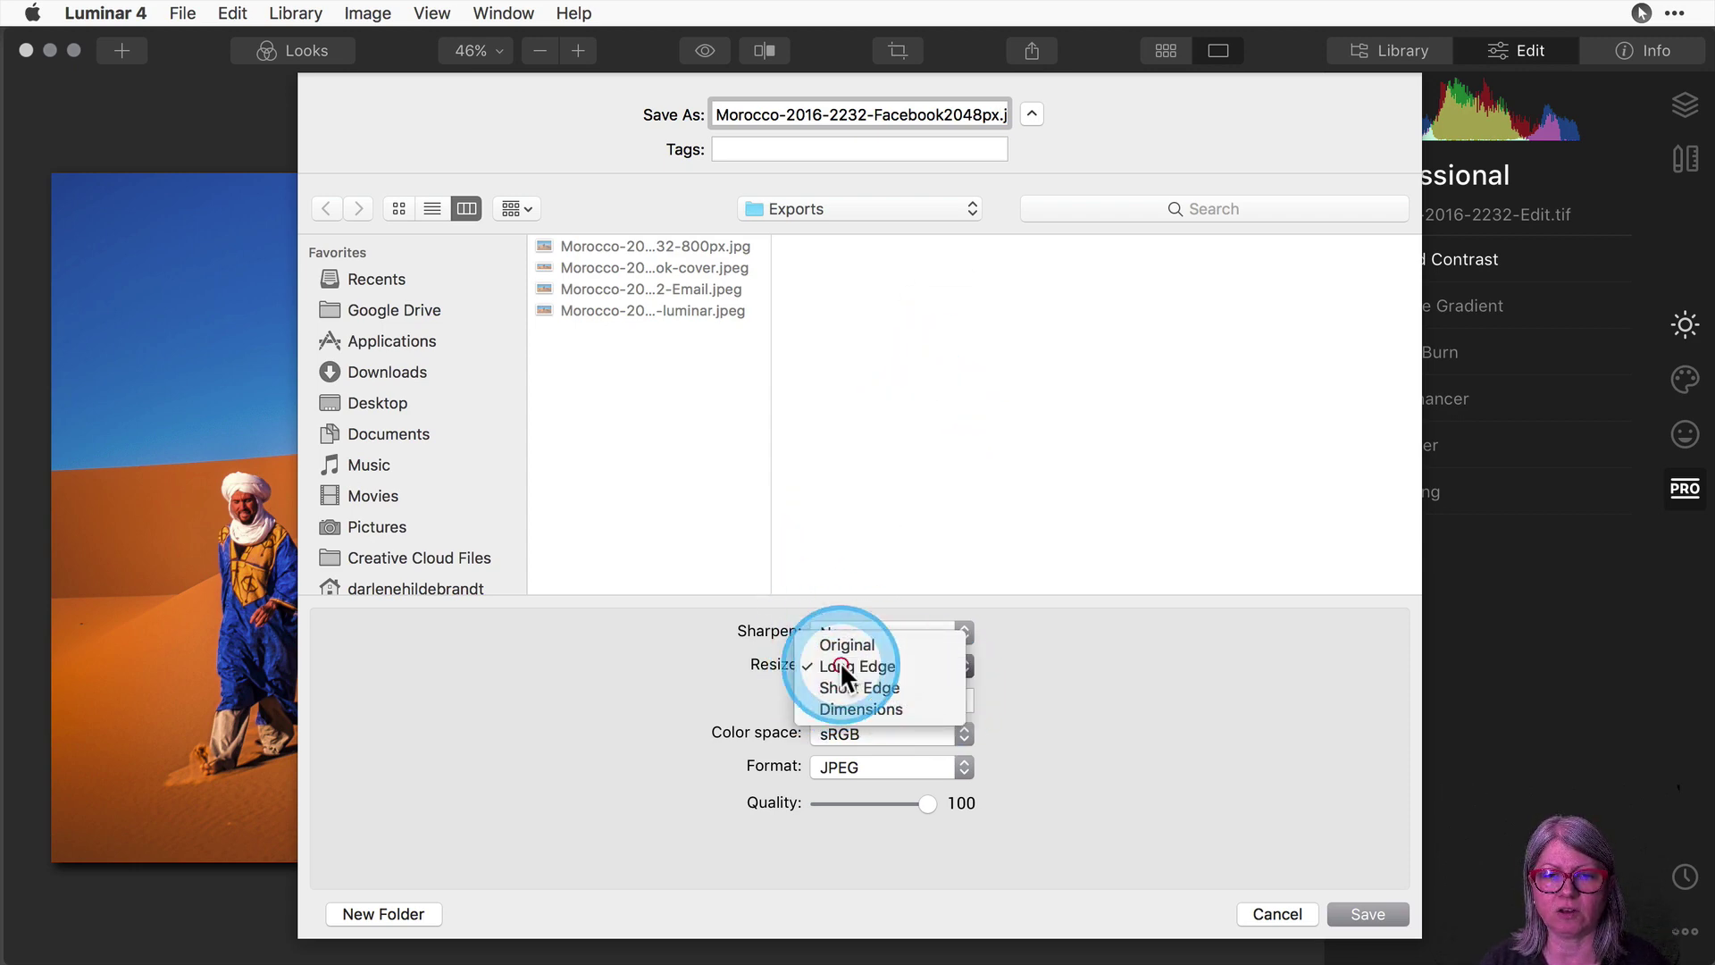
click(840, 666)
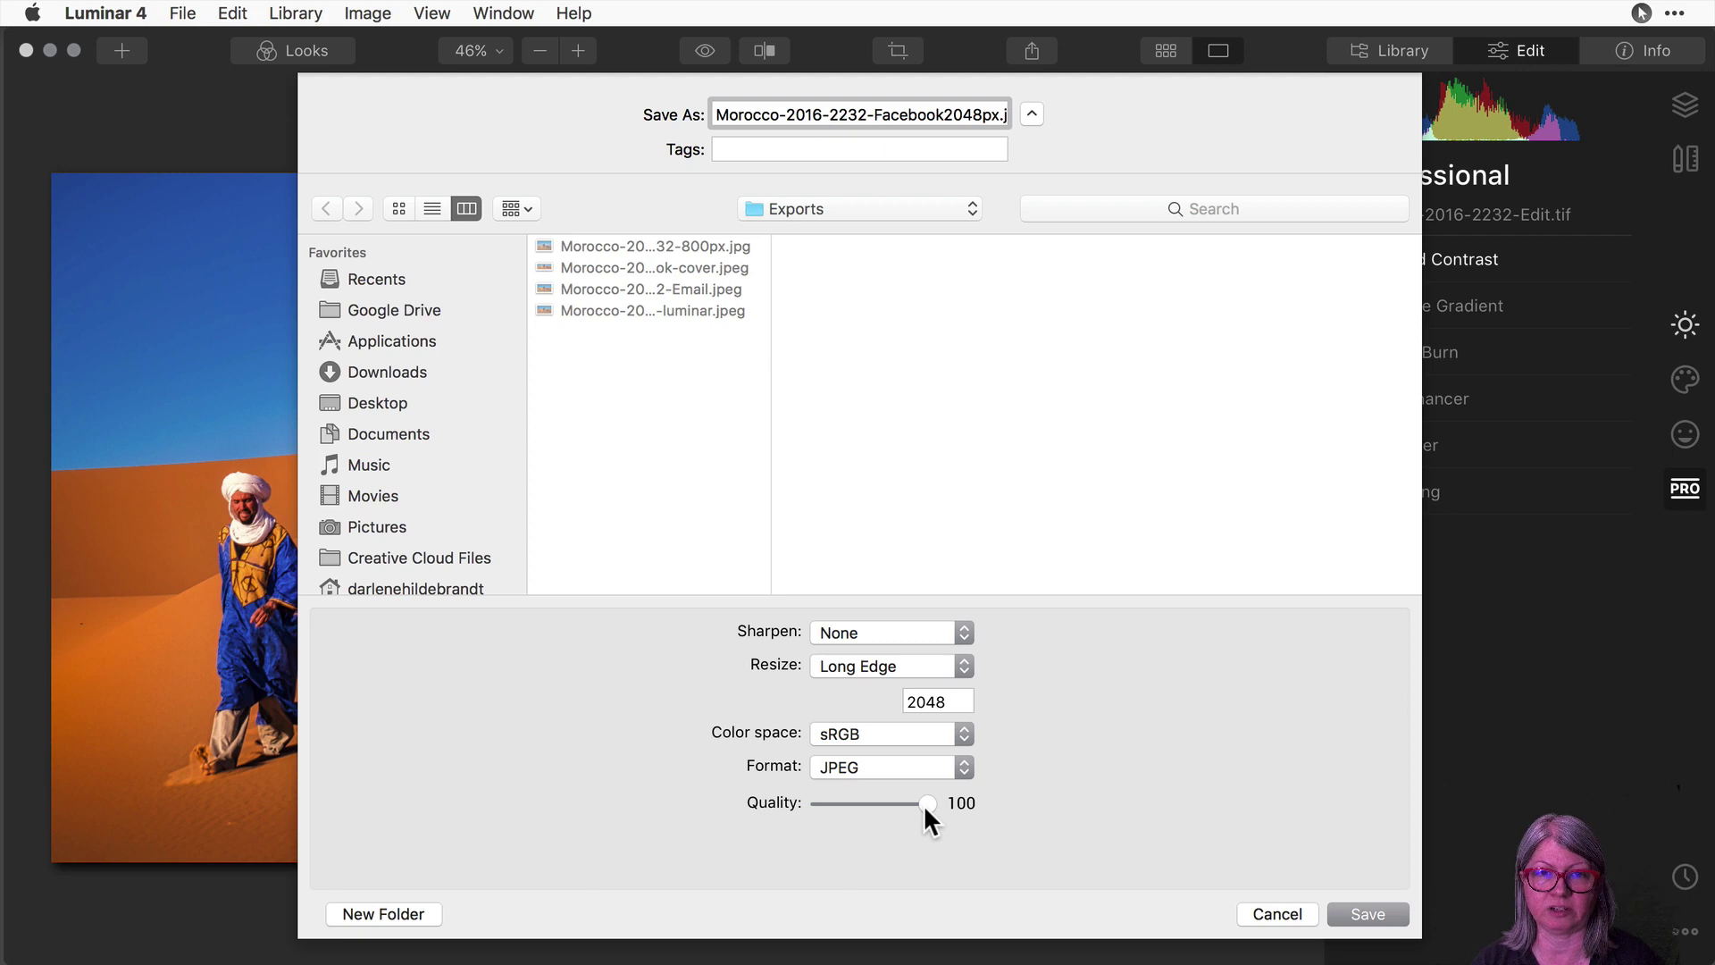
click(1360, 911)
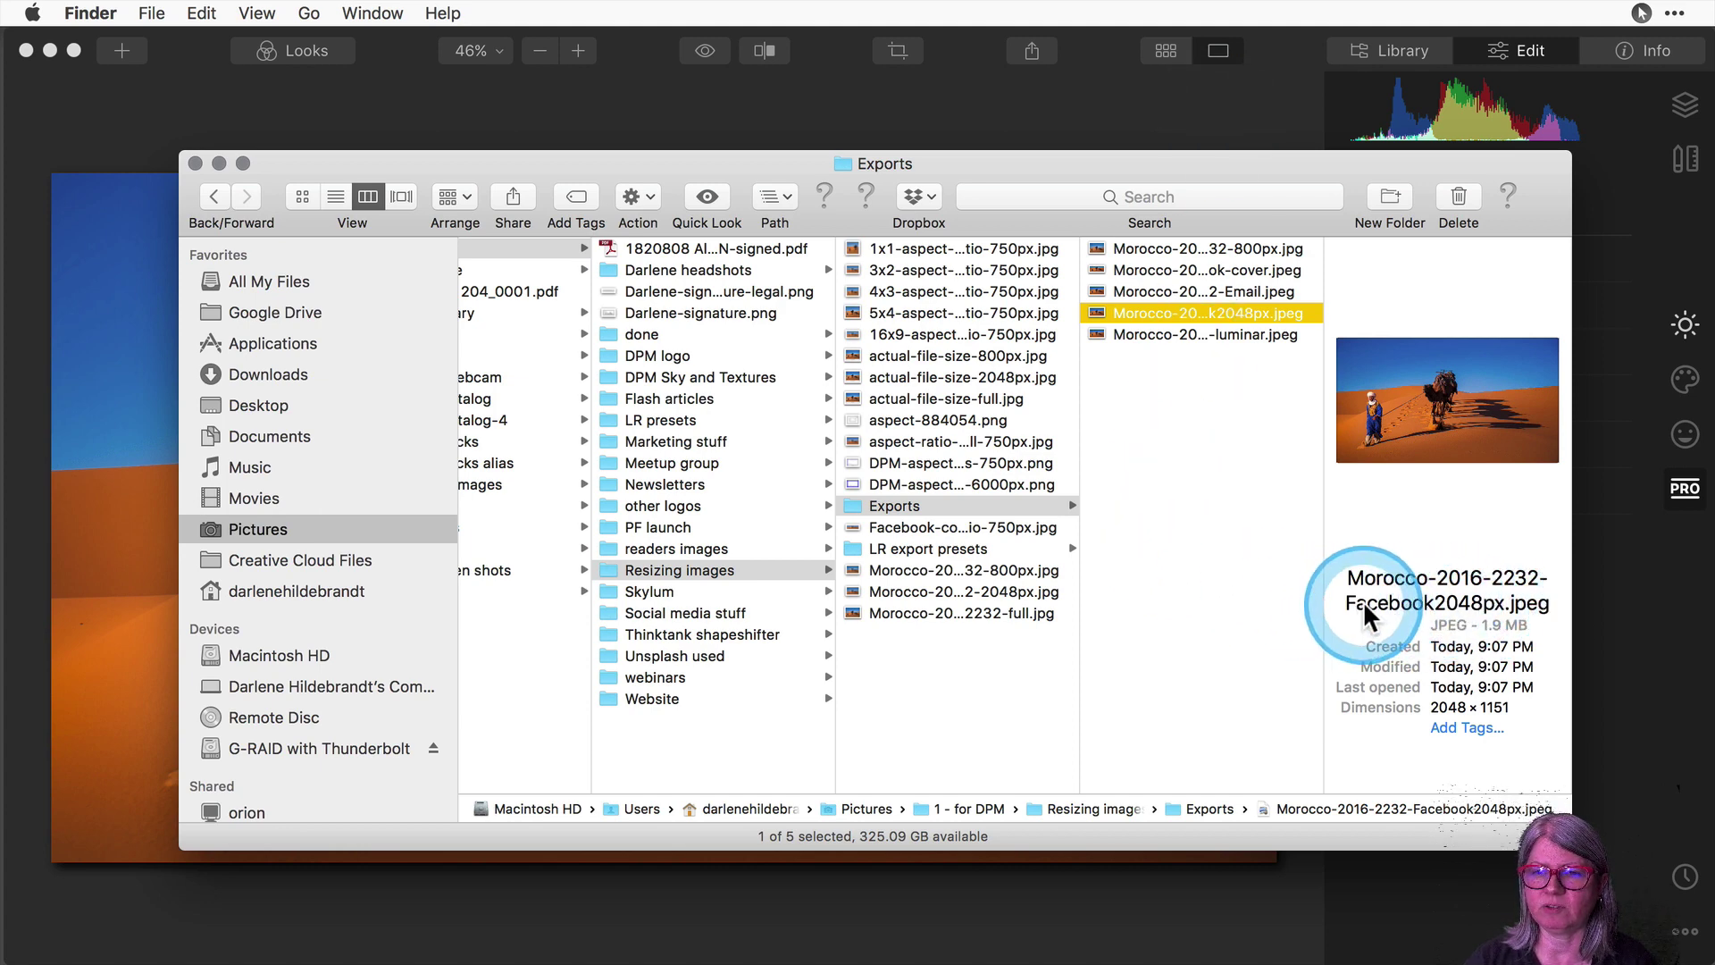
Highlight the Facebook2048px file's 2048 × 1151 dimensions and 1.9 MB size in Finder.
click(1499, 707)
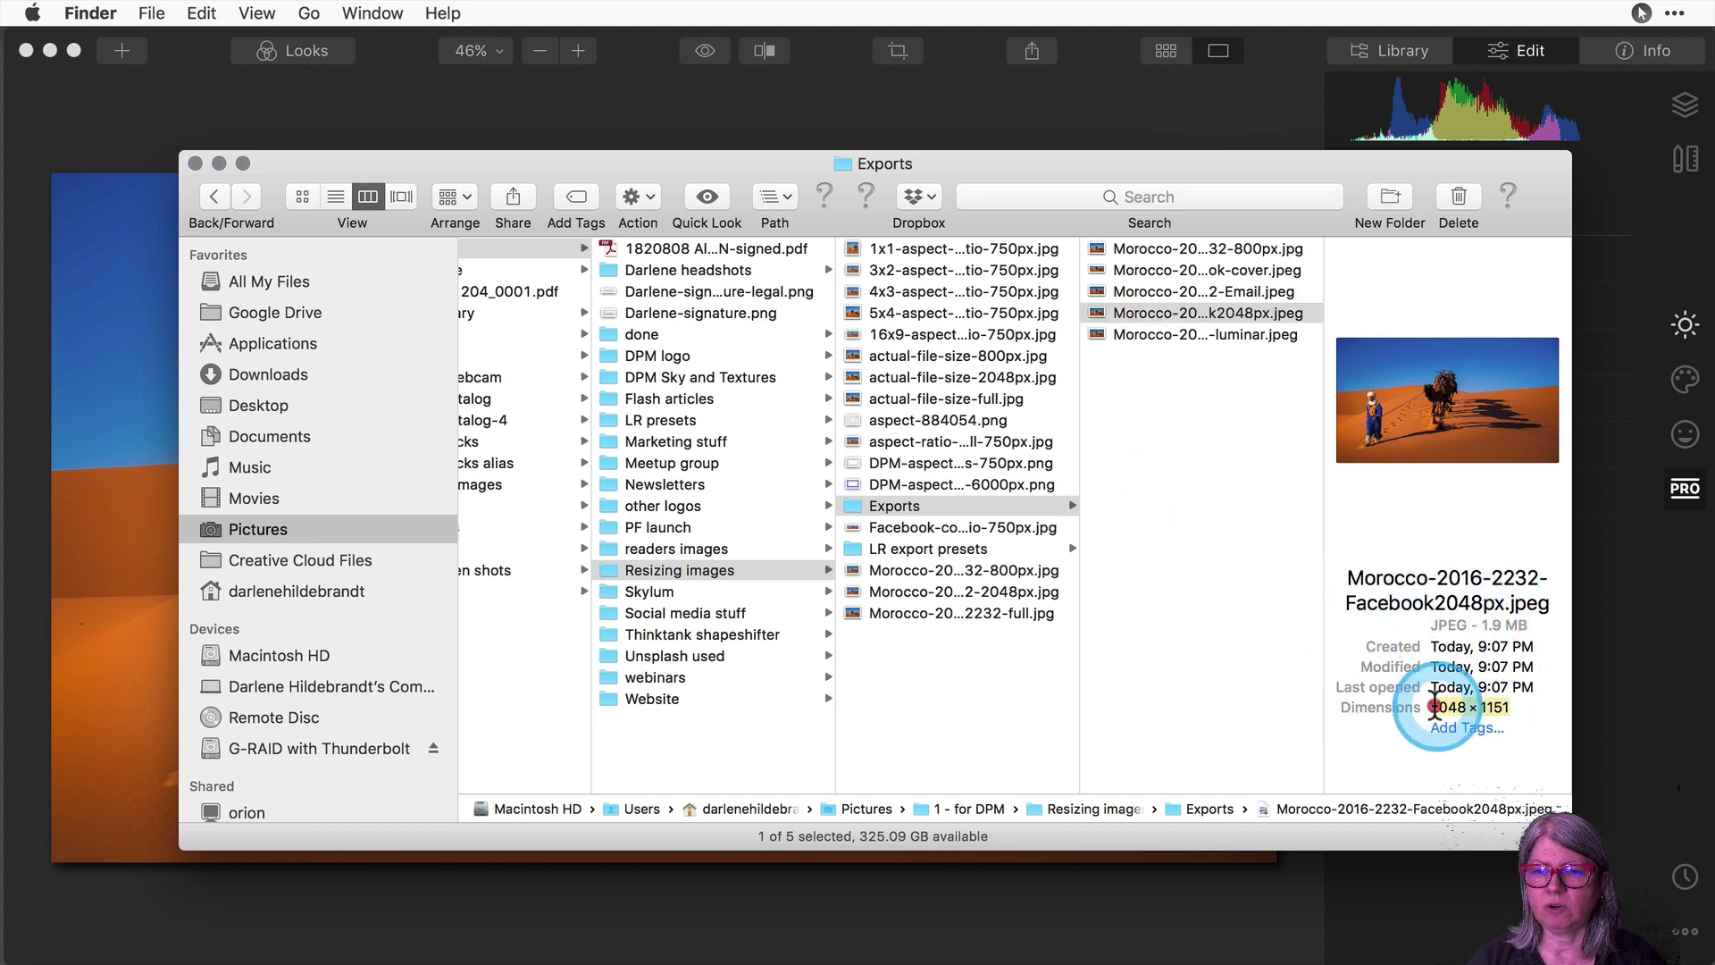
drag(1430, 707, 1511, 708)
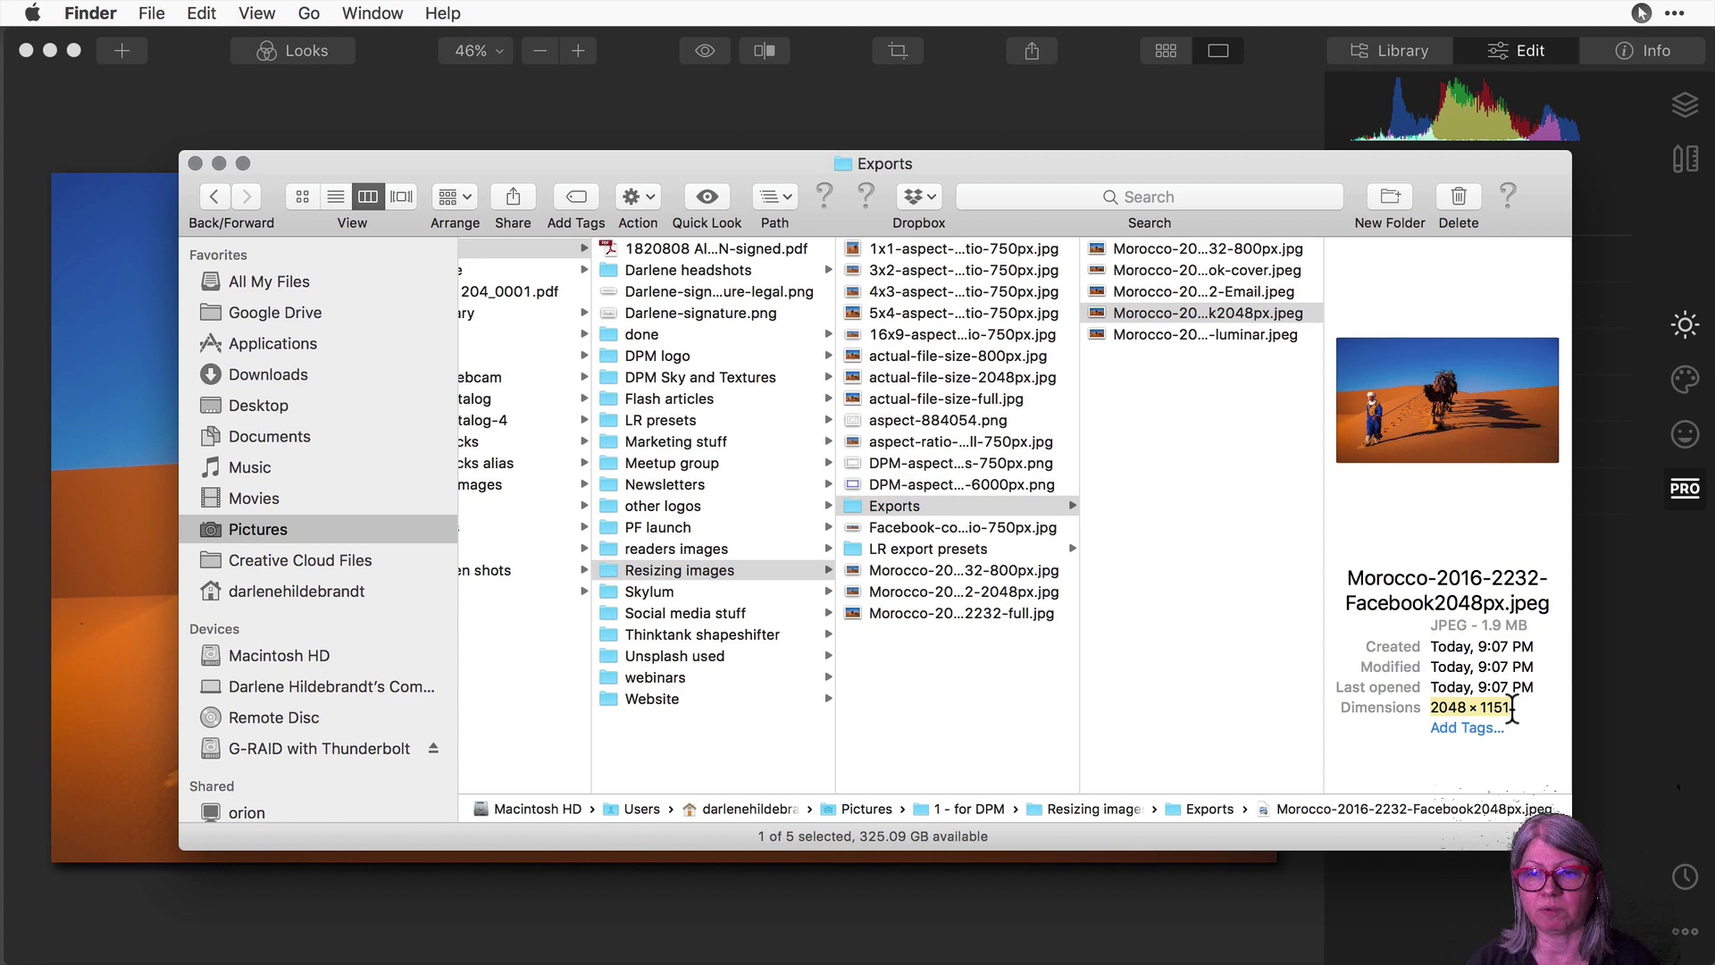
drag(1526, 624, 1409, 625)
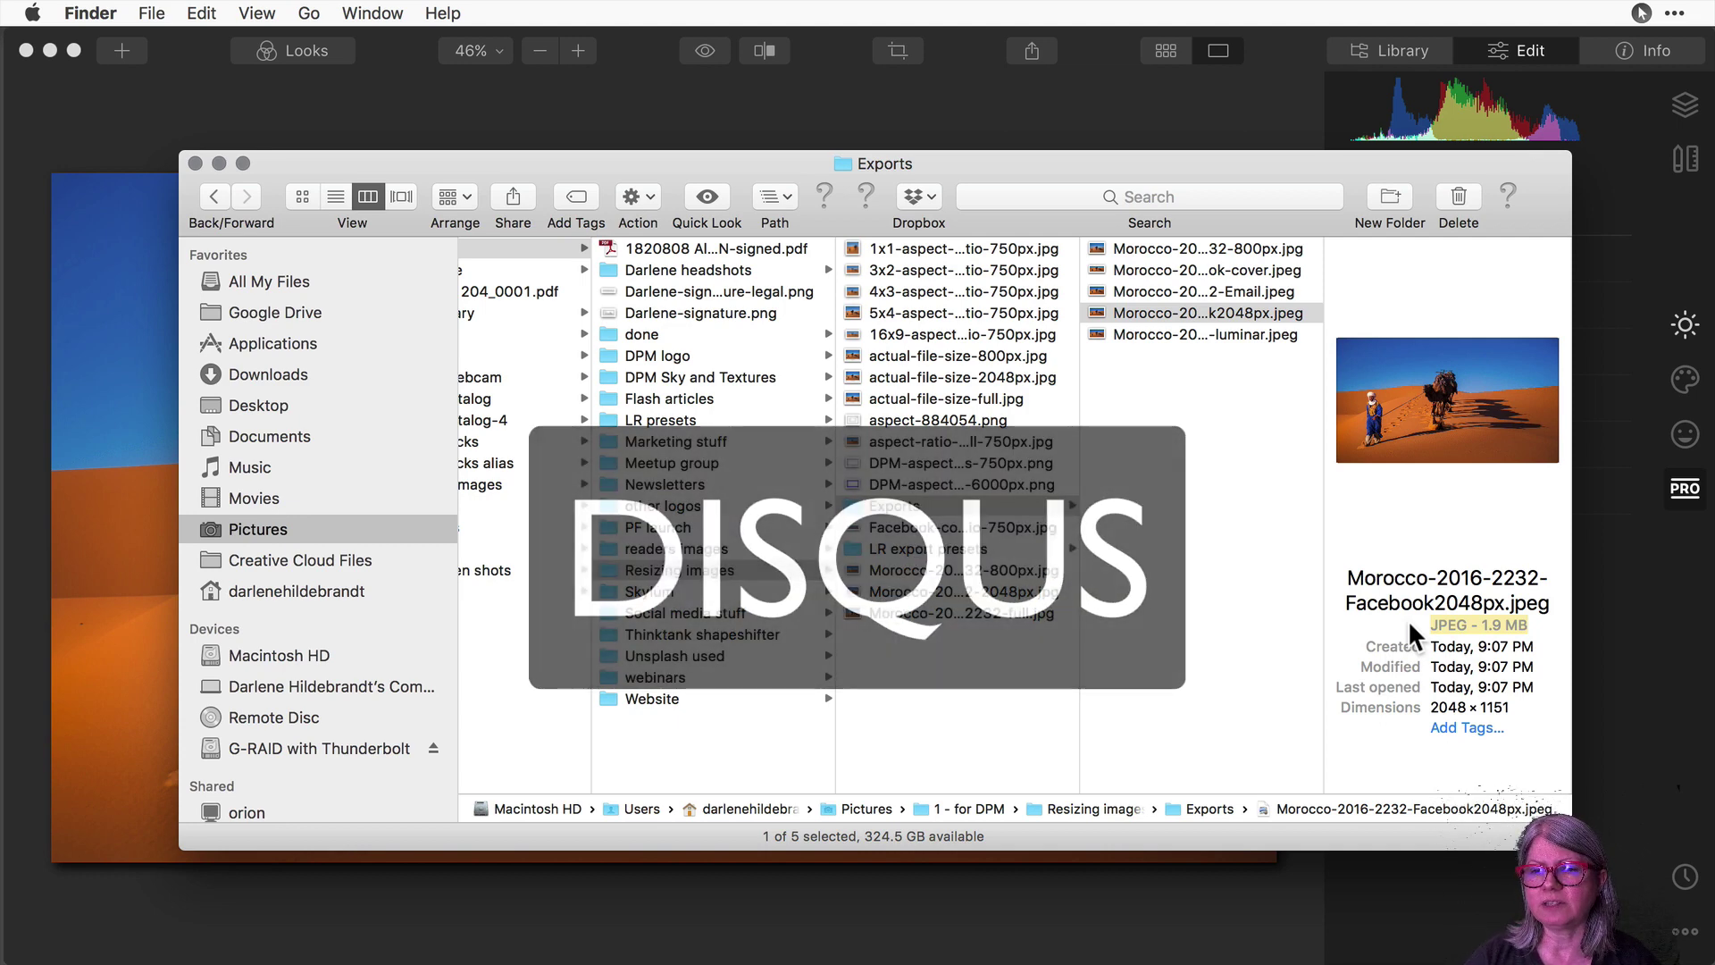
Finish reviewing the Facebook2048px file's info in the Finder preview pane.
click(1488, 710)
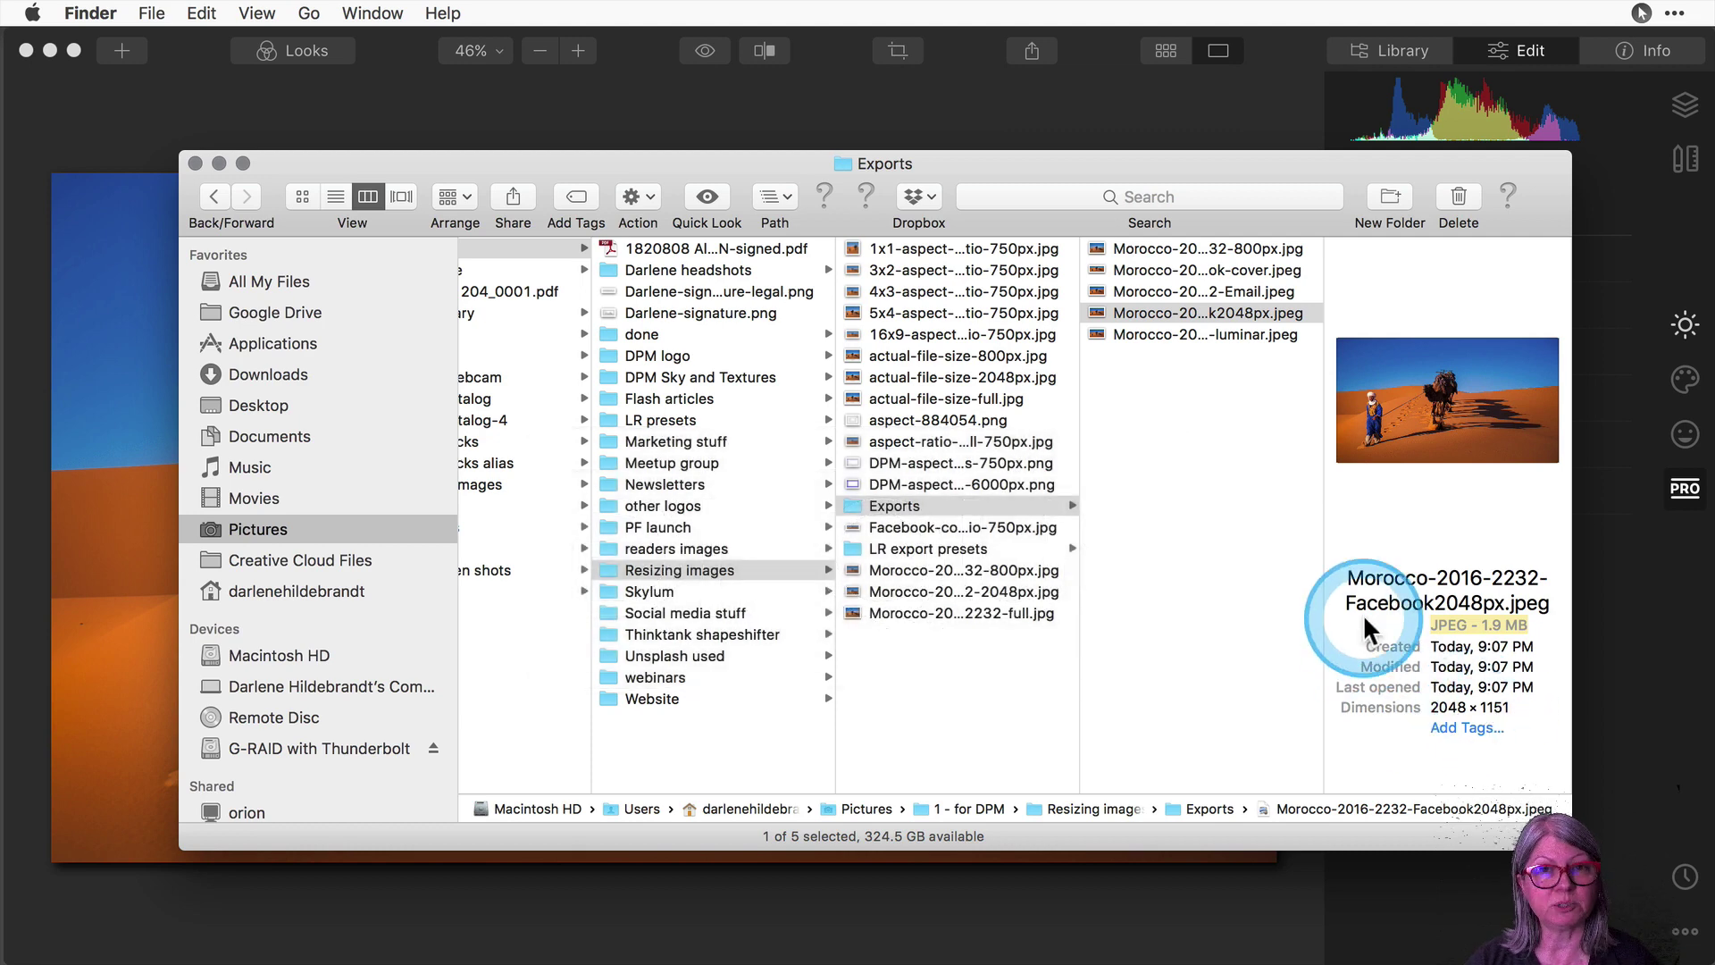